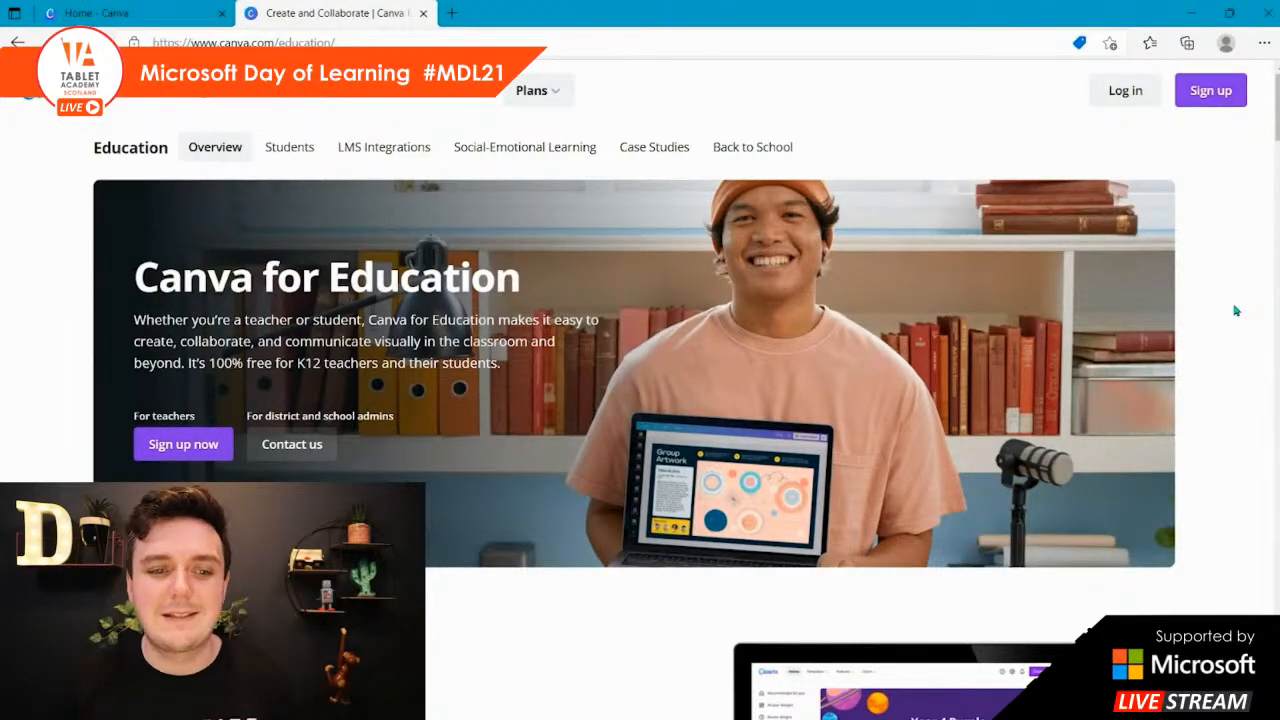
- Switch to the Canva home page and open the Certificates templates from the Education category
{"action": "left_click", "coordinate": [130, 12]}
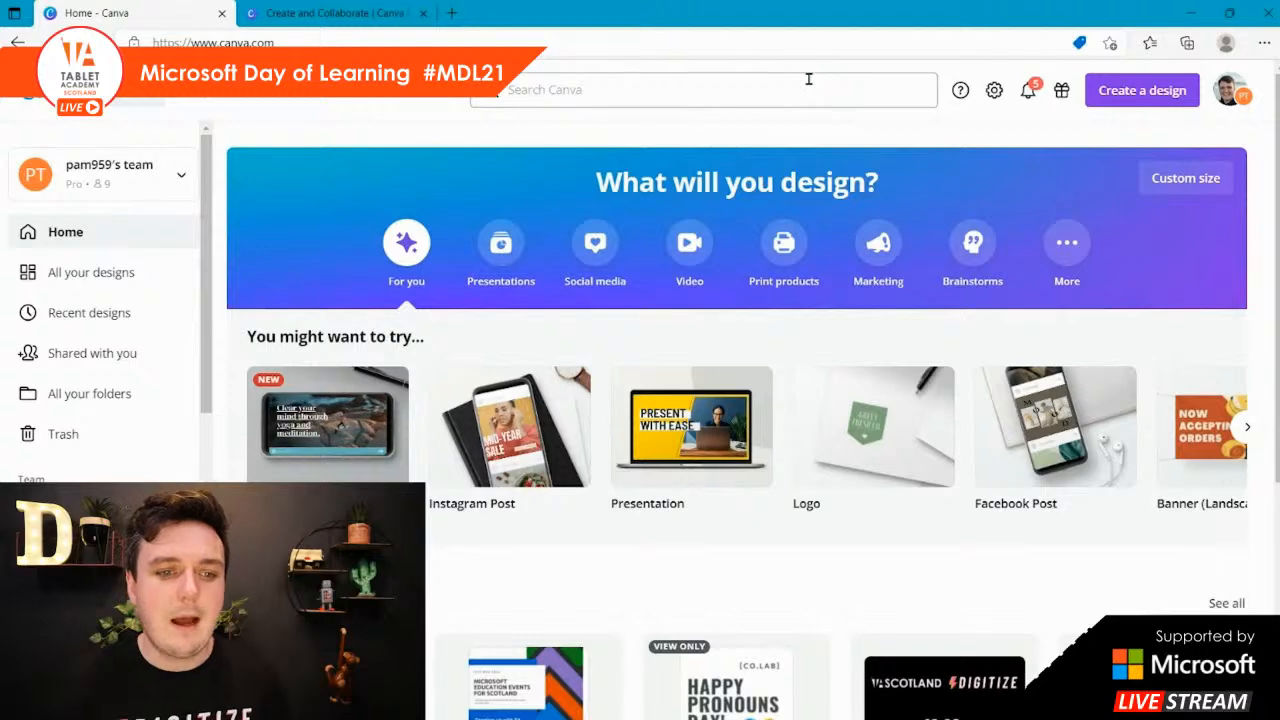
{"action": "mouse_move", "coordinate": [376, 133]}
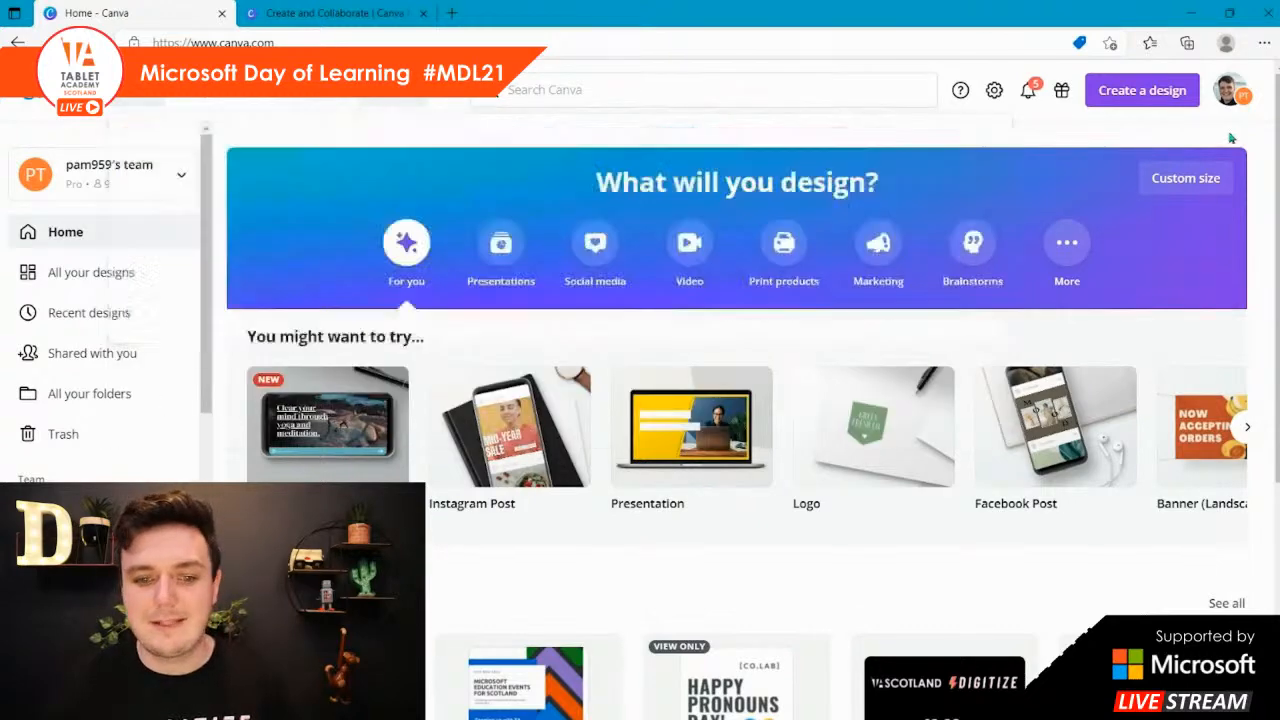
{"action": "mouse_move", "coordinate": [216, 92]}
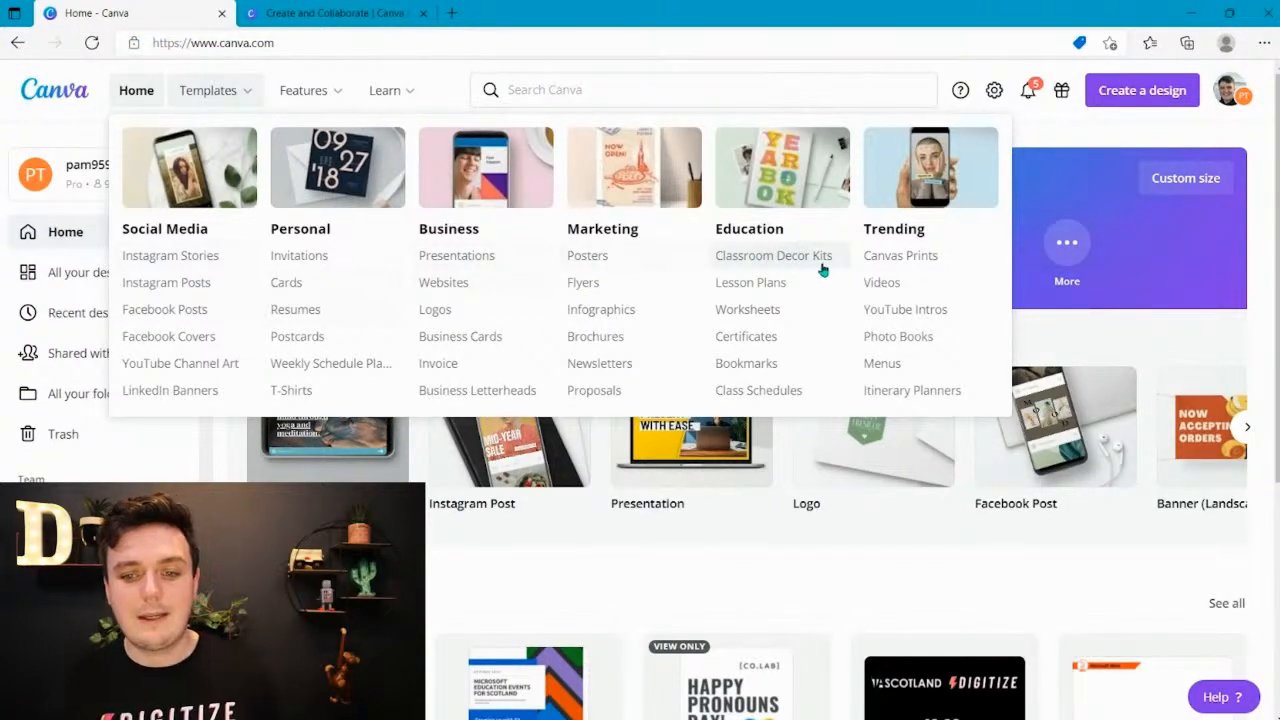
{"action": "left_click", "coordinate": [791, 338]}
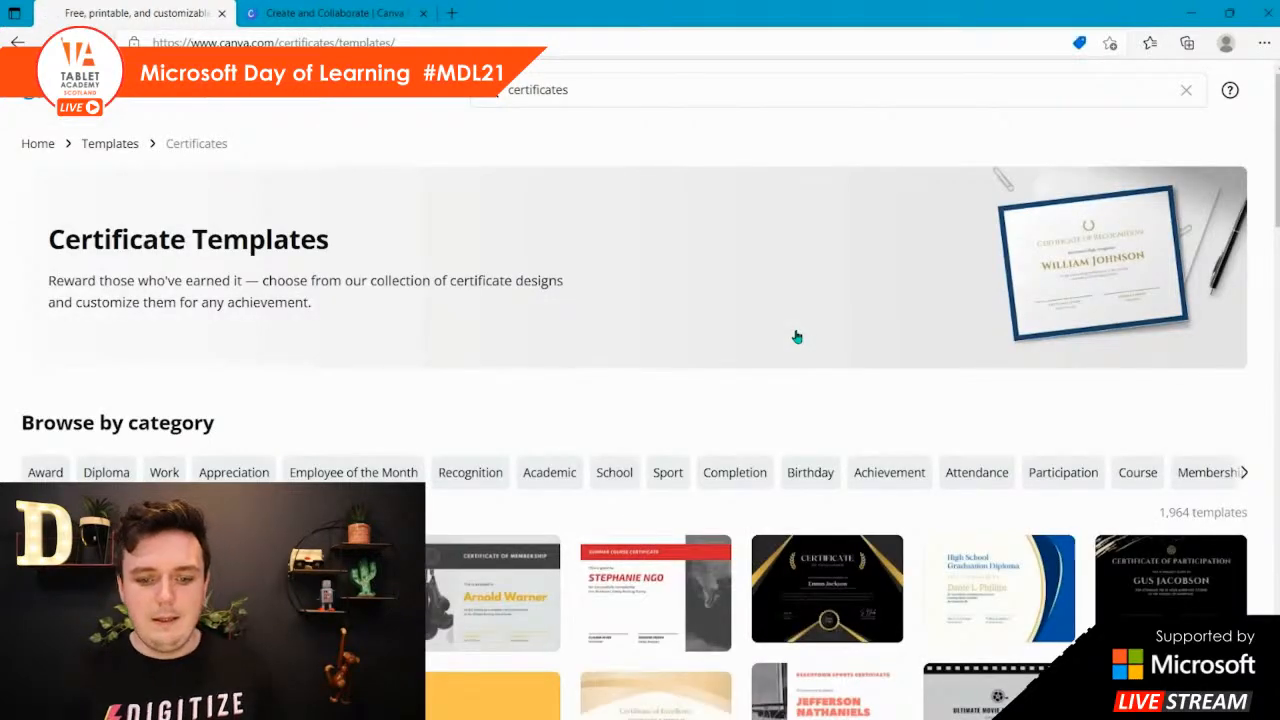
- Find the "Modern Golden and Black Certificate with Abstract Shapes" template and open it for customising
{"action": "scroll", "coordinate": [790, 495], "scroll_direction": "down", "scroll_amount": 3}
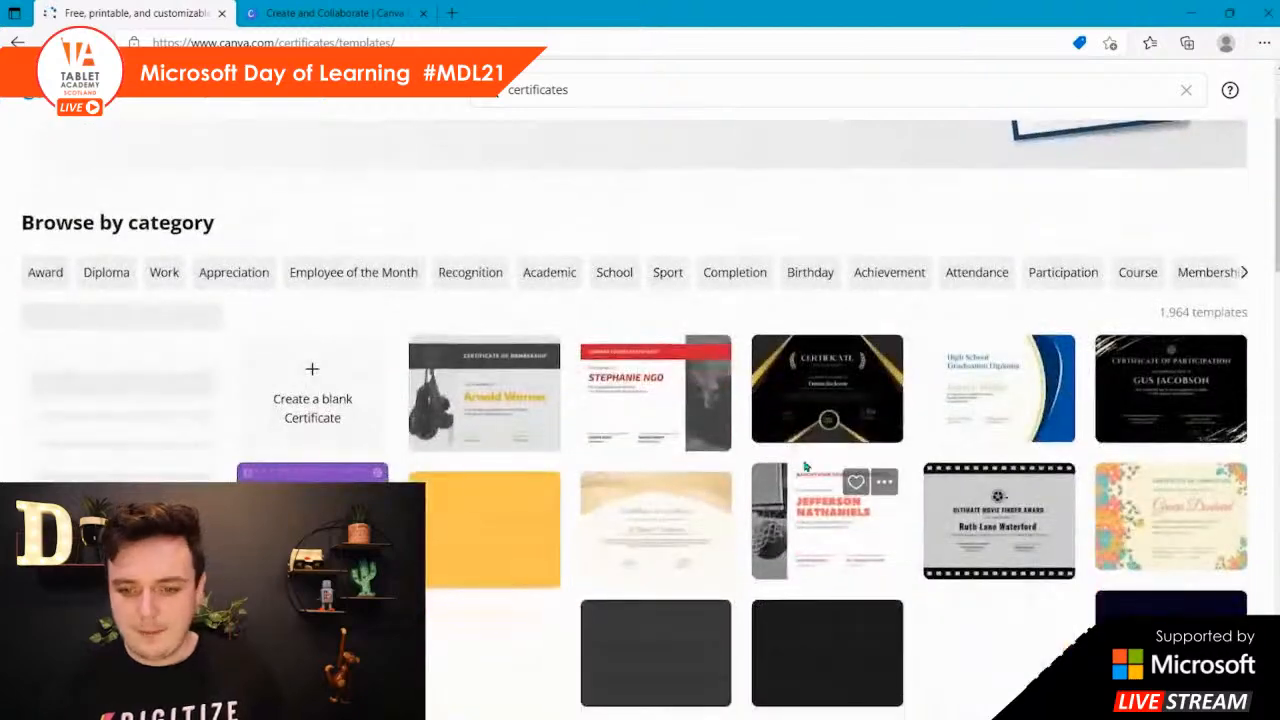
{"action": "scroll", "coordinate": [859, 497], "scroll_direction": "down", "scroll_amount": 2}
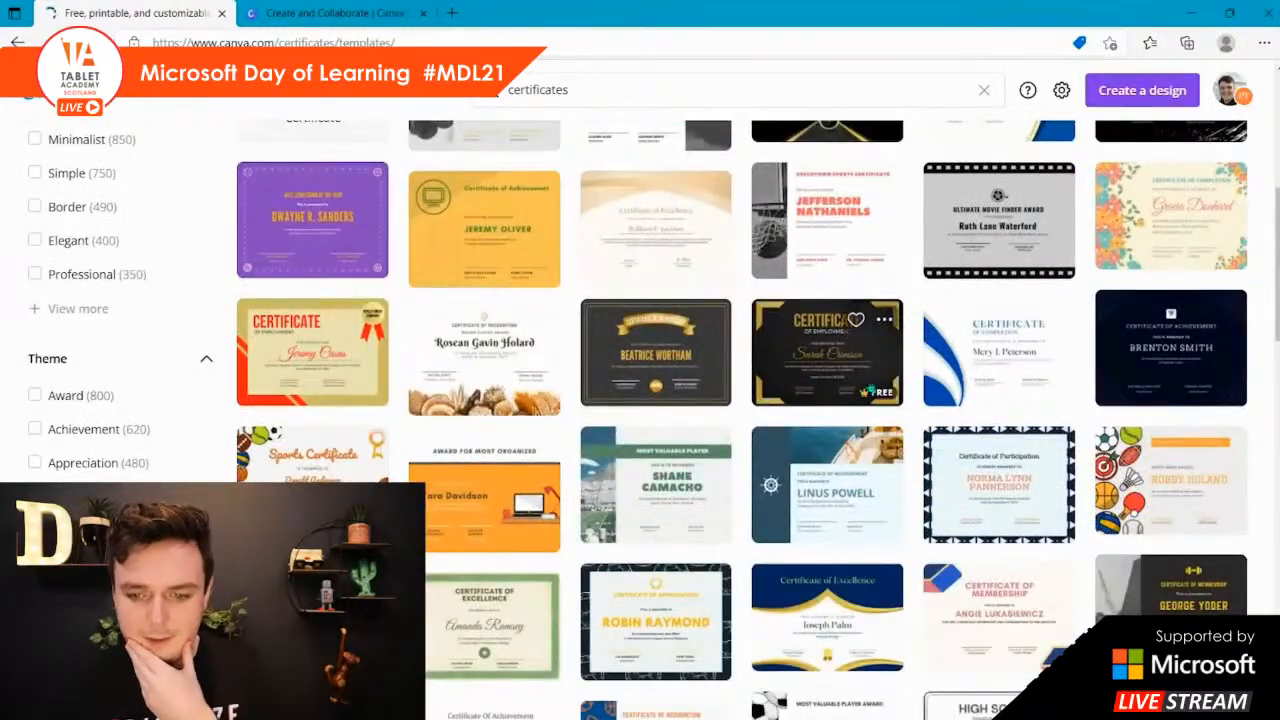
{"action": "scroll", "coordinate": [910, 460], "scroll_direction": "down", "scroll_amount": 5}
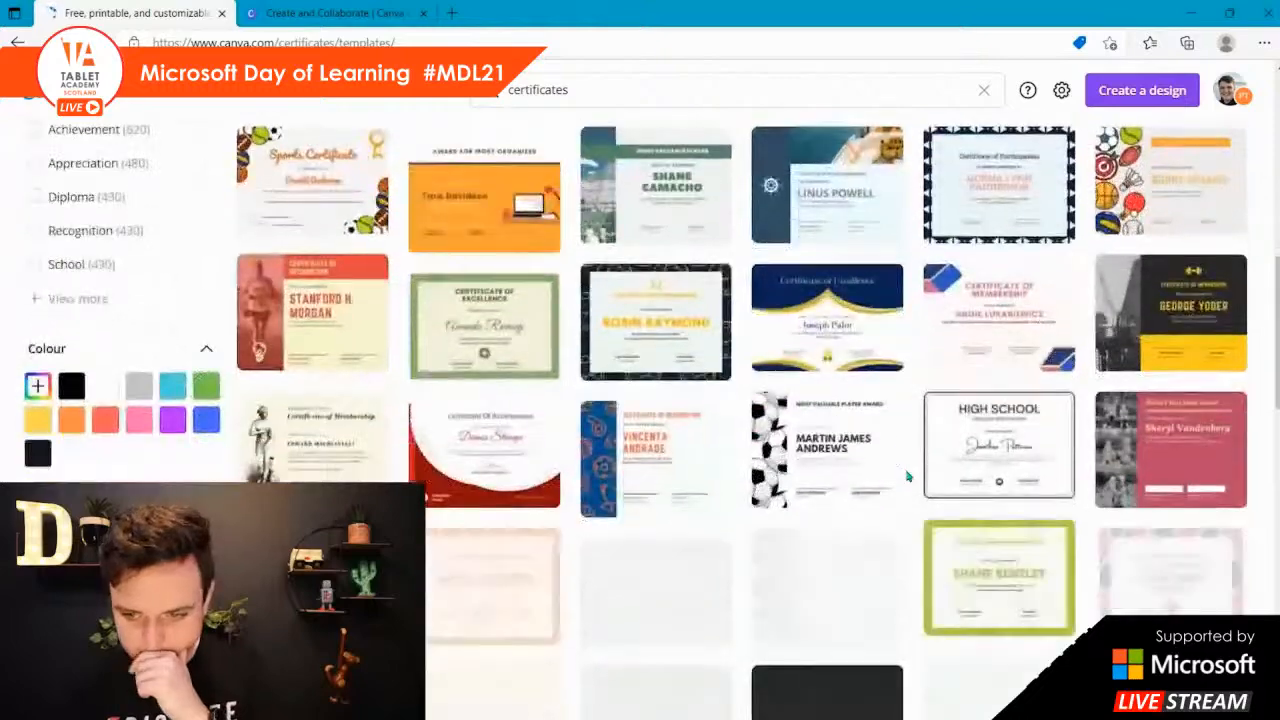
{"action": "scroll", "coordinate": [908, 474], "scroll_direction": "down", "scroll_amount": 3}
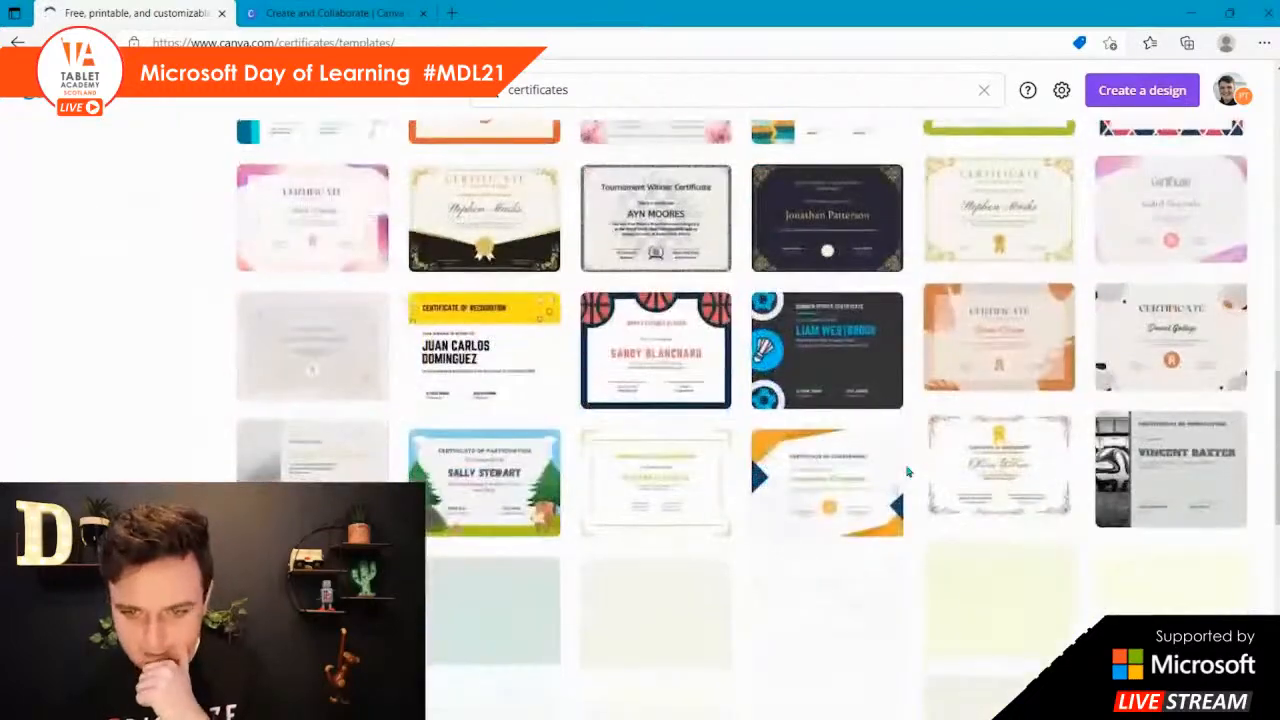
{"action": "scroll", "coordinate": [908, 470], "scroll_direction": "down", "scroll_amount": 3}
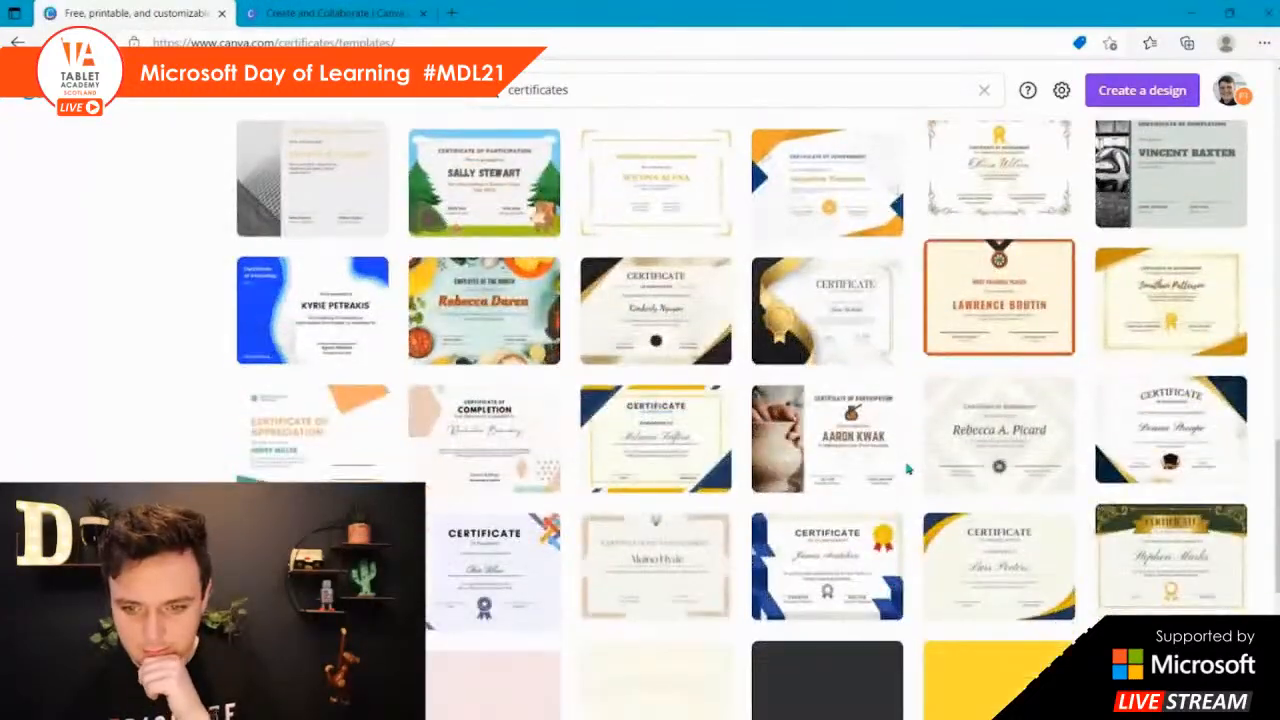
{"action": "scroll", "coordinate": [908, 440], "scroll_direction": "down", "scroll_amount": 1}
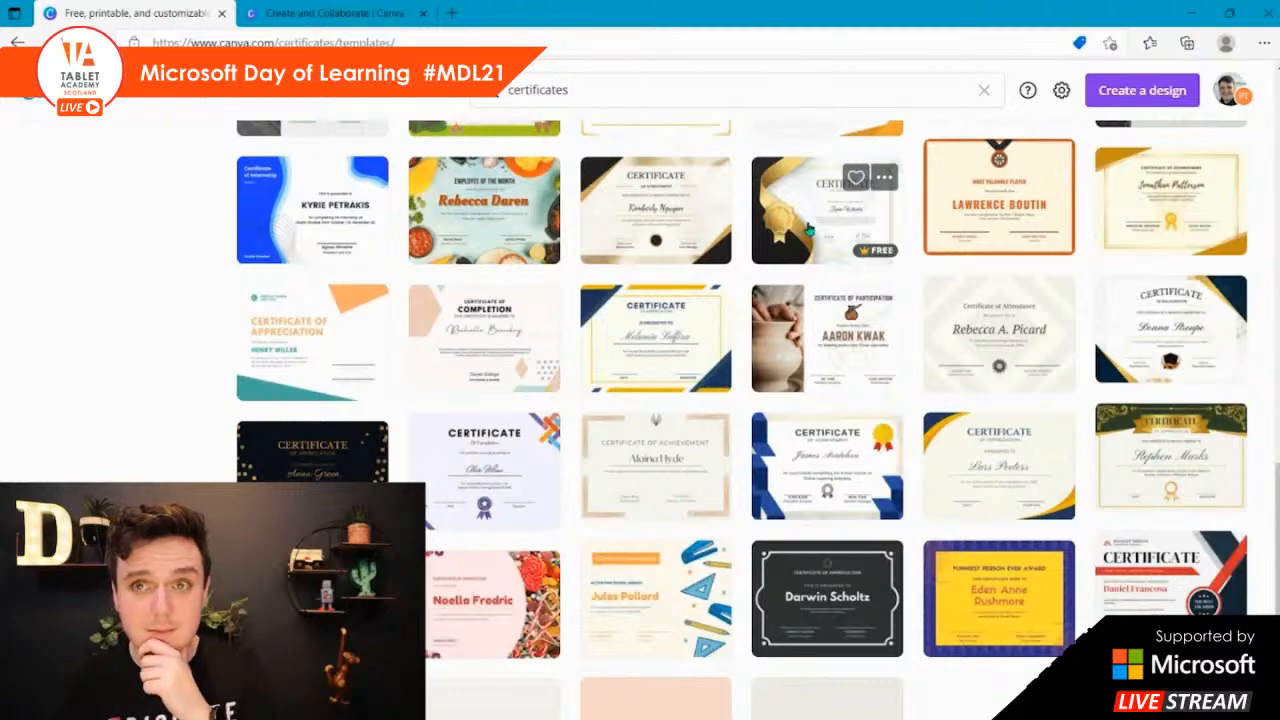
{"action": "scroll", "coordinate": [920, 380], "scroll_direction": "down", "scroll_amount": 7}
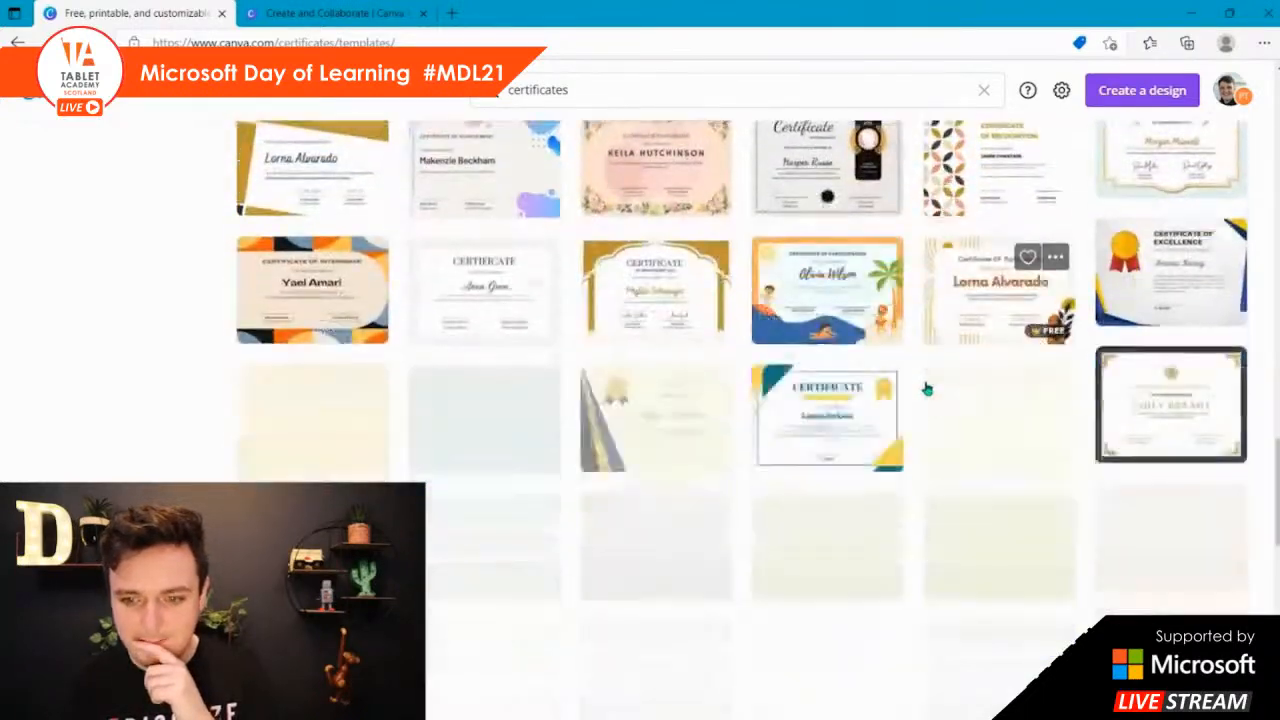
{"action": "scroll", "coordinate": [923, 390], "scroll_direction": "down", "scroll_amount": 5}
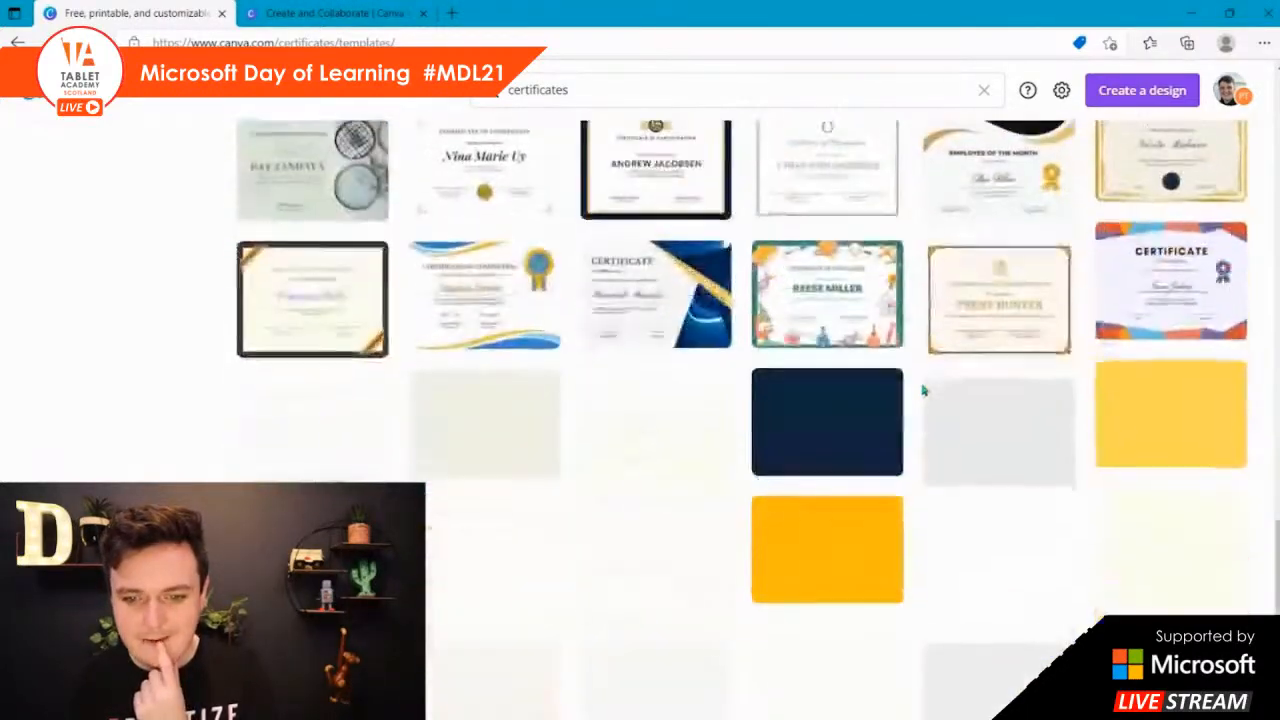
{"action": "scroll", "coordinate": [923, 390], "scroll_direction": "down", "scroll_amount": 3}
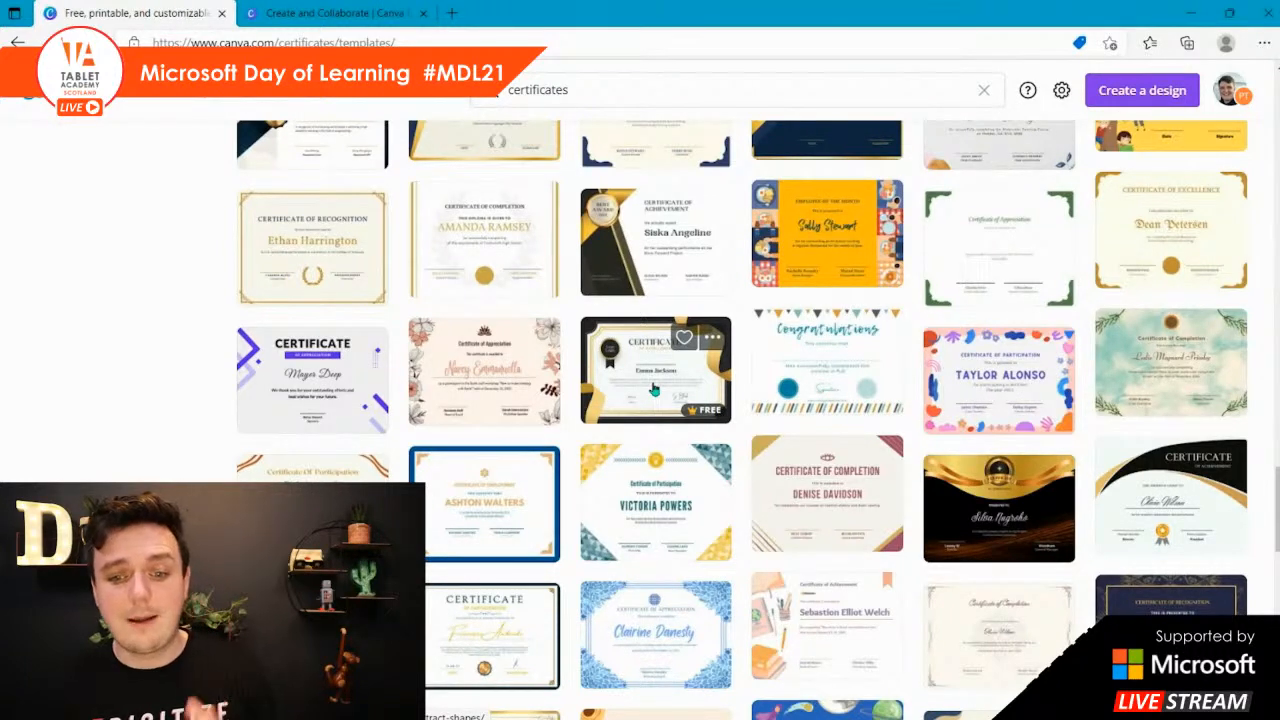
{"action": "mouse_move", "coordinate": [694, 418]}
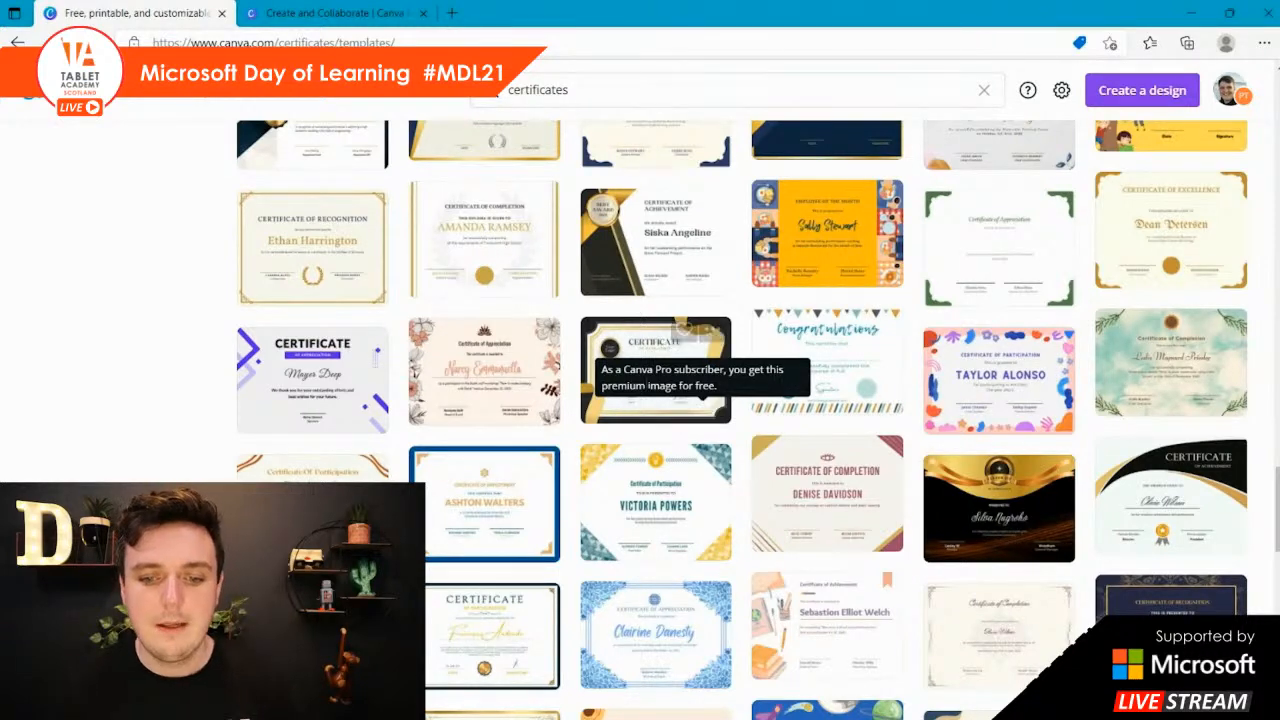
{"action": "left_click", "coordinate": [650, 358]}
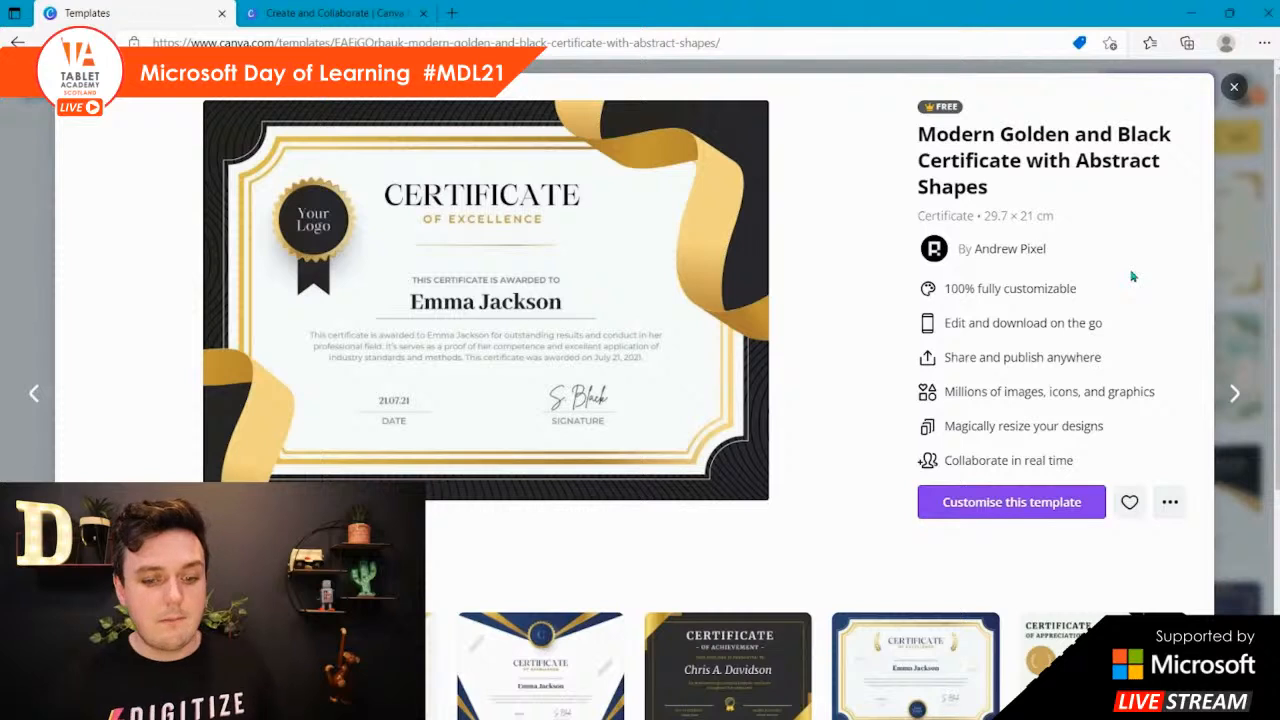
{"action": "left_click", "coordinate": [1029, 510]}
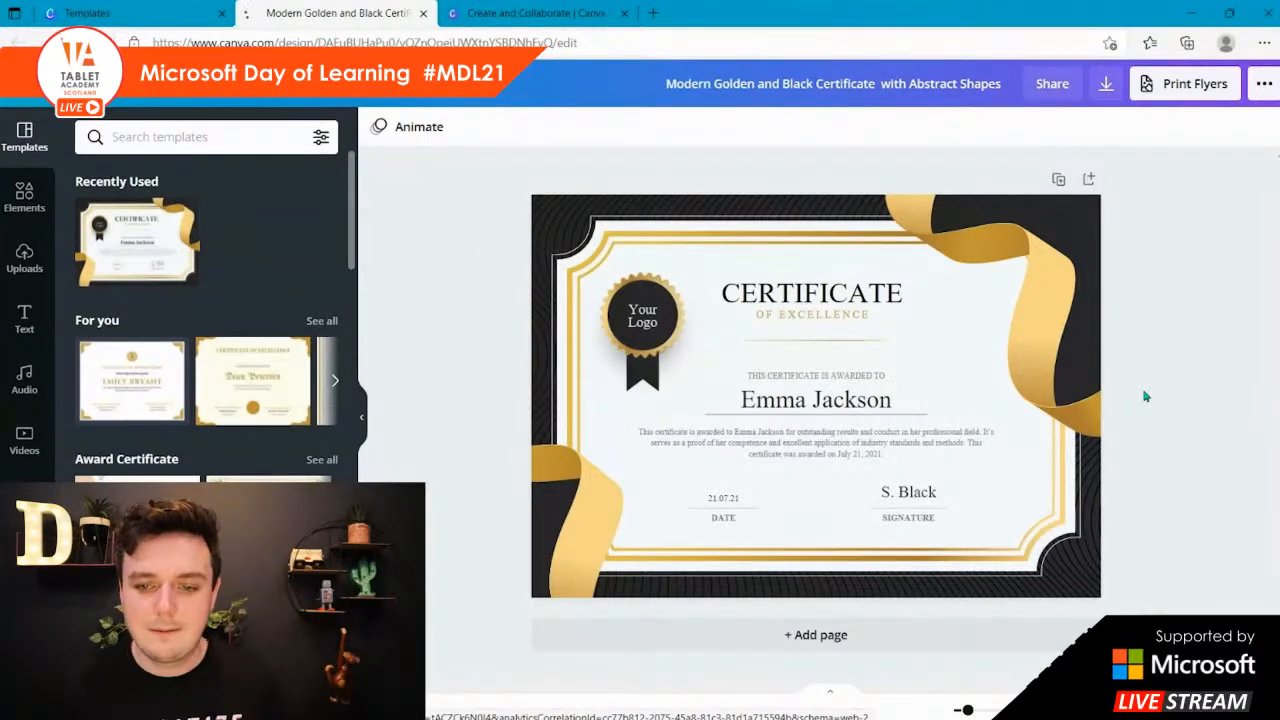
- Replace the "Your Logo" text on the rosette with the square Tablet Academy Scotland logo, shrunk to fit inside the black circle
{"action": "left_click", "coordinate": [645, 322]}
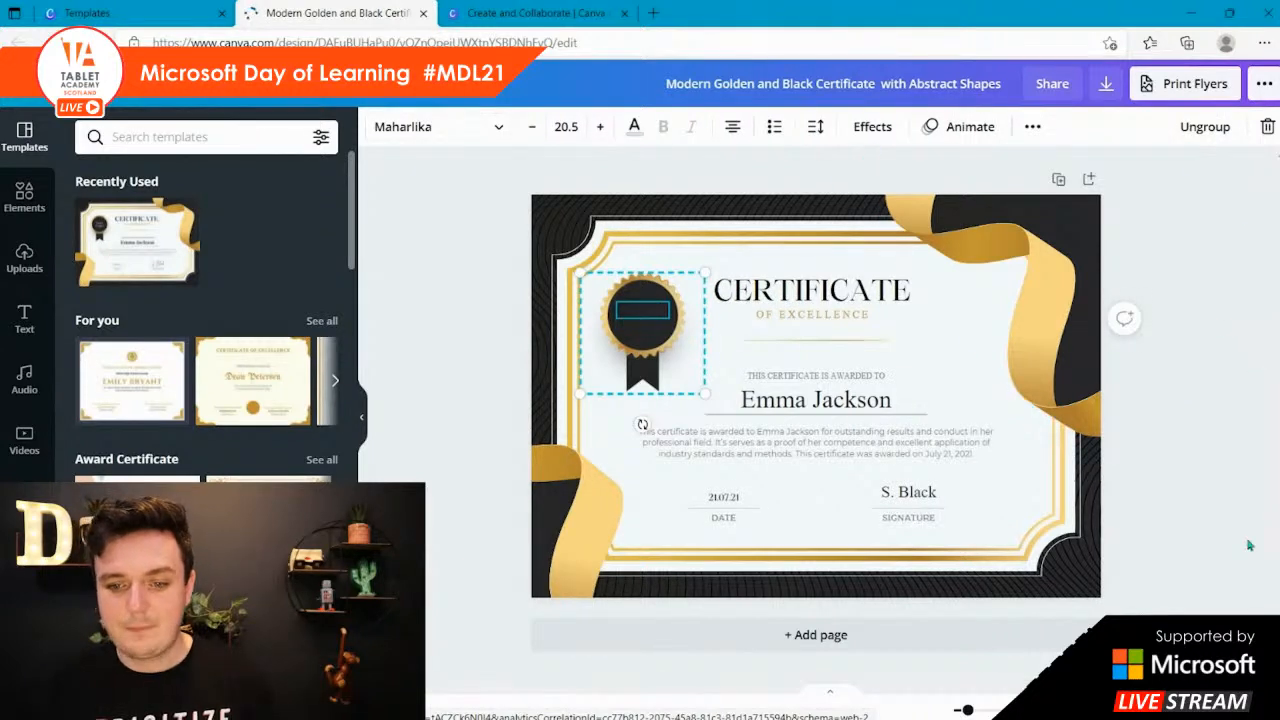
{"action": "key", "text": "Delete"}
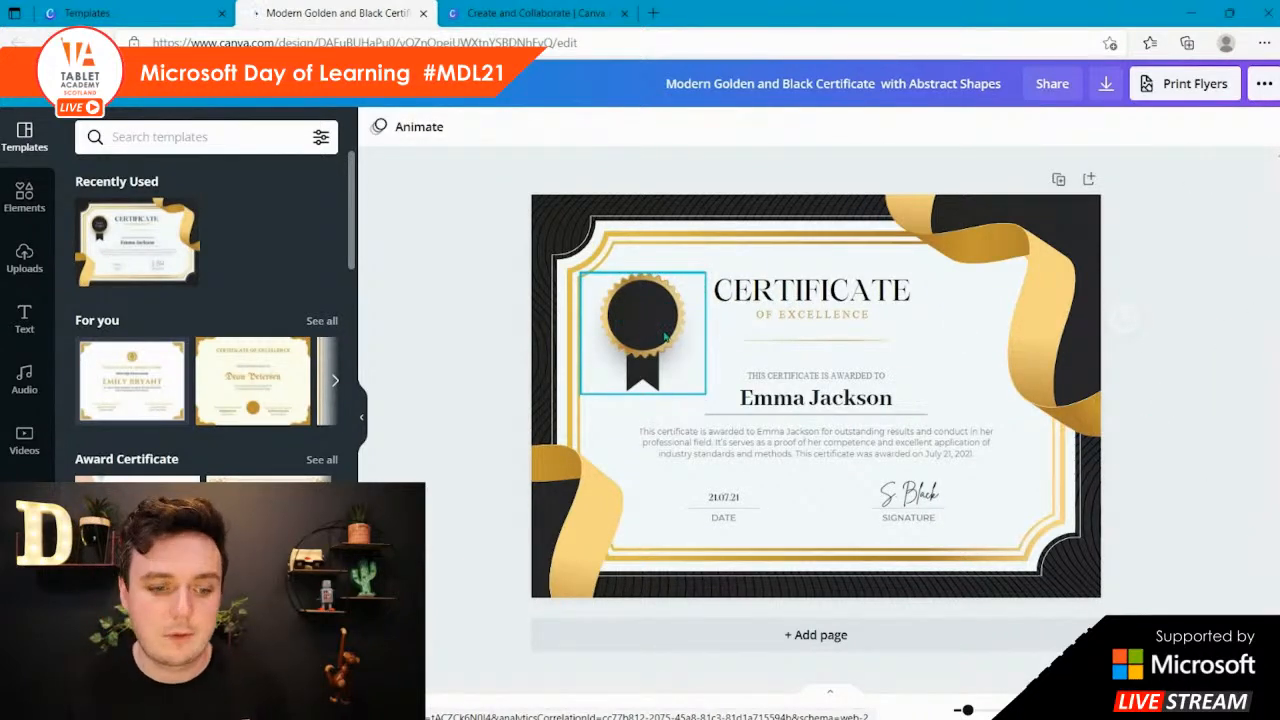
{"action": "left_click", "coordinate": [25, 625]}
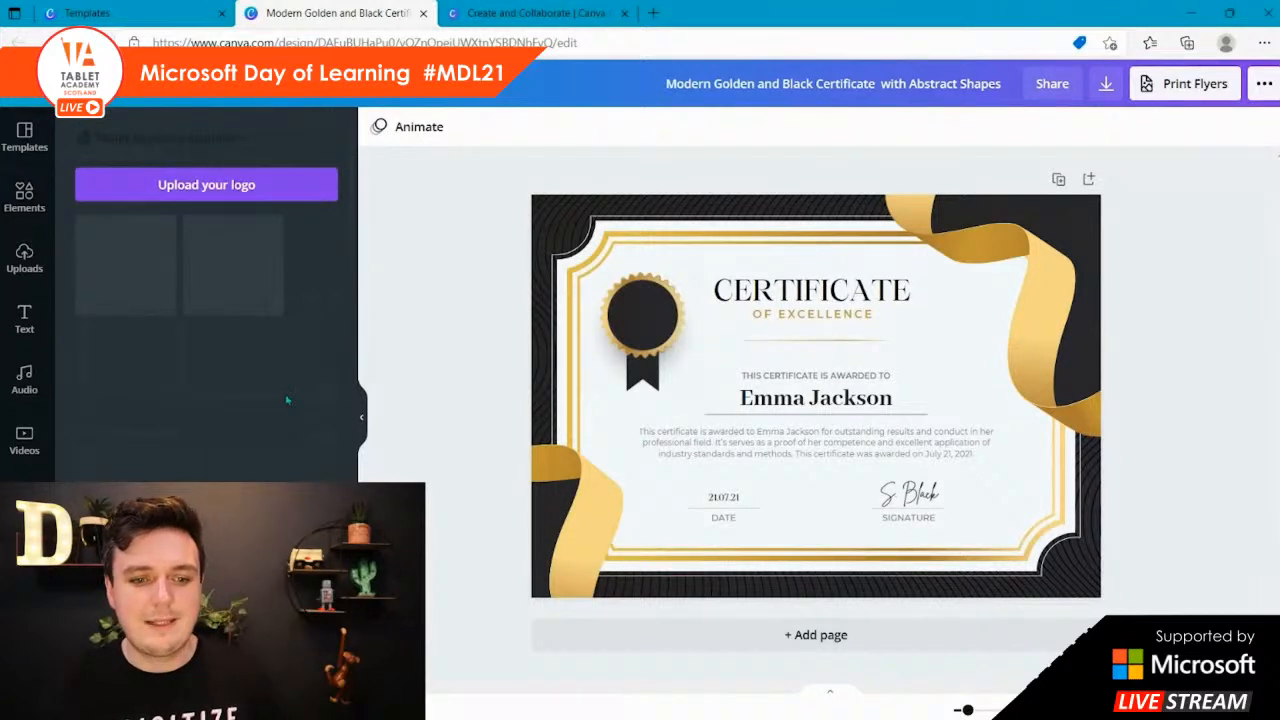
{"action": "left_click", "coordinate": [246, 284]}
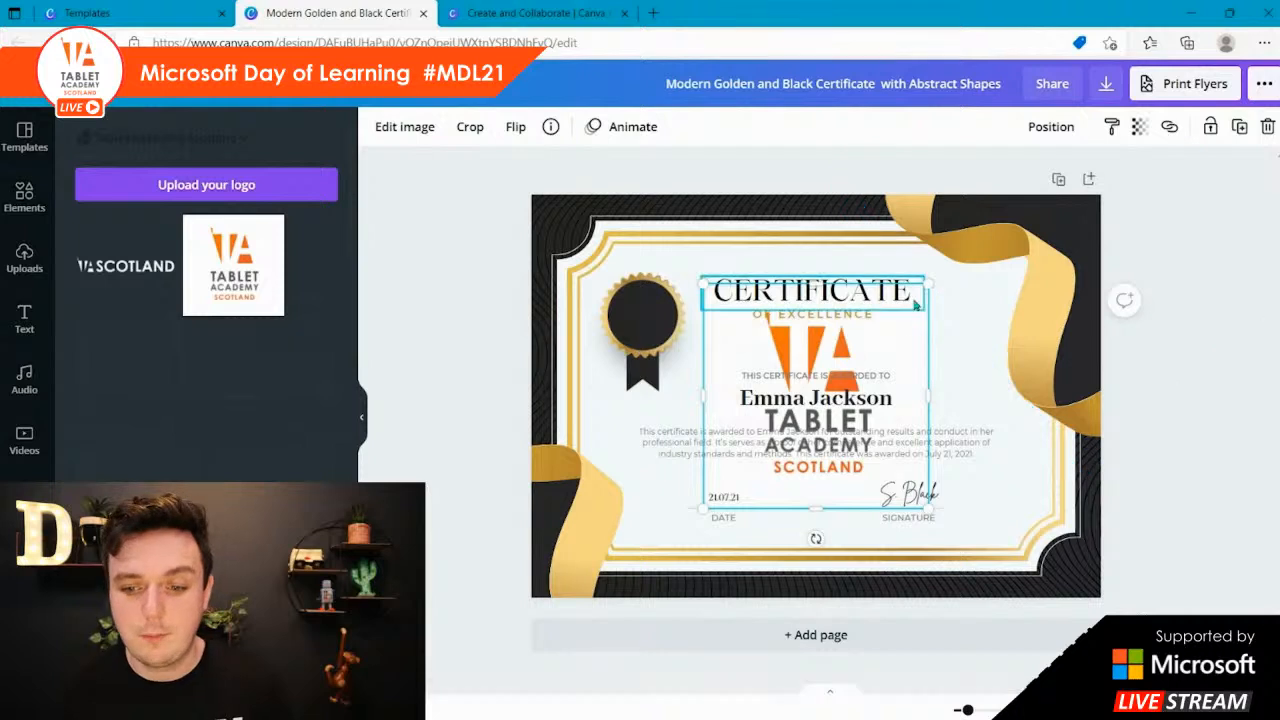
{"action": "left_click_drag", "start_coordinate": [827, 343], "coordinate": [653, 299]}
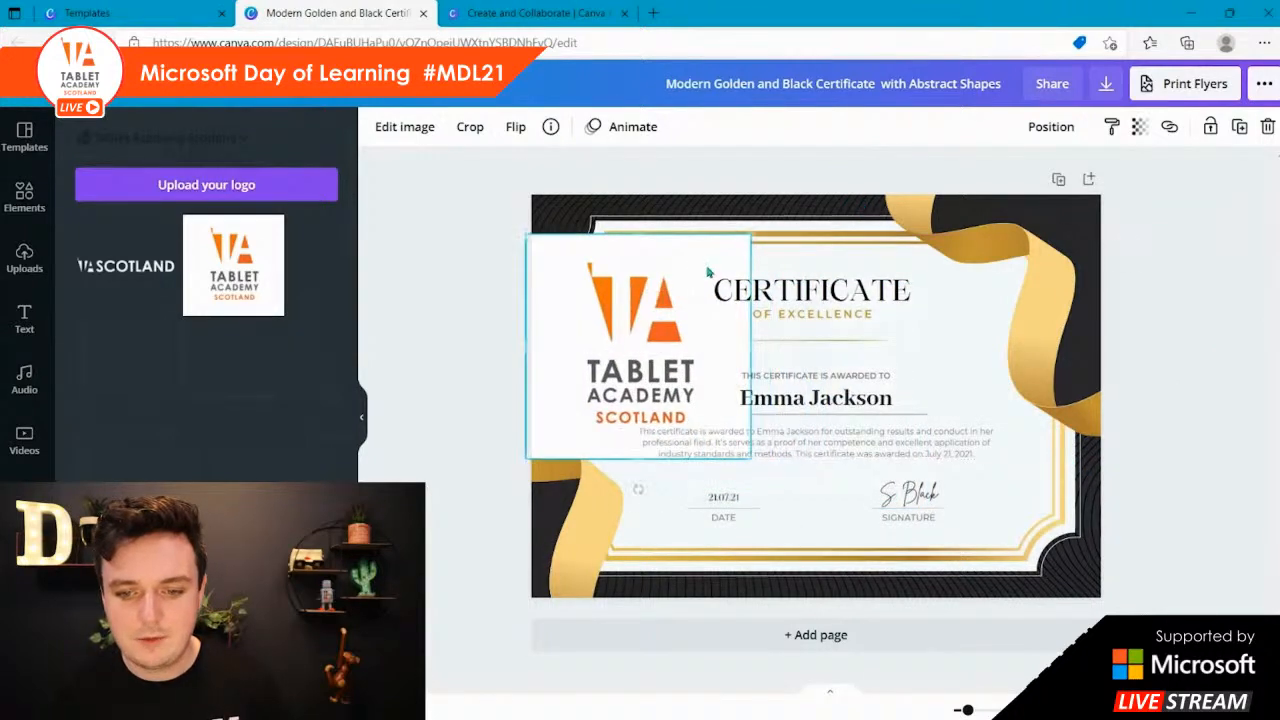
{"action": "left_click_drag", "start_coordinate": [751, 236], "coordinate": [649, 315]}
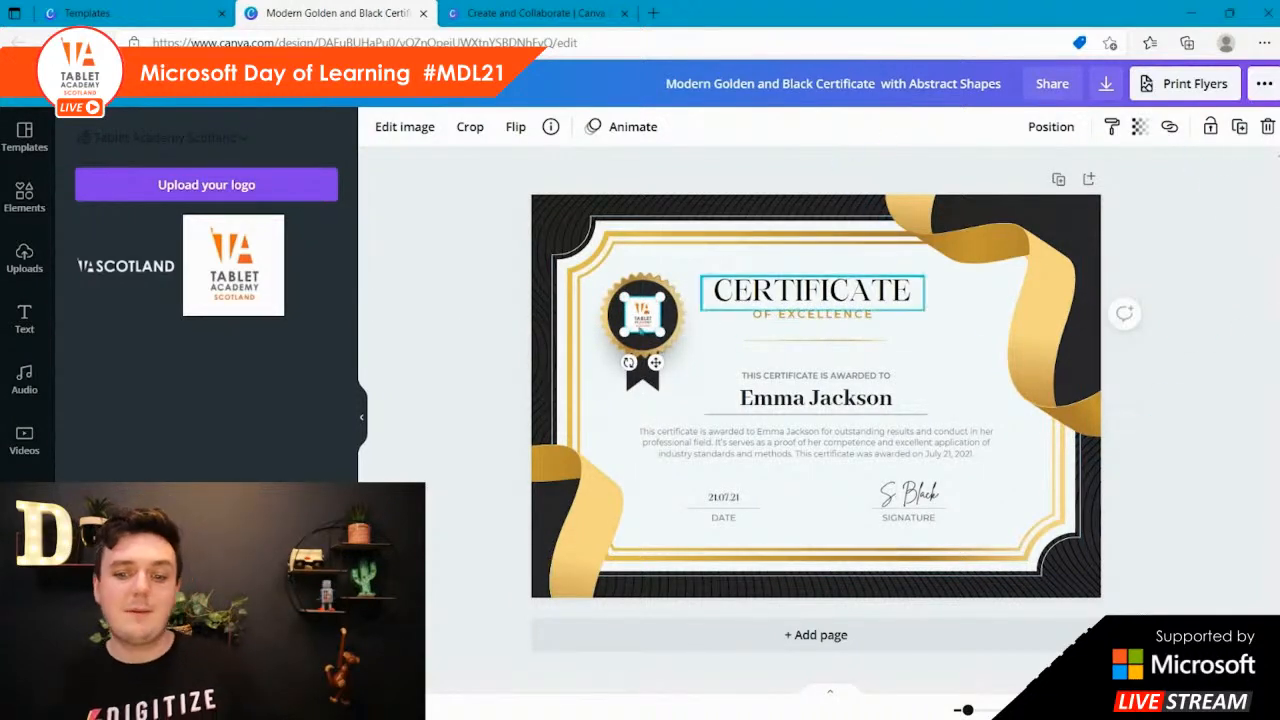
{"action": "left_click", "coordinate": [1229, 487]}
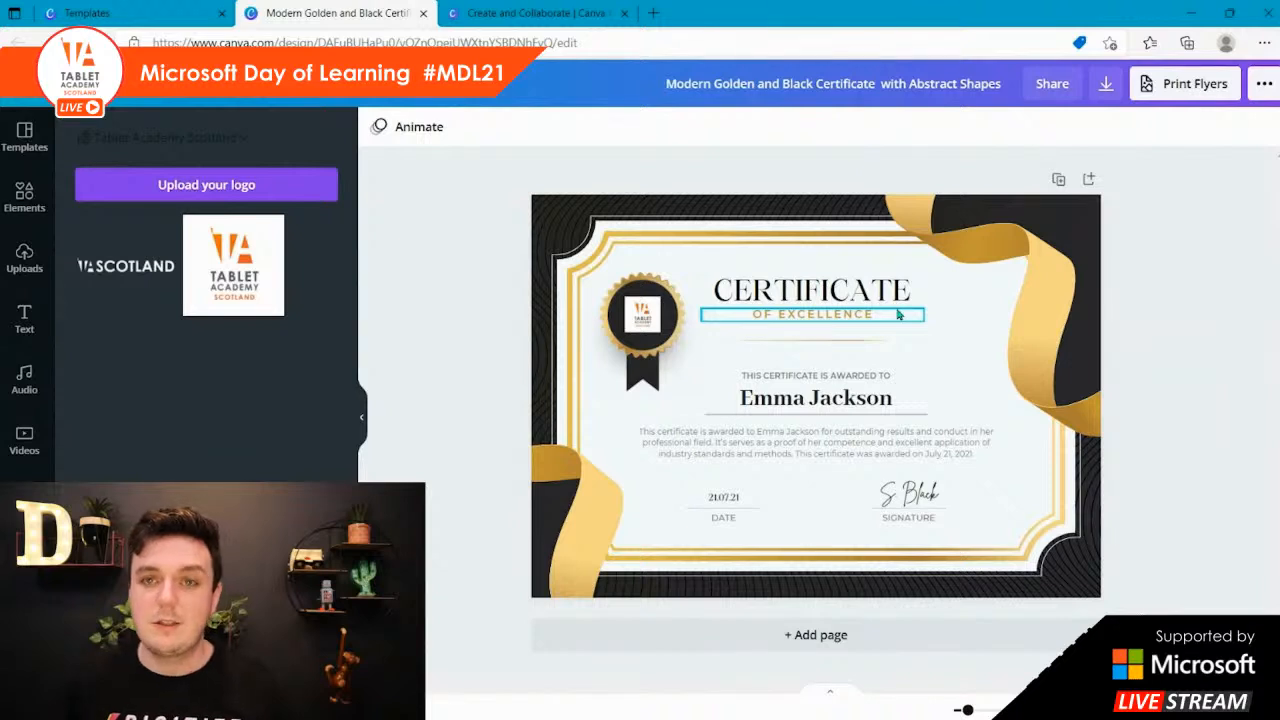
- Replace the sample recipient name under "This certificate is awarded to" with the awardee's first name
{"action": "left_click", "coordinate": [868, 405]}
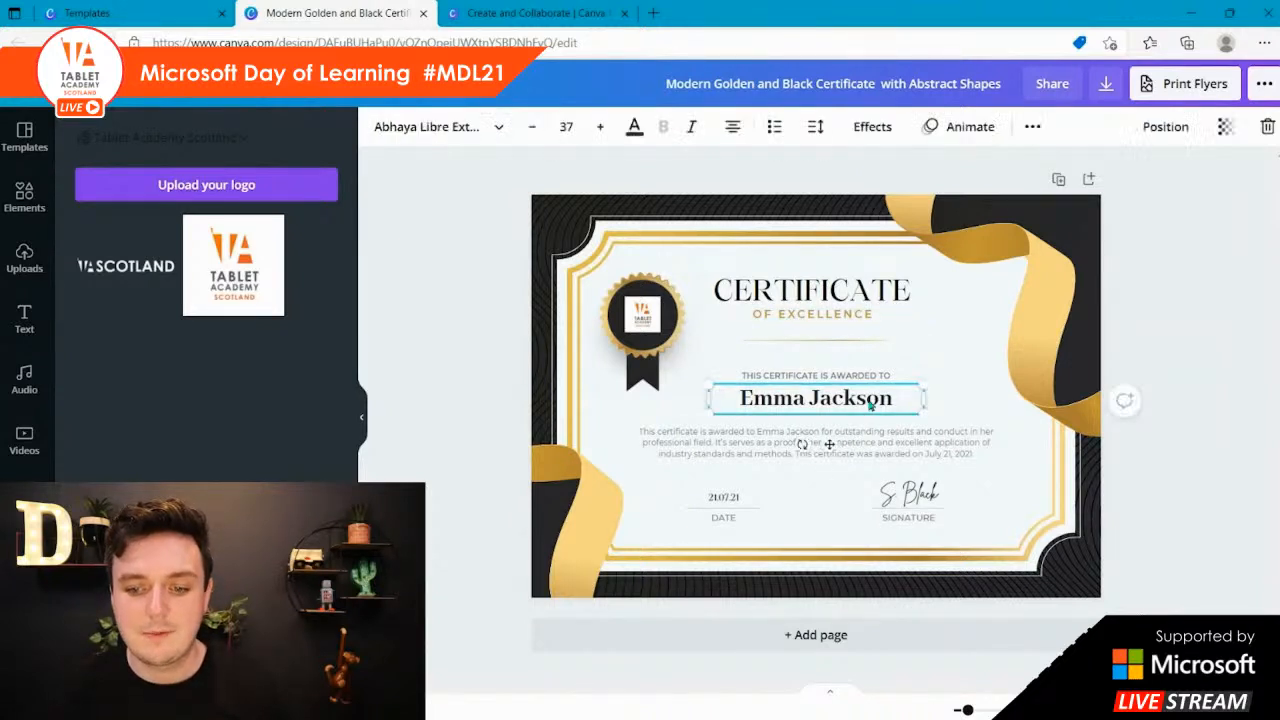
{"action": "left_click", "coordinate": [885, 402]}
{"action": "type", "text": "Carole"}
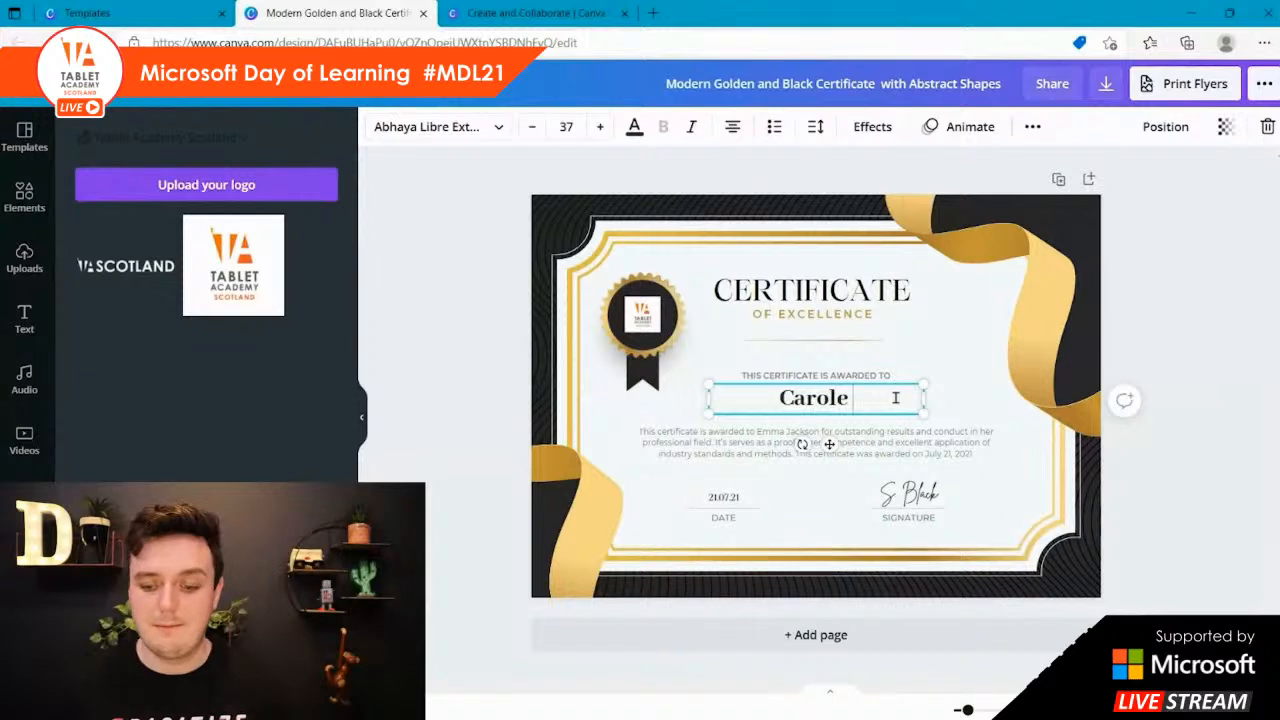
{"action": "key", "text": "BackSpace"}
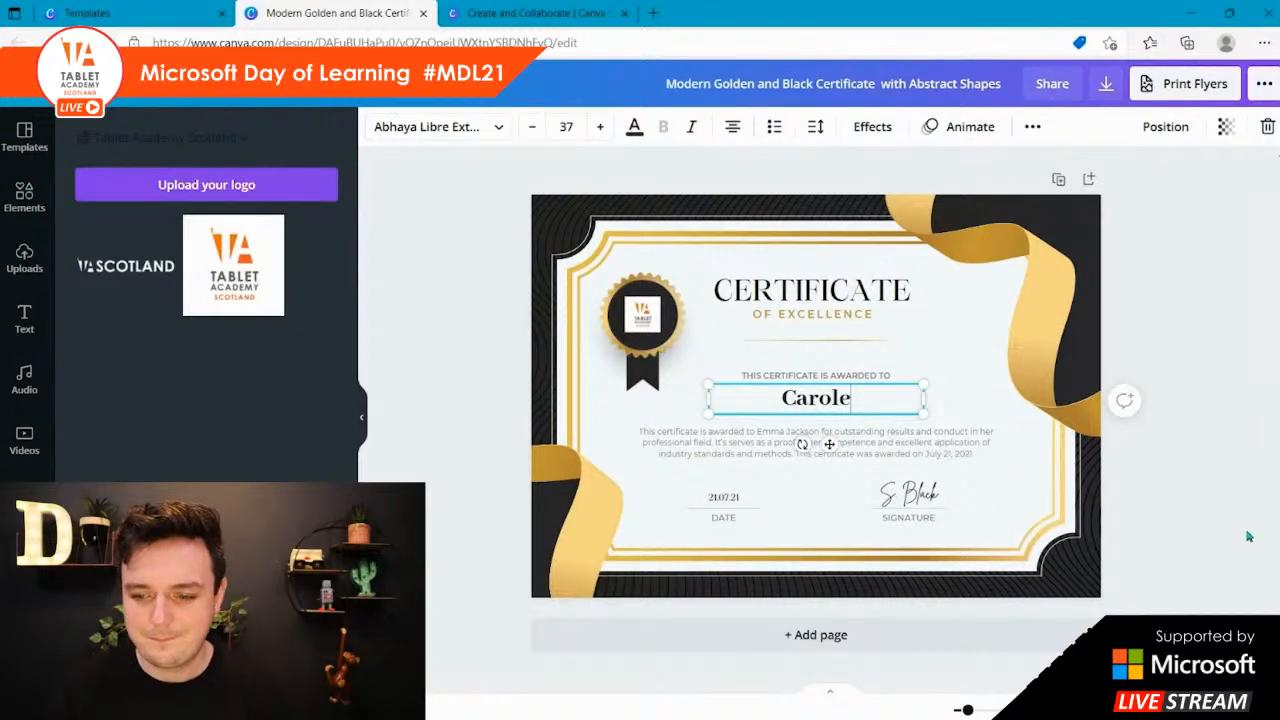
{"action": "left_click", "coordinate": [1212, 525]}
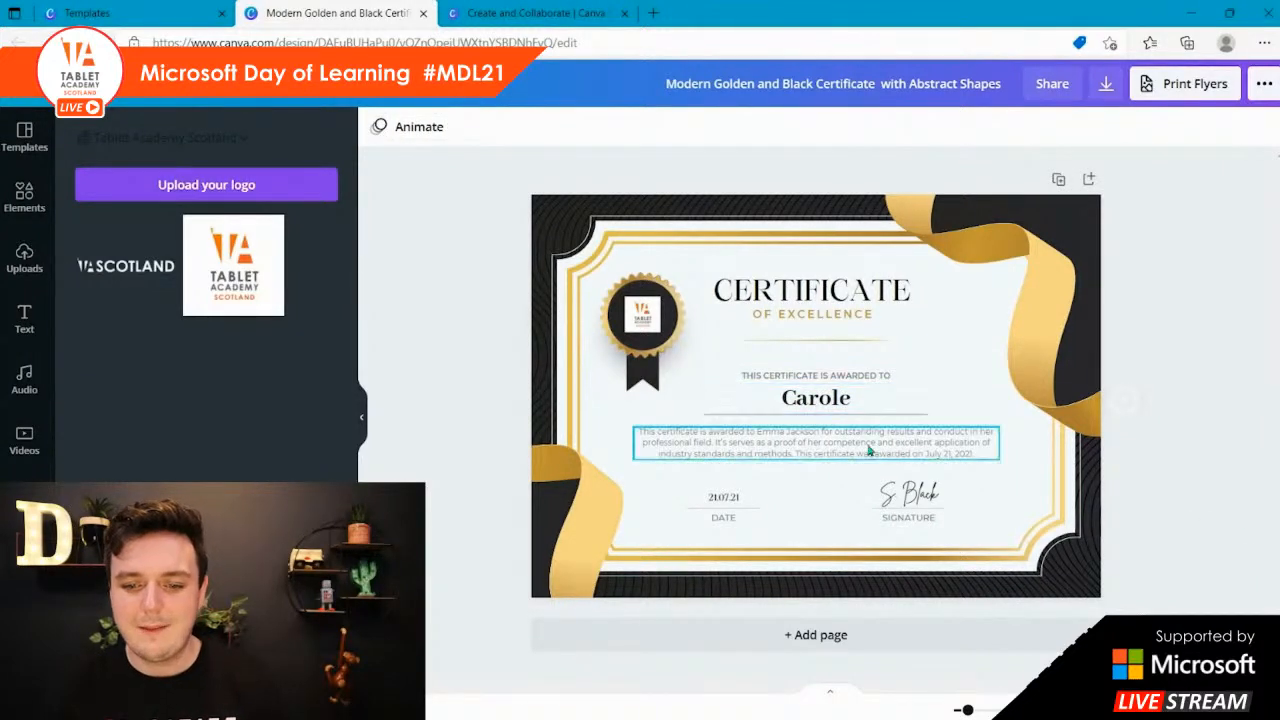
- Replace the description paragraph below the recipient's name with "For outstanding hard work and for always coming in with a smile."
{"action": "left_click", "coordinate": [810, 444]}
{"action": "left_click", "coordinate": [922, 444]}
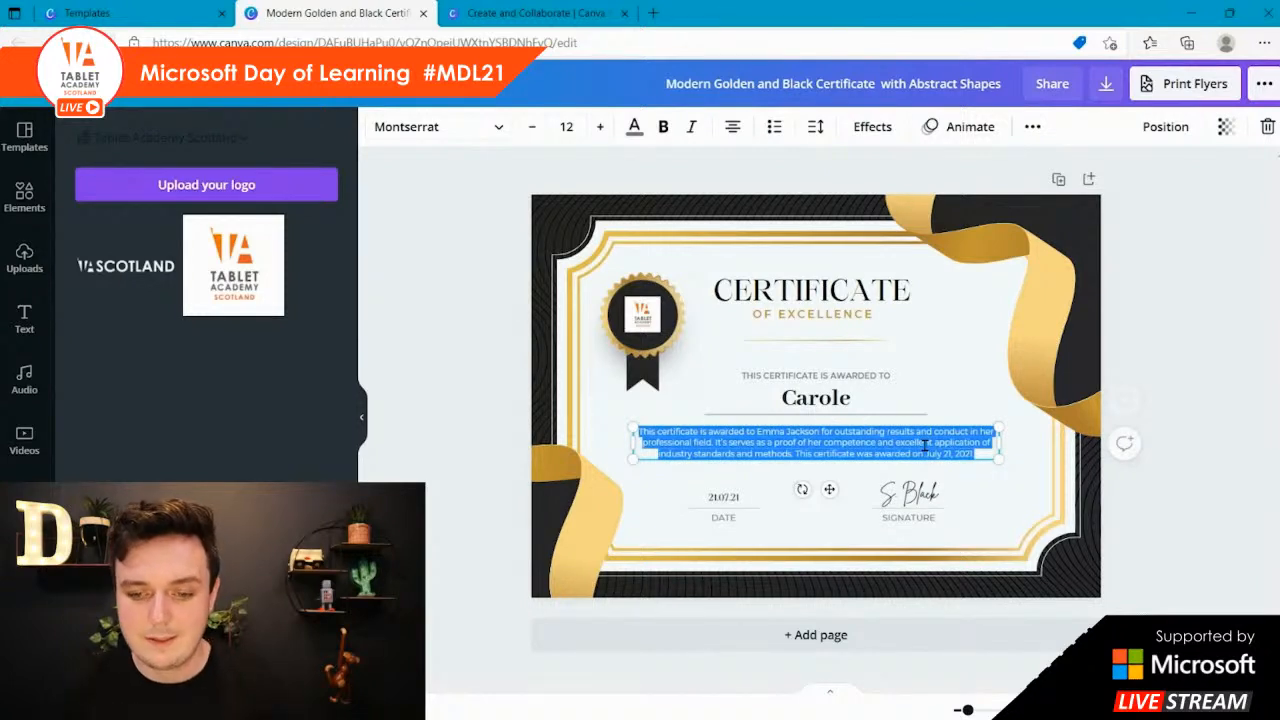
{"action": "key", "text": "BackSpace"}
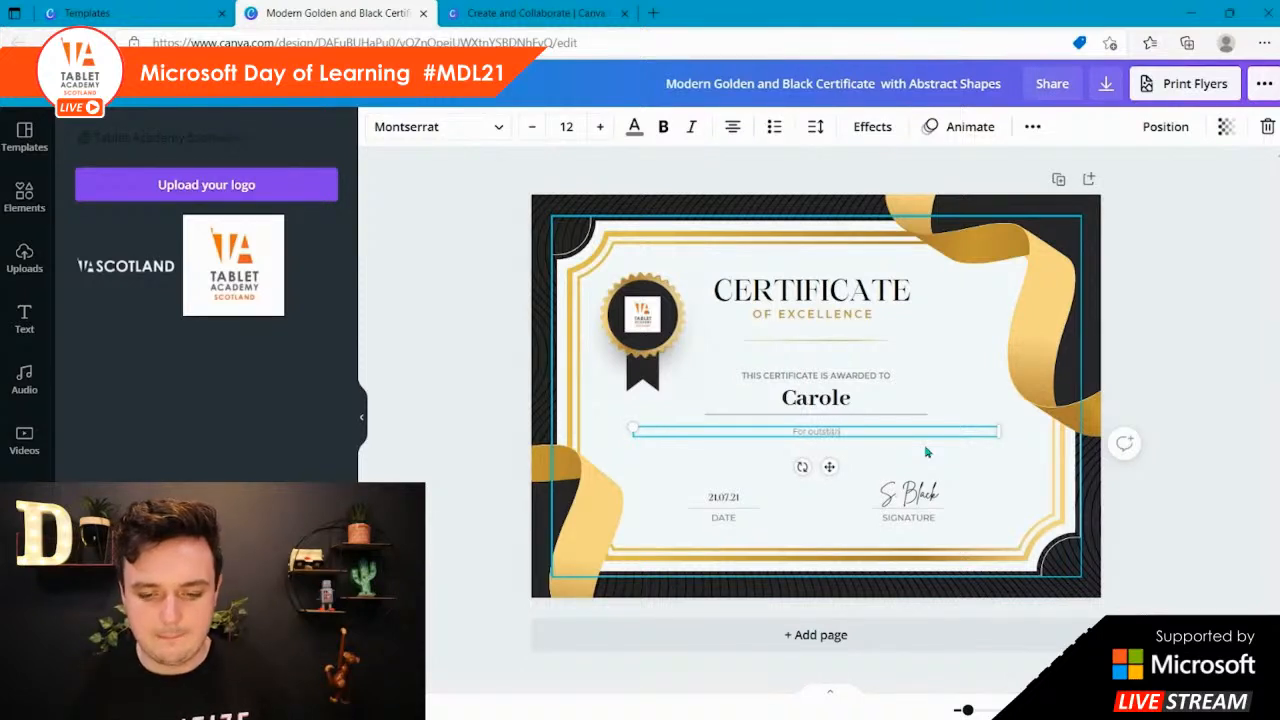
{"action": "type", "text": "For outstanding ha"}
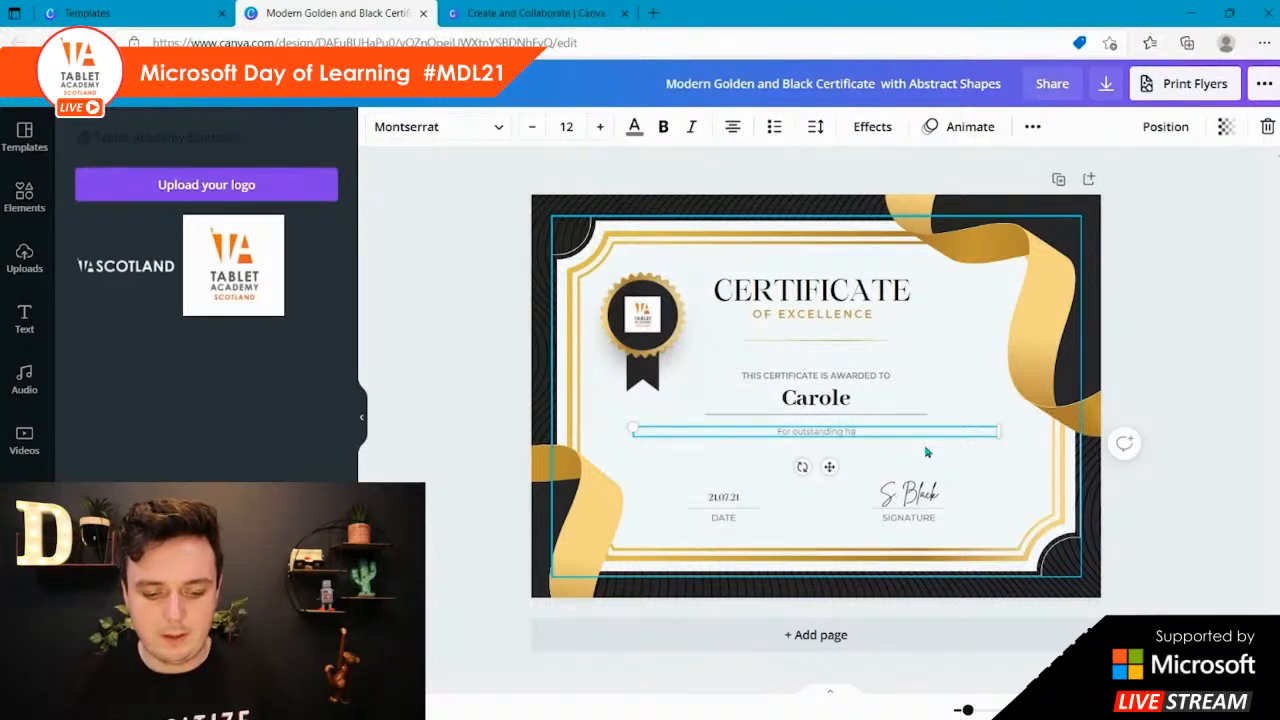
{"action": "type", "text": "rd work and for"}
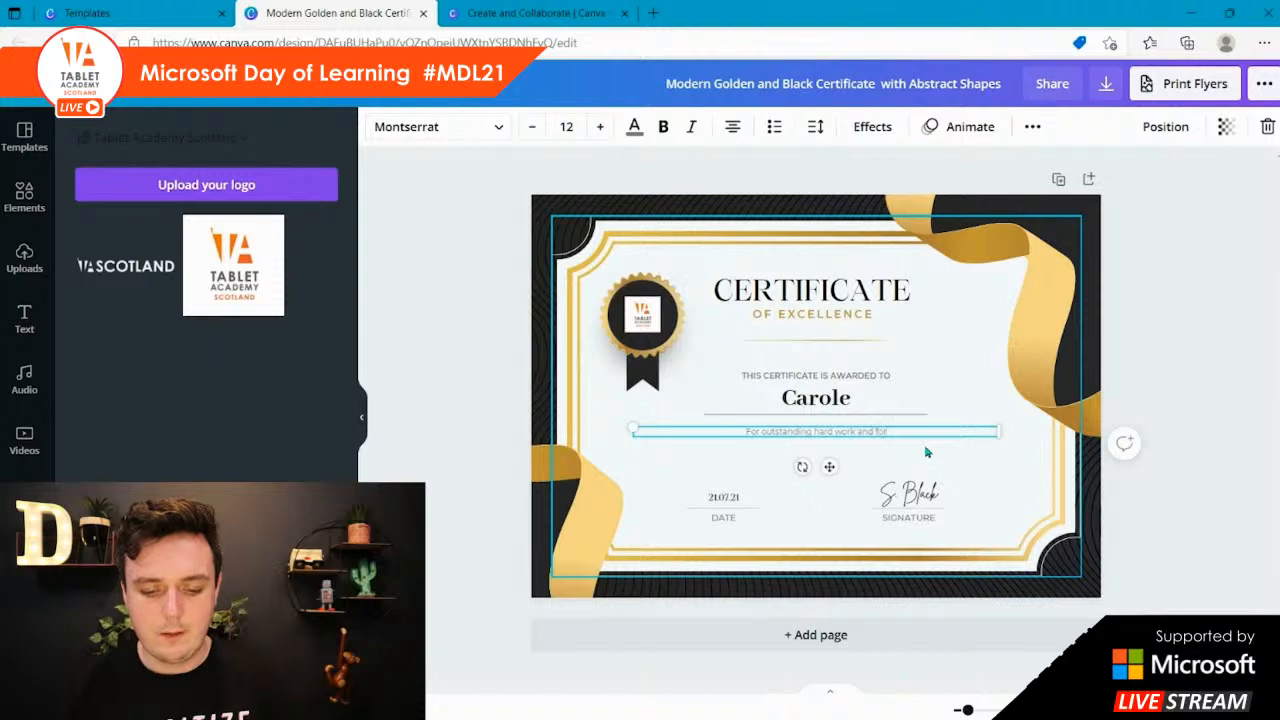
{"action": "type", "text": " alw"}
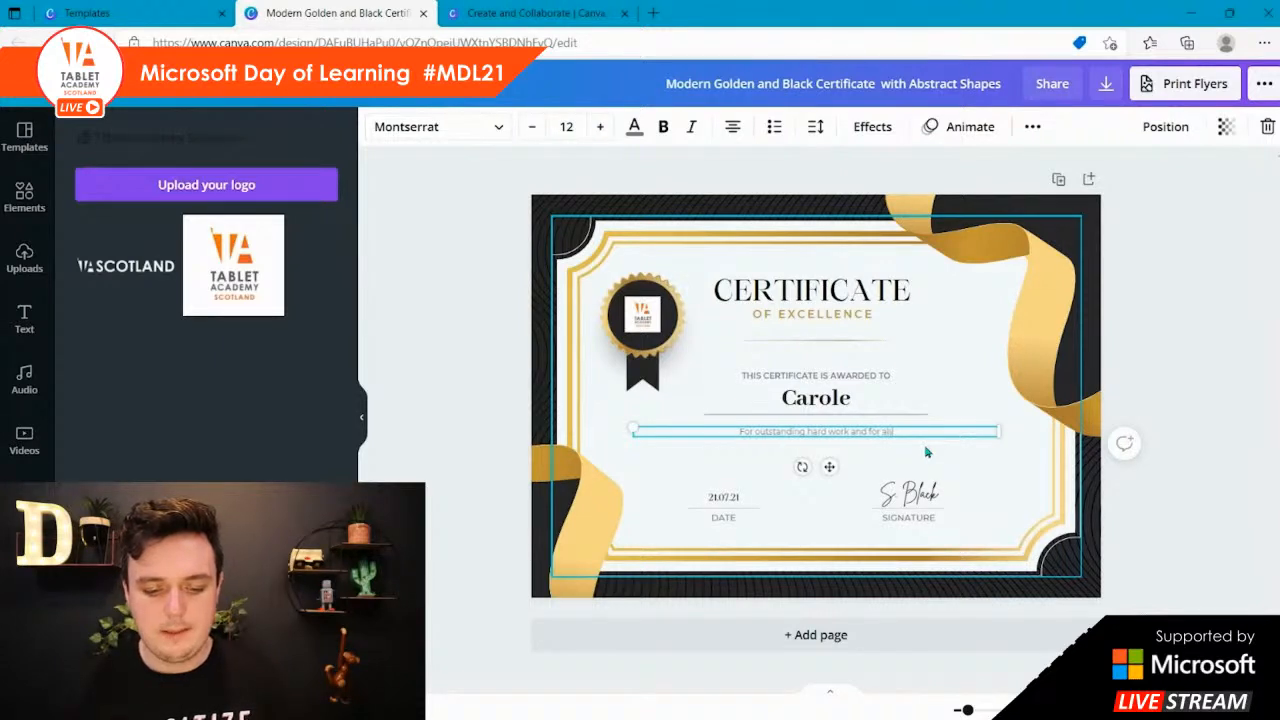
{"action": "type", "text": "ays"}
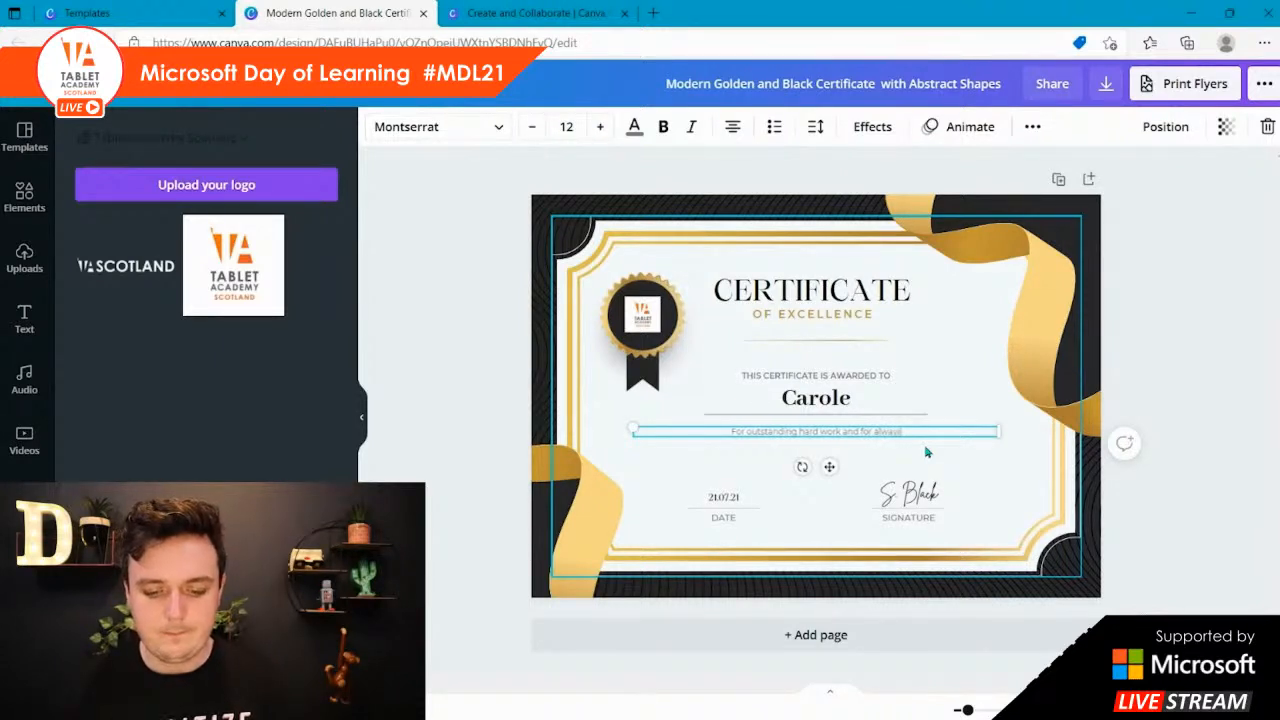
{"action": "type", "text": " coming in with"}
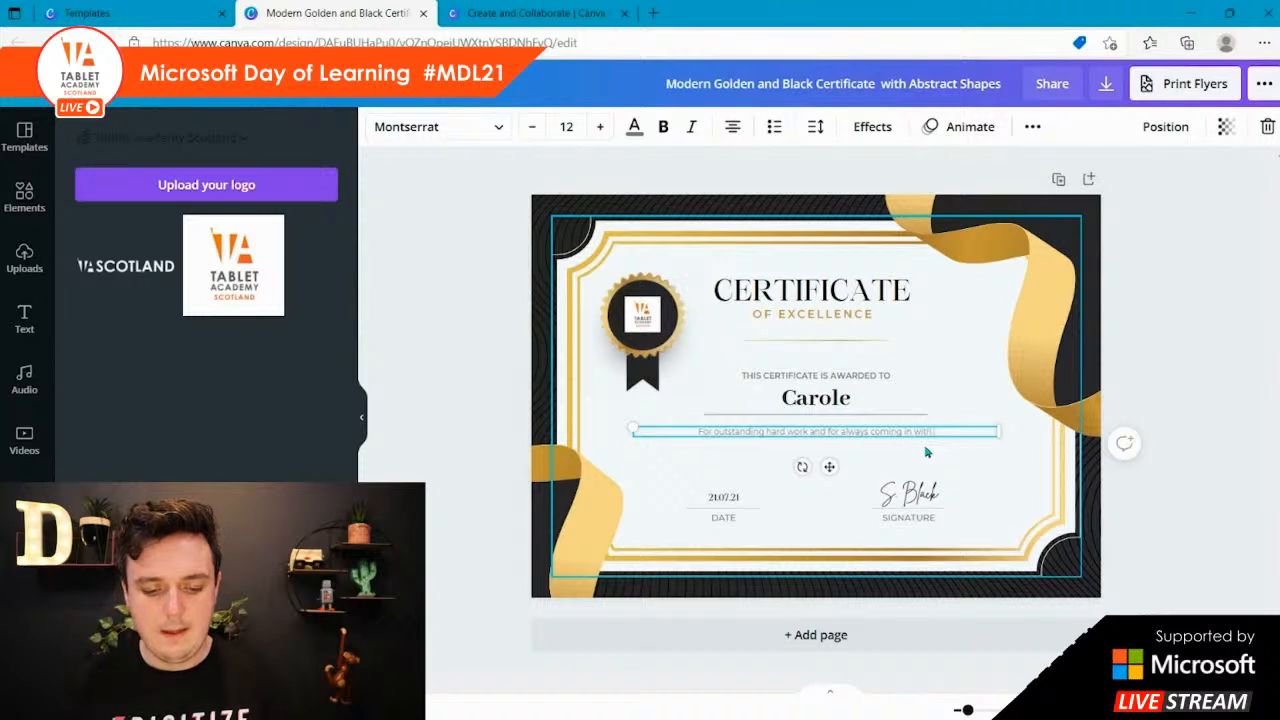
{"action": "type", "text": " a smile."}
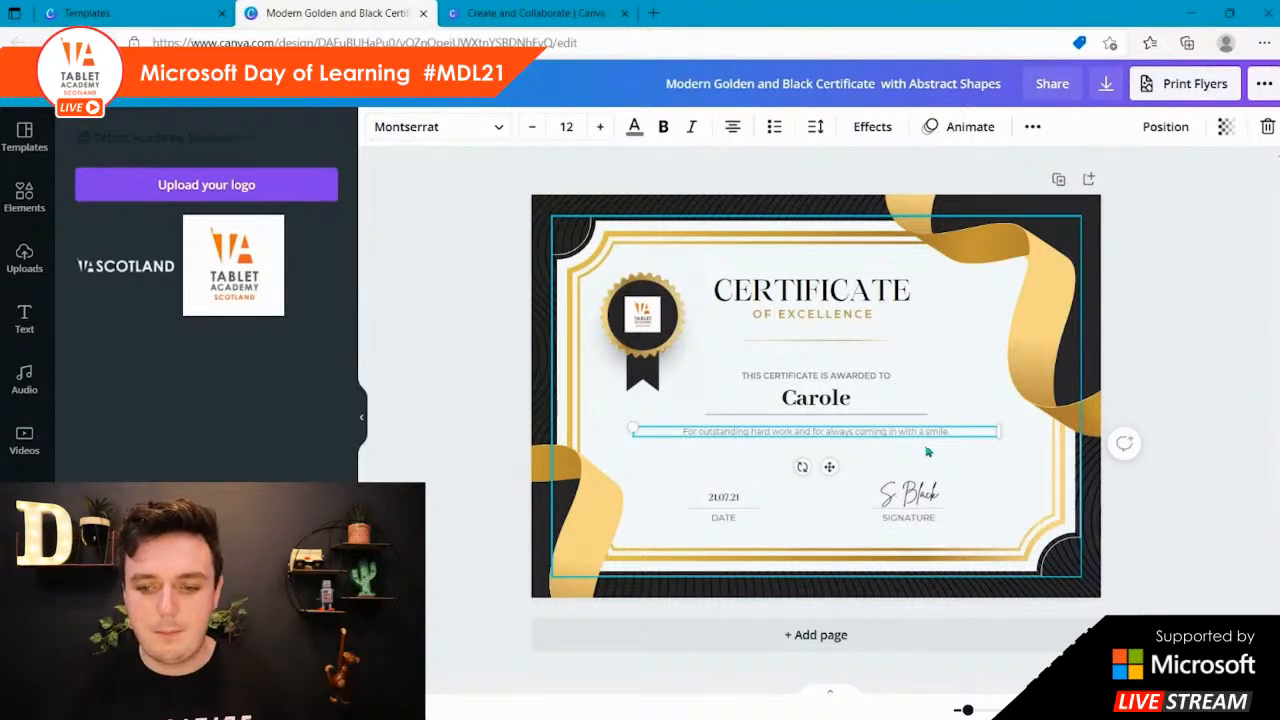
- Replace the sample date above the DATE label with 12.11.21
{"action": "left_click", "coordinate": [752, 503]}
{"action": "double_click", "coordinate": [752, 503]}
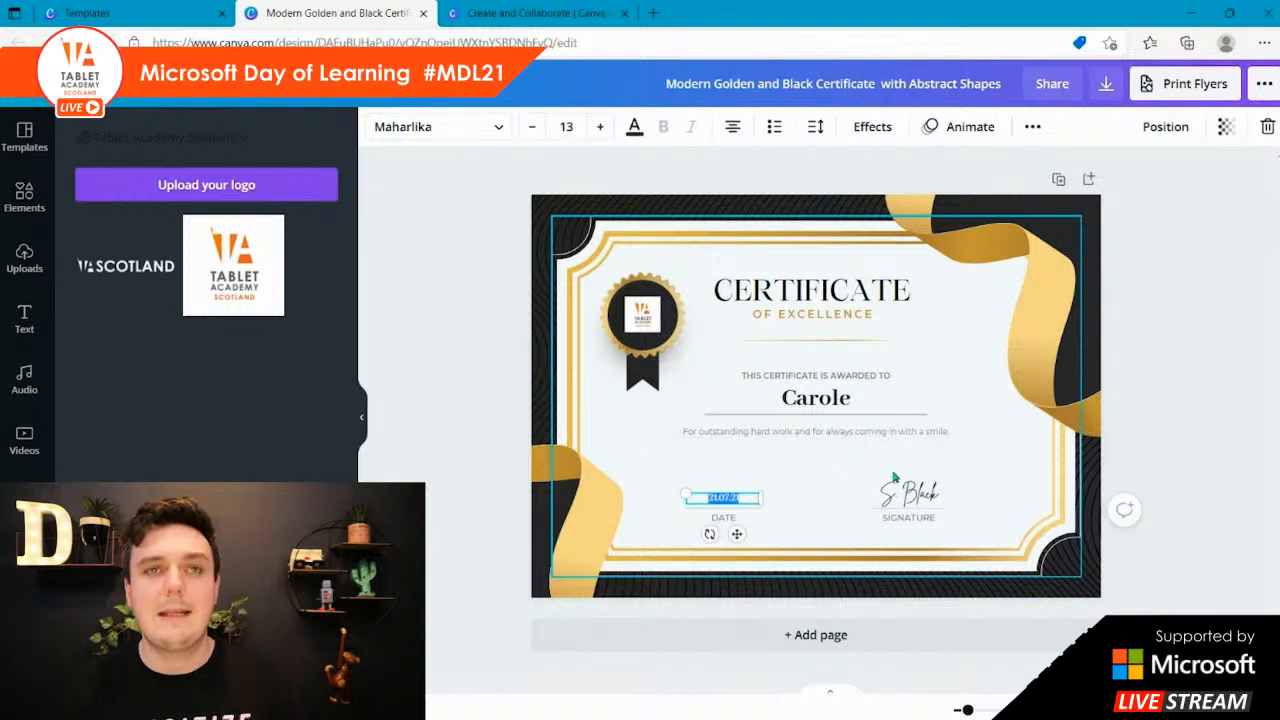
{"action": "type", "text": "14"}
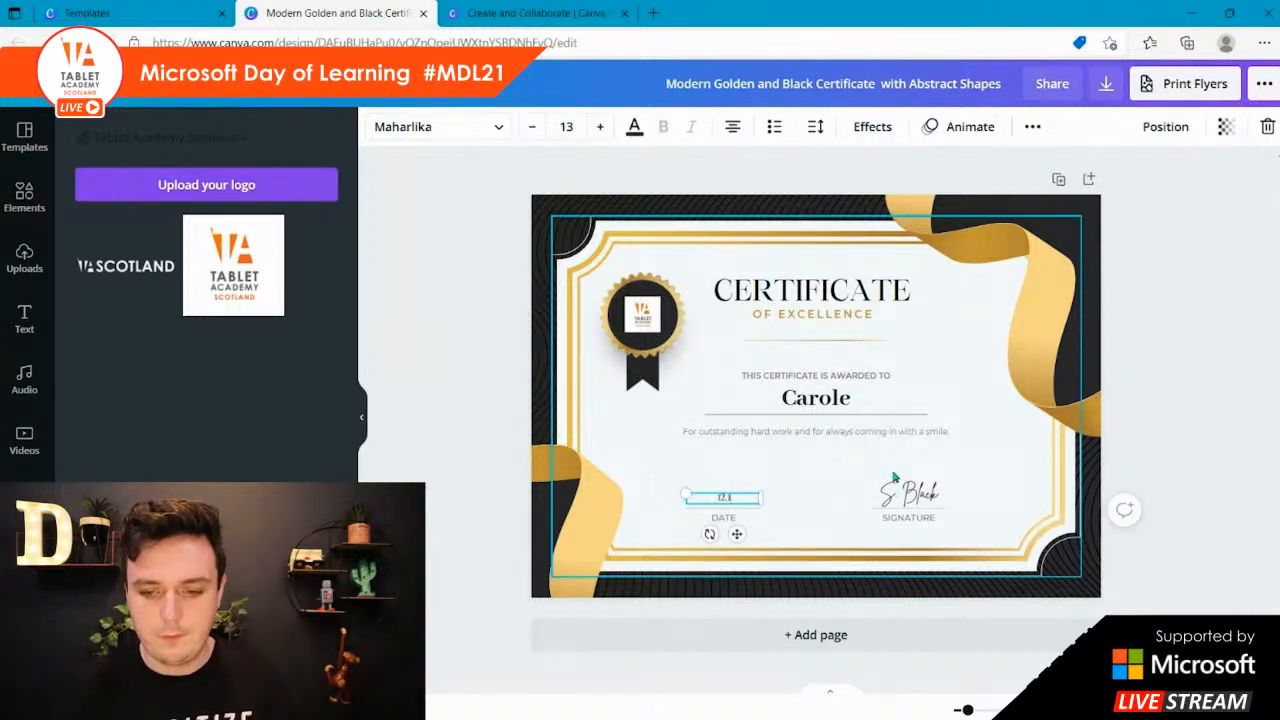
{"action": "type", "text": ".11.21"}
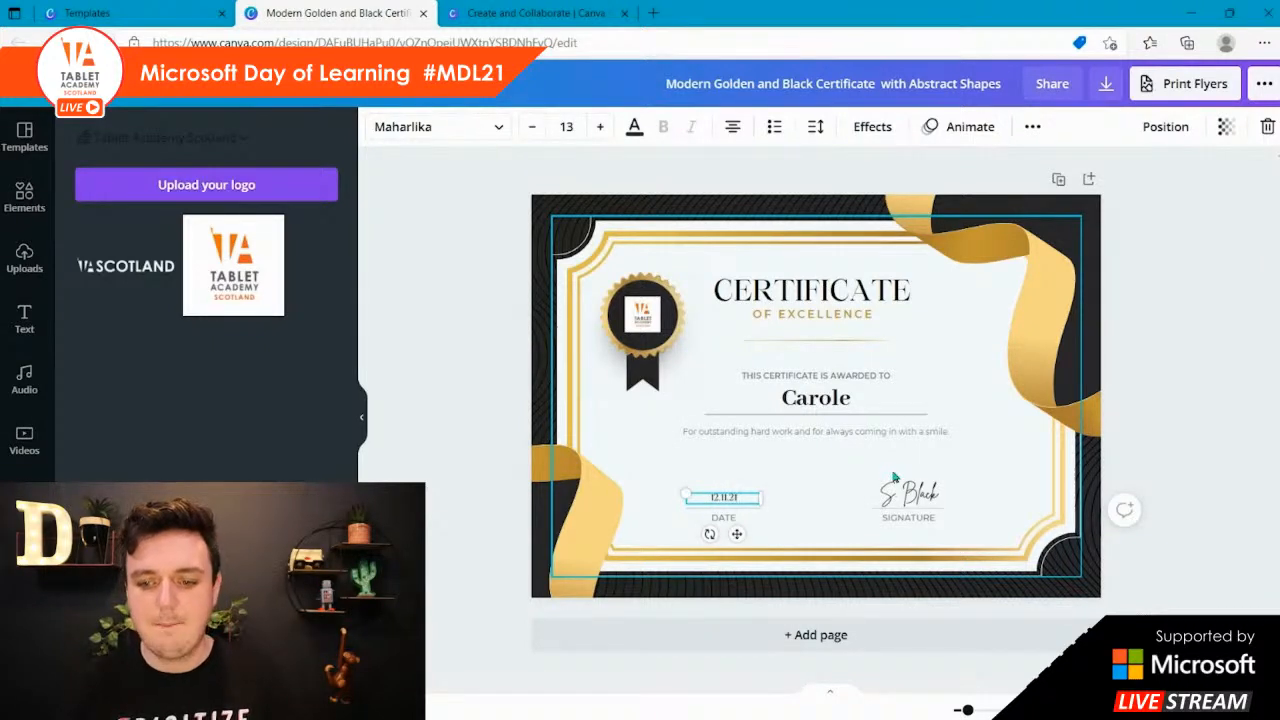
- Delete the sample signature text above the SIGNATURE label
{"action": "left_click", "coordinate": [985, 489]}
{"action": "left_click", "coordinate": [932, 495]}
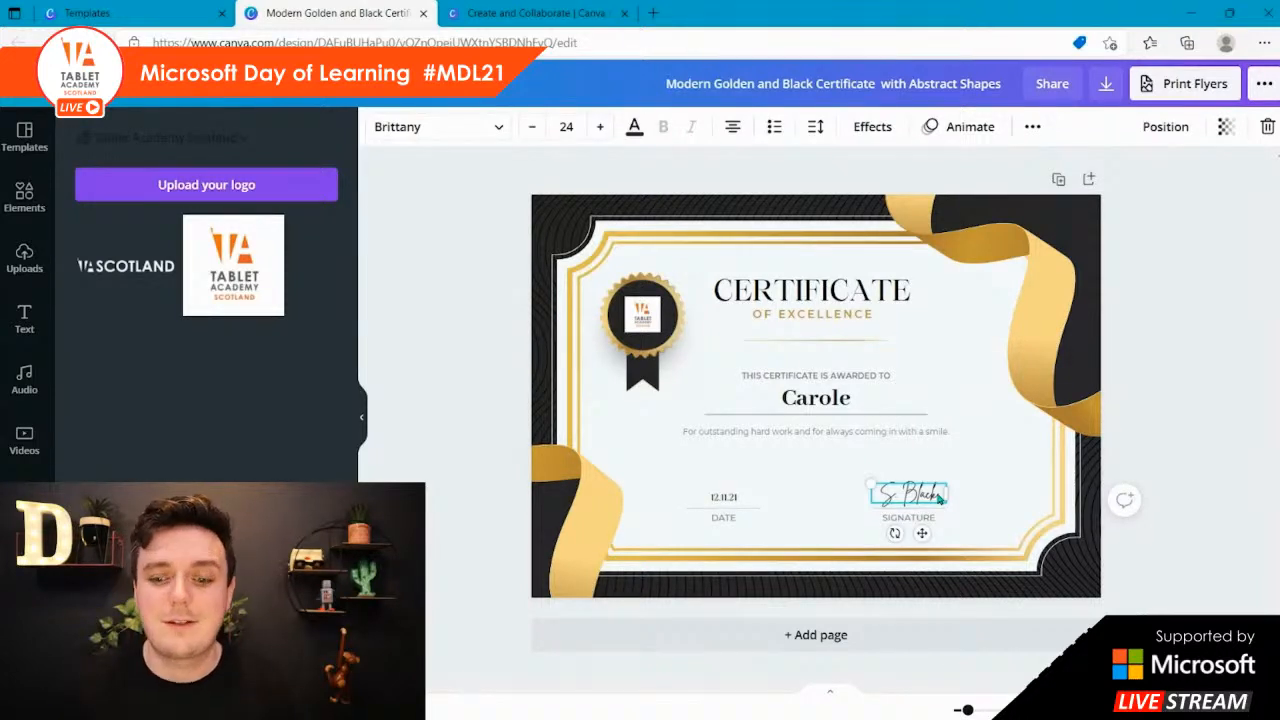
{"action": "key", "text": "Delete"}
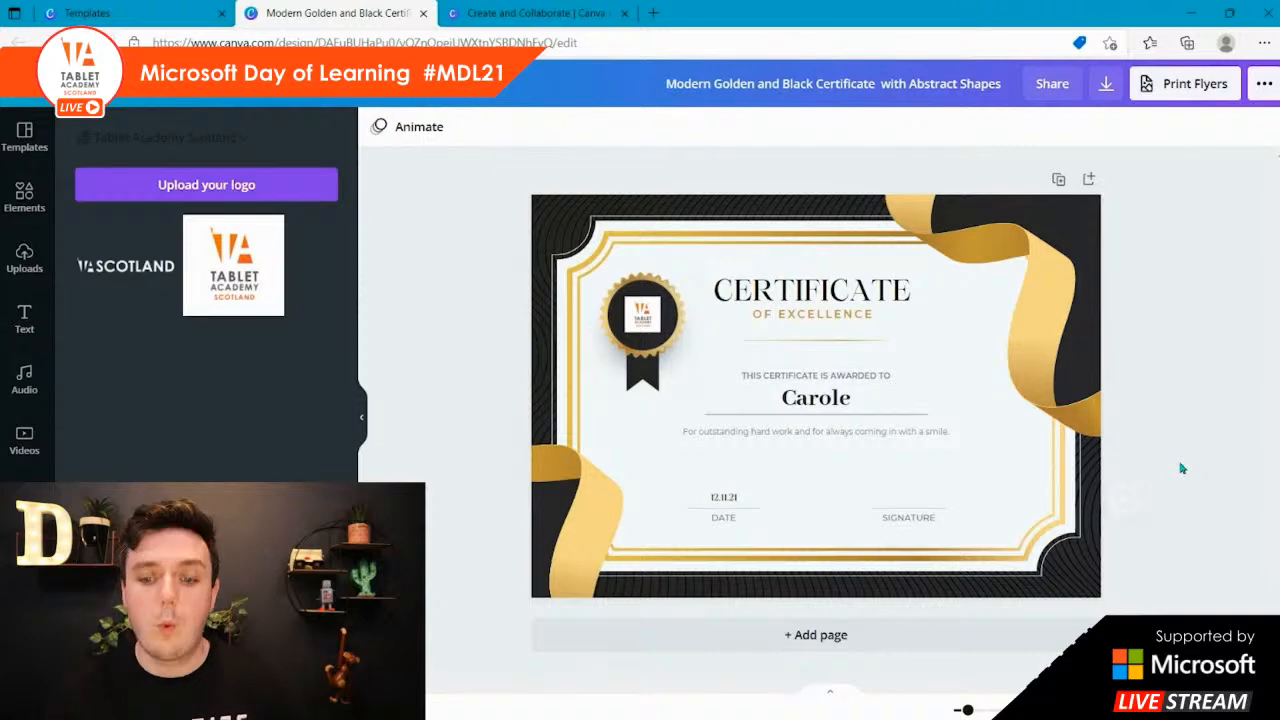
- Switch to OneNote and delete all the existing handwriting from the open untitled page
{"action": "mouse_move", "coordinate": [827, 707]}
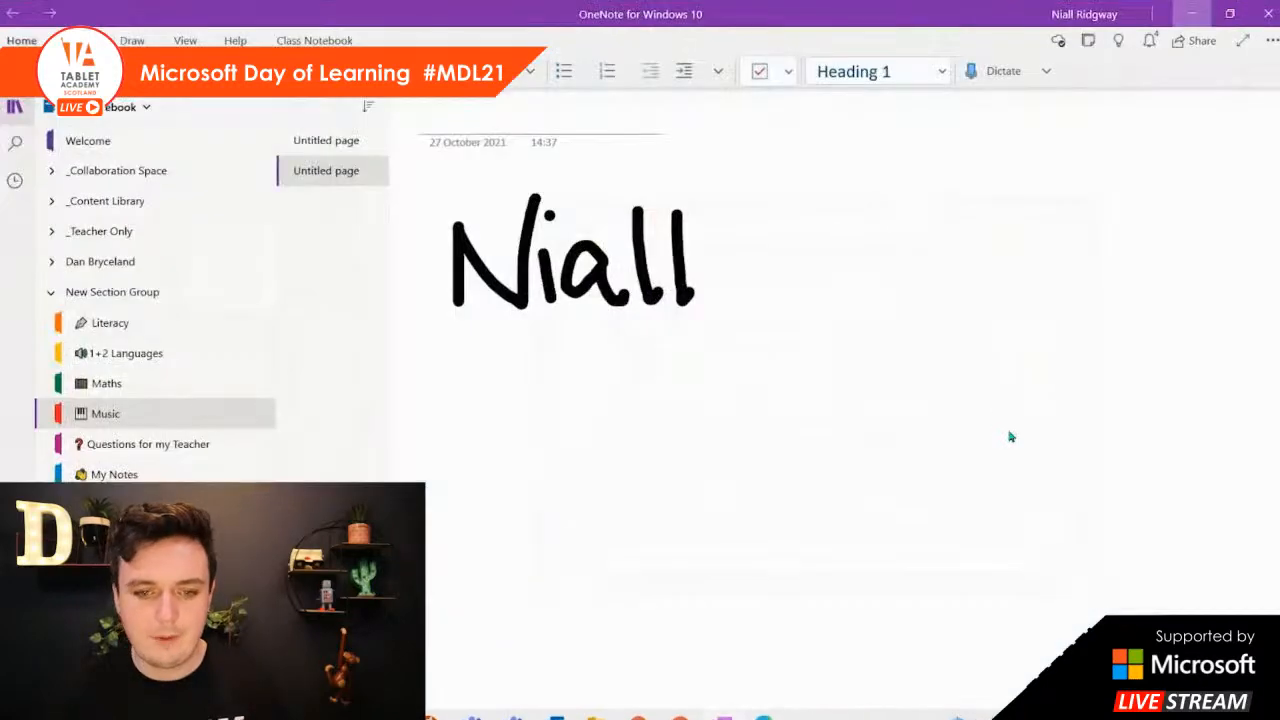
{"action": "left_click", "coordinate": [791, 473]}
{"action": "mouse_move", "coordinate": [843, 292]}
{"action": "left_mouse_down"}
{"action": "mouse_move", "coordinate": [471, 297]}
{"action": "mouse_move", "coordinate": [443, 200]}
{"action": "left_mouse_up"}
{"action": "key", "text": "Delete"}
{"action": "left_click_drag", "start_coordinate": [715, 291], "coordinate": [562, 277]}
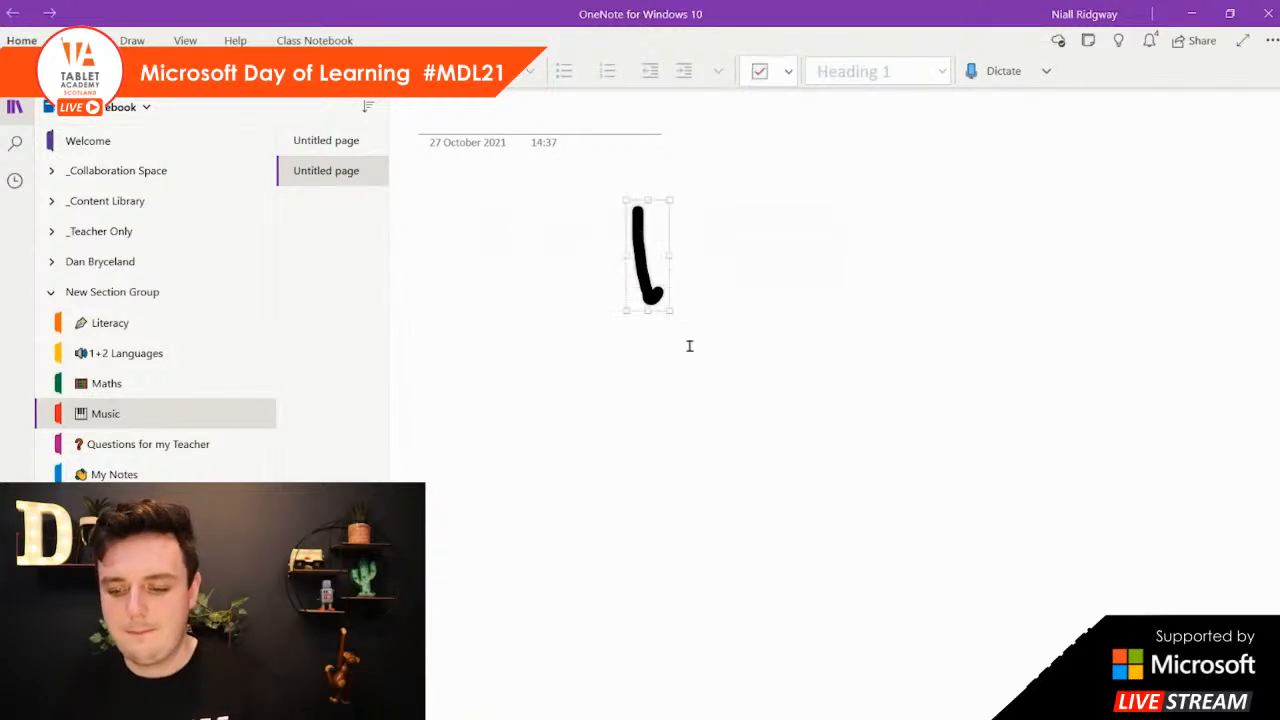
{"action": "key", "text": "Delete"}
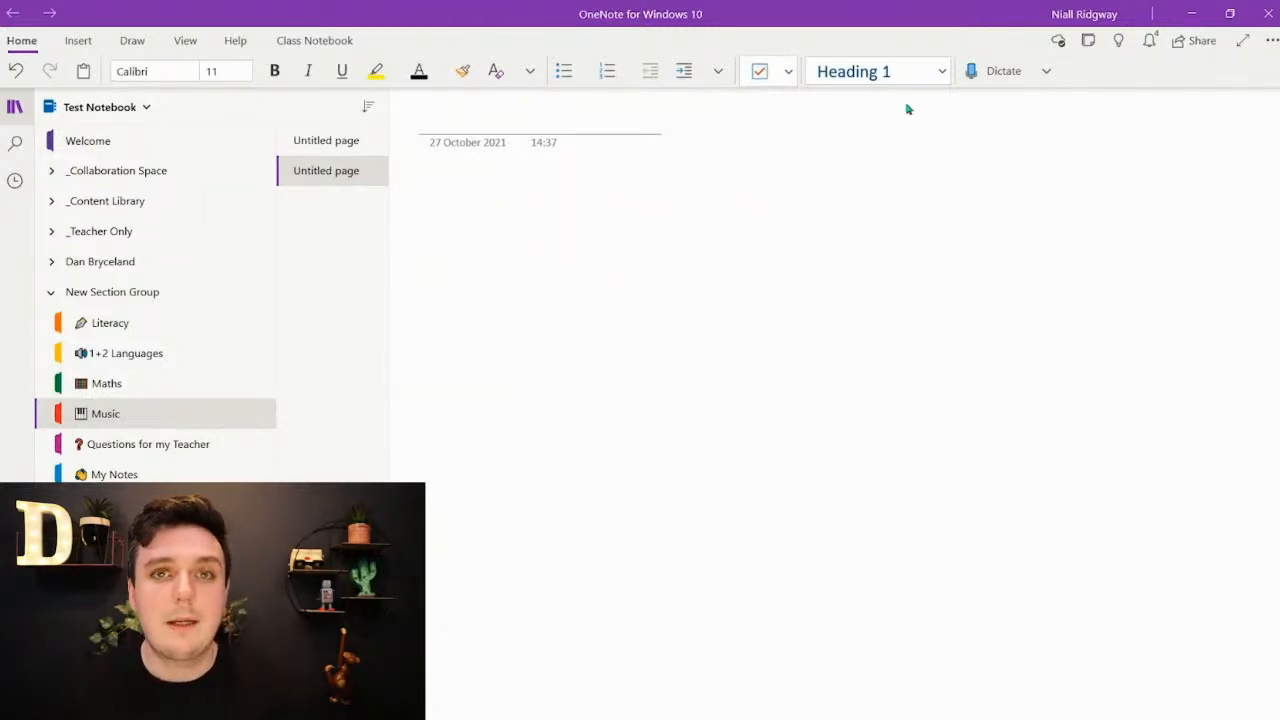
- Handwrite the signer's first name in large letters on the blank page with the black 3.5 mm pen
{"action": "left_click", "coordinate": [132, 40]}
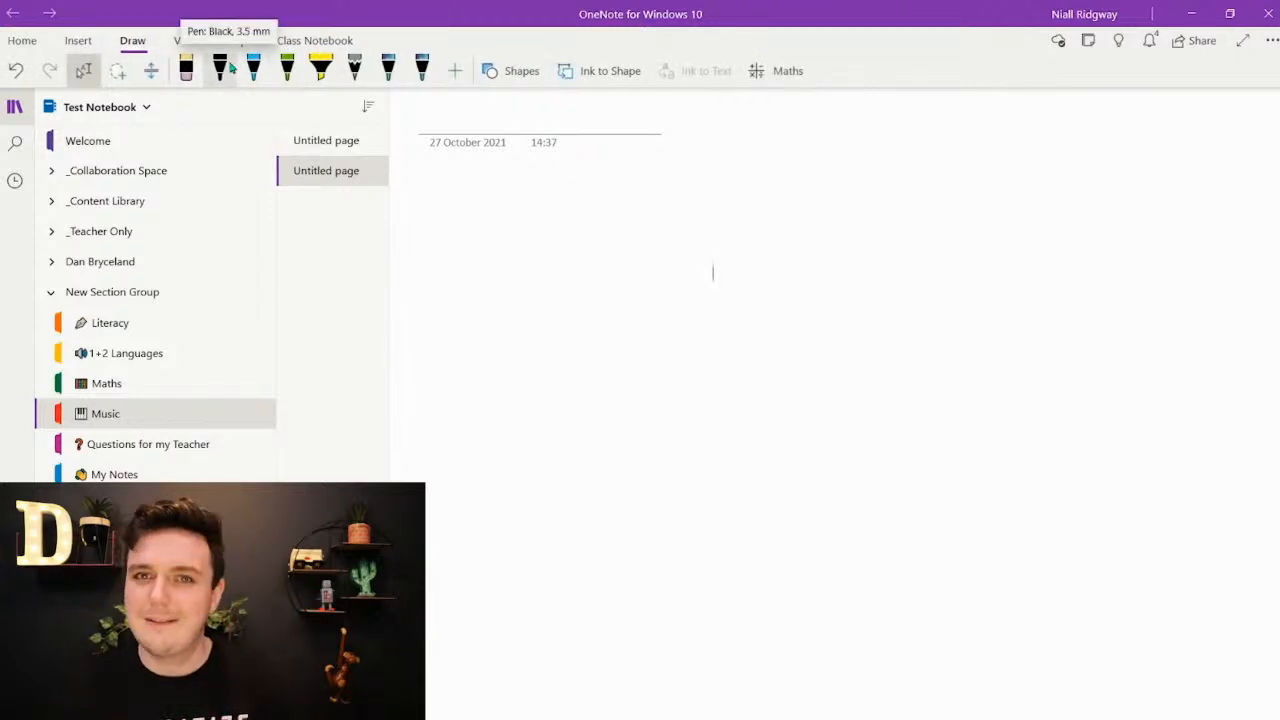
{"action": "left_click", "coordinate": [222, 67]}
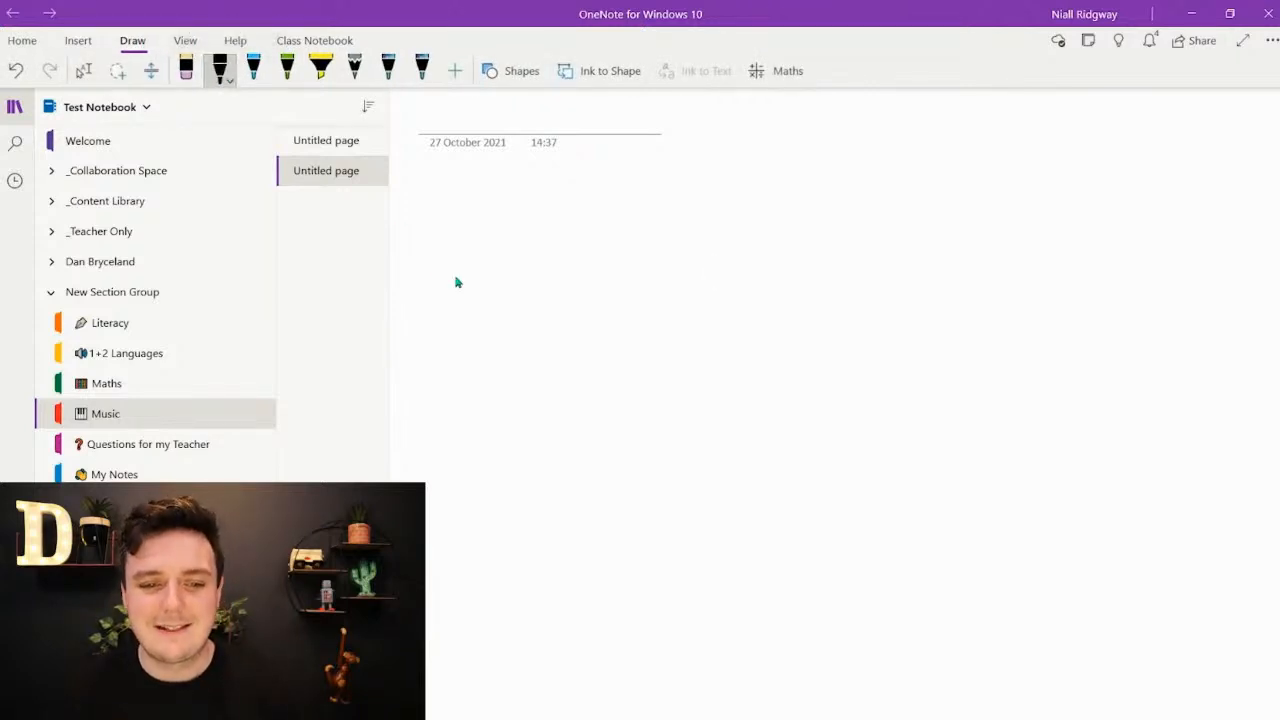
{"action": "left_click", "coordinate": [229, 78]}
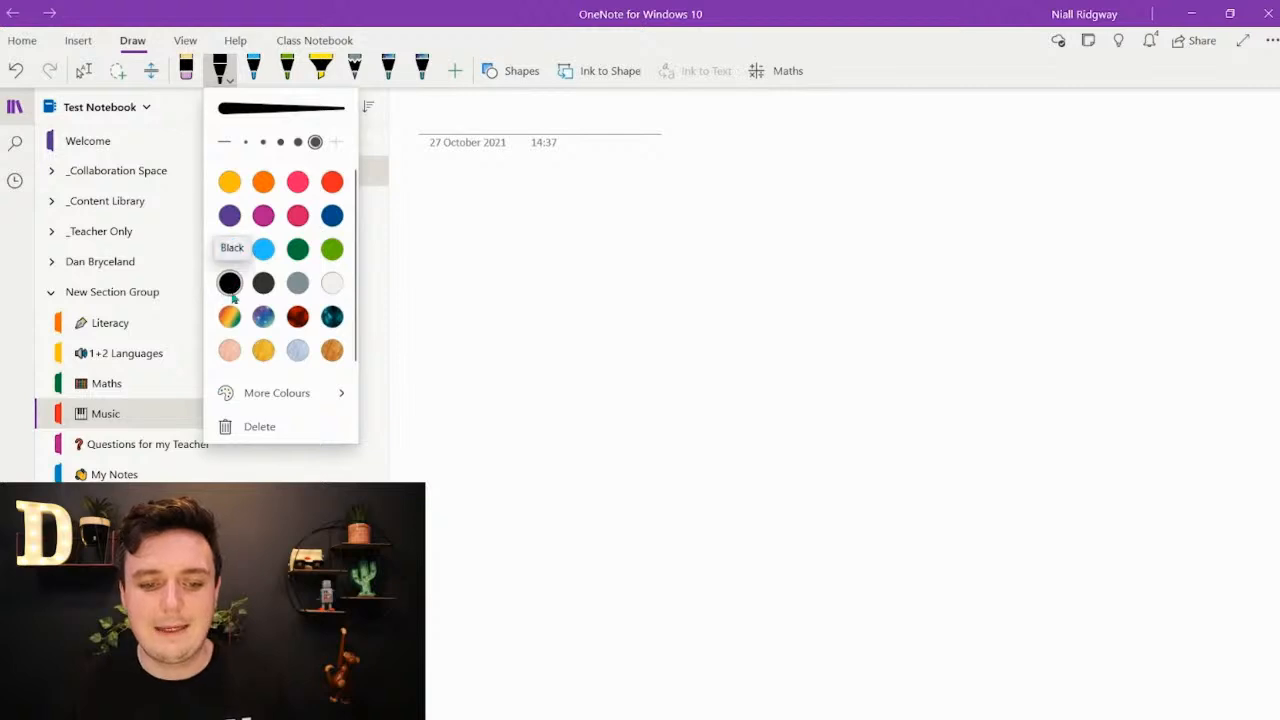
{"action": "left_click", "coordinate": [466, 188]}
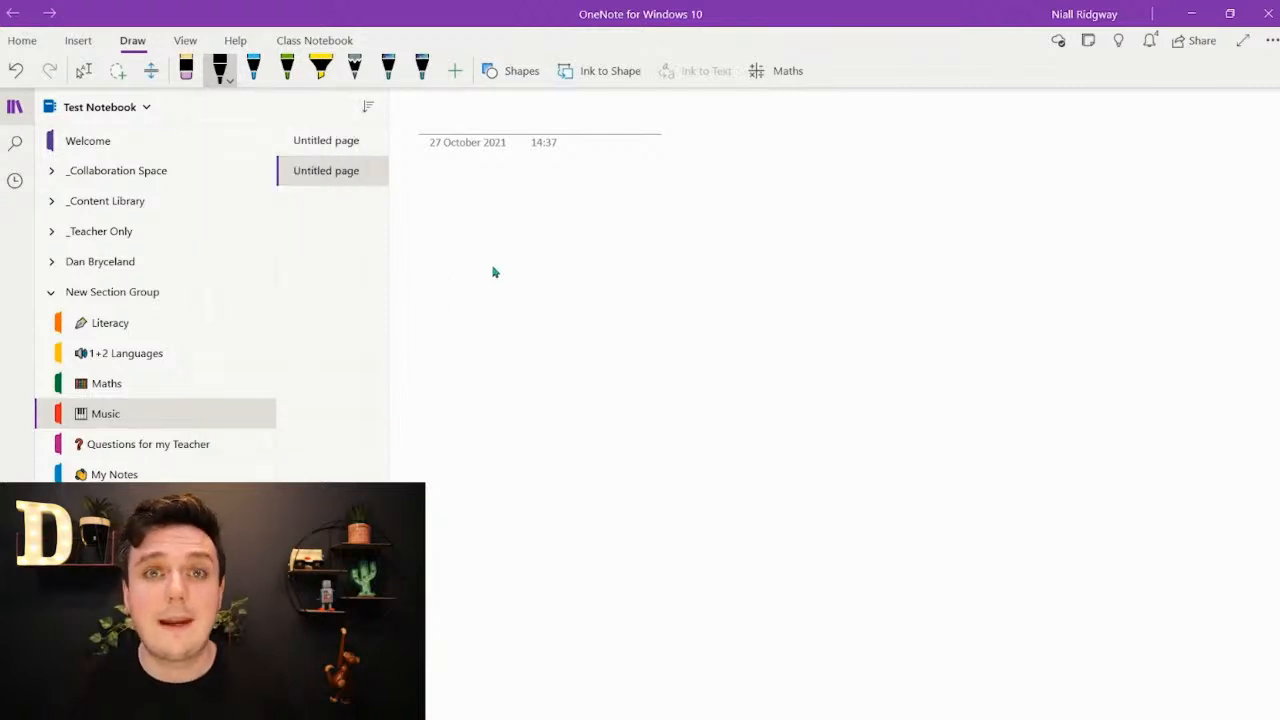
{"action": "mouse_move", "coordinate": [470, 300]}
{"action": "left_mouse_down"}
{"action": "mouse_move", "coordinate": [481, 211]}
{"action": "mouse_move", "coordinate": [532, 290]}
{"action": "mouse_move", "coordinate": [555, 190]}
{"action": "left_mouse_up"}
{"action": "left_click_drag", "start_coordinate": [572, 244], "coordinate": [572, 298]}
{"action": "left_click", "coordinate": [573, 219]}
{"action": "mouse_move", "coordinate": [637, 250]}
{"action": "left_mouse_down"}
{"action": "mouse_move", "coordinate": [634, 286]}
{"action": "mouse_move", "coordinate": [664, 292]}
{"action": "left_mouse_up"}
{"action": "left_click_drag", "start_coordinate": [680, 178], "coordinate": [711, 292]}
{"action": "mouse_move", "coordinate": [709, 182]}
{"action": "left_mouse_down"}
{"action": "mouse_move", "coordinate": [710, 285]}
{"action": "mouse_move", "coordinate": [755, 272]}
{"action": "left_mouse_up"}
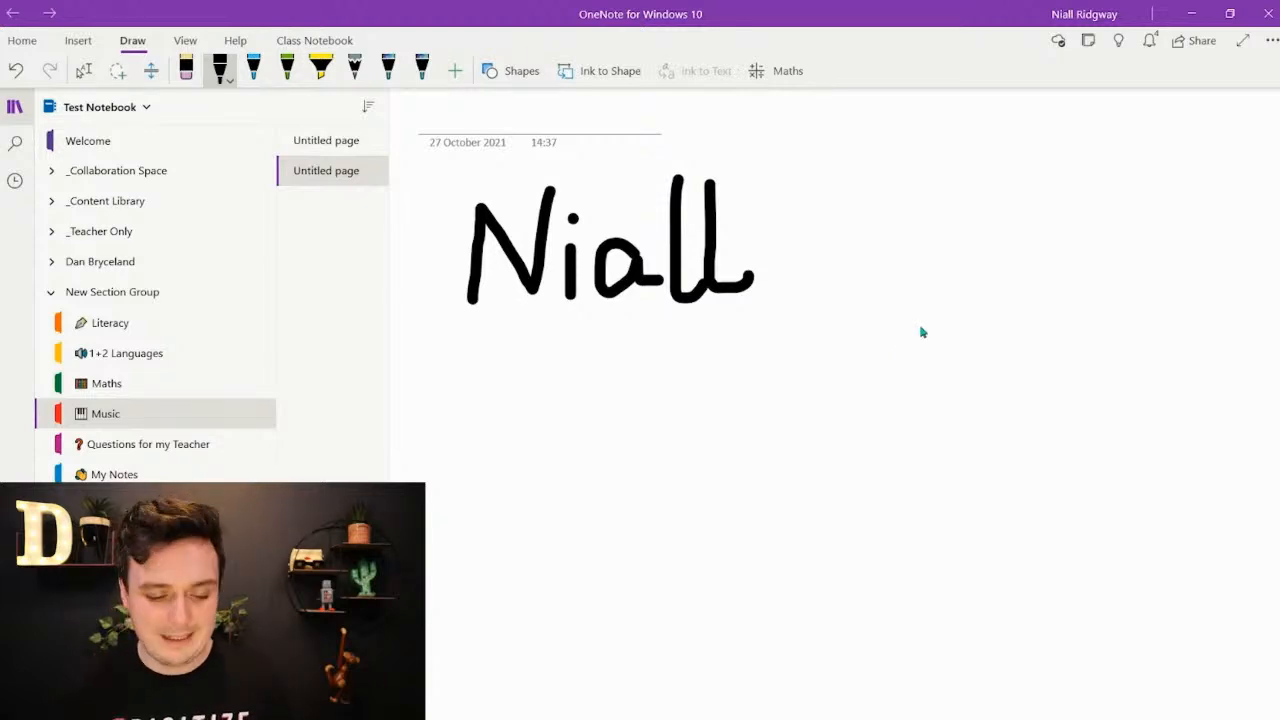
{"action": "key", "text": "super+shift+s"}
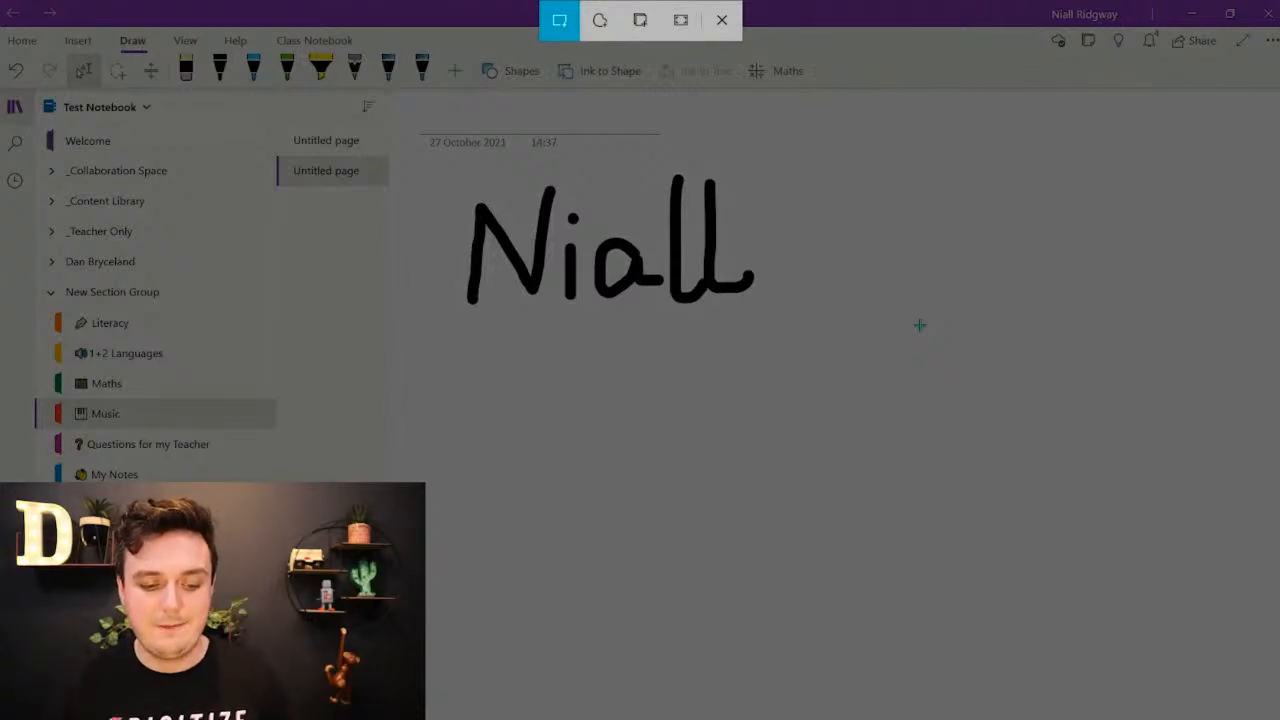
{"action": "mouse_move", "coordinate": [440, 175]}
{"action": "left_mouse_down"}
{"action": "mouse_move", "coordinate": [760, 303]}
{"action": "mouse_move", "coordinate": [557, 214]}
{"action": "left_mouse_up"}
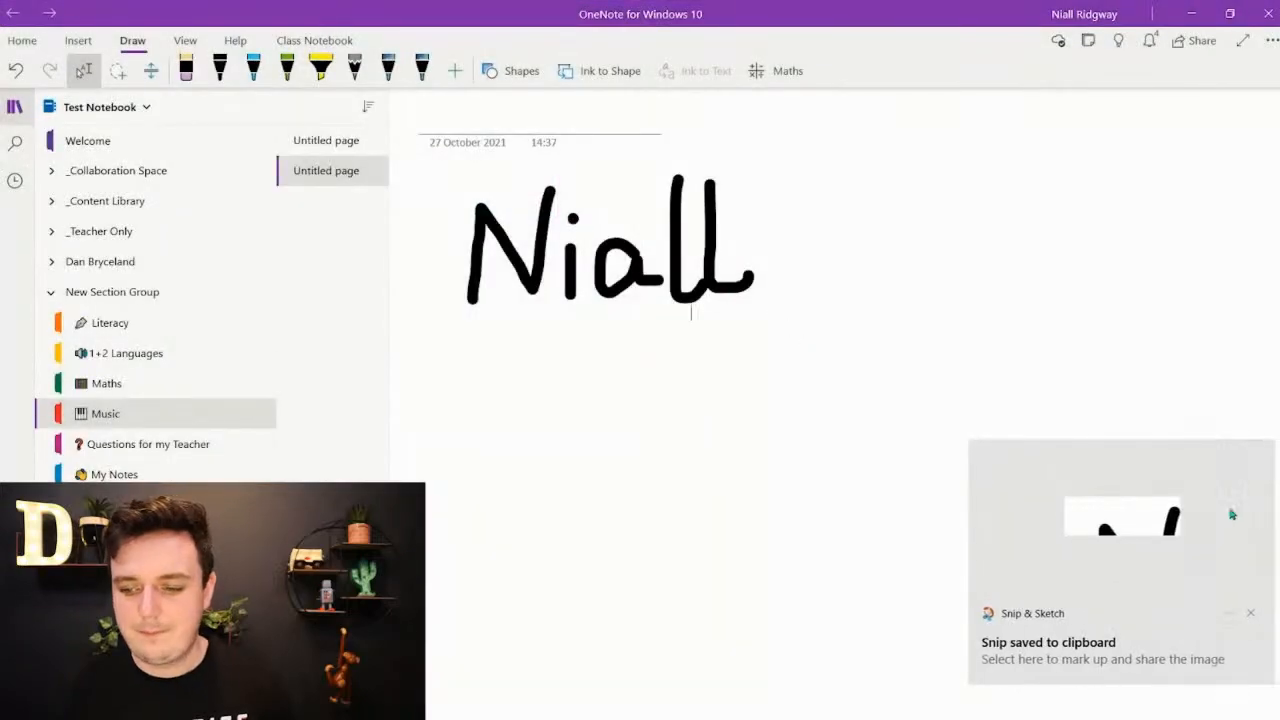
{"action": "left_click", "coordinate": [1250, 612]}
- Capture a rectangular screen snip around the whole handwritten name and view it in Snip & Sketch
{"action": "key", "text": "super+shift+s"}
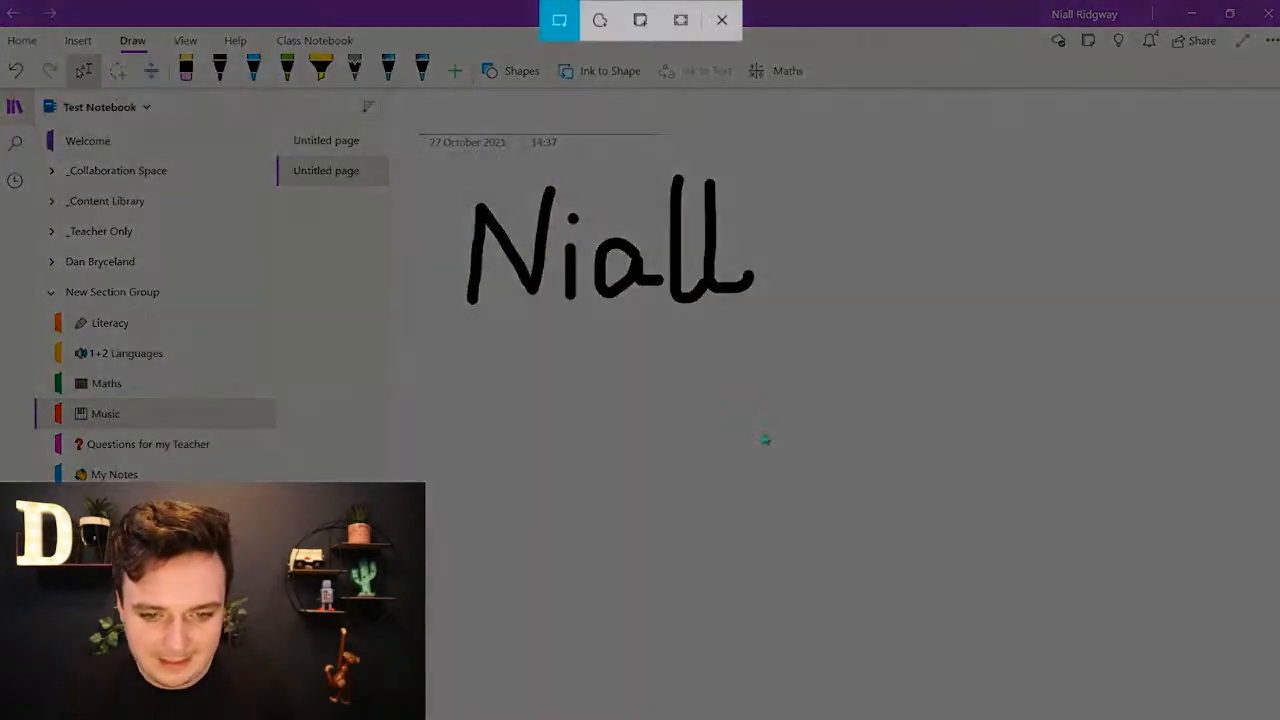
{"action": "left_click_drag", "start_coordinate": [432, 168], "coordinate": [789, 319]}
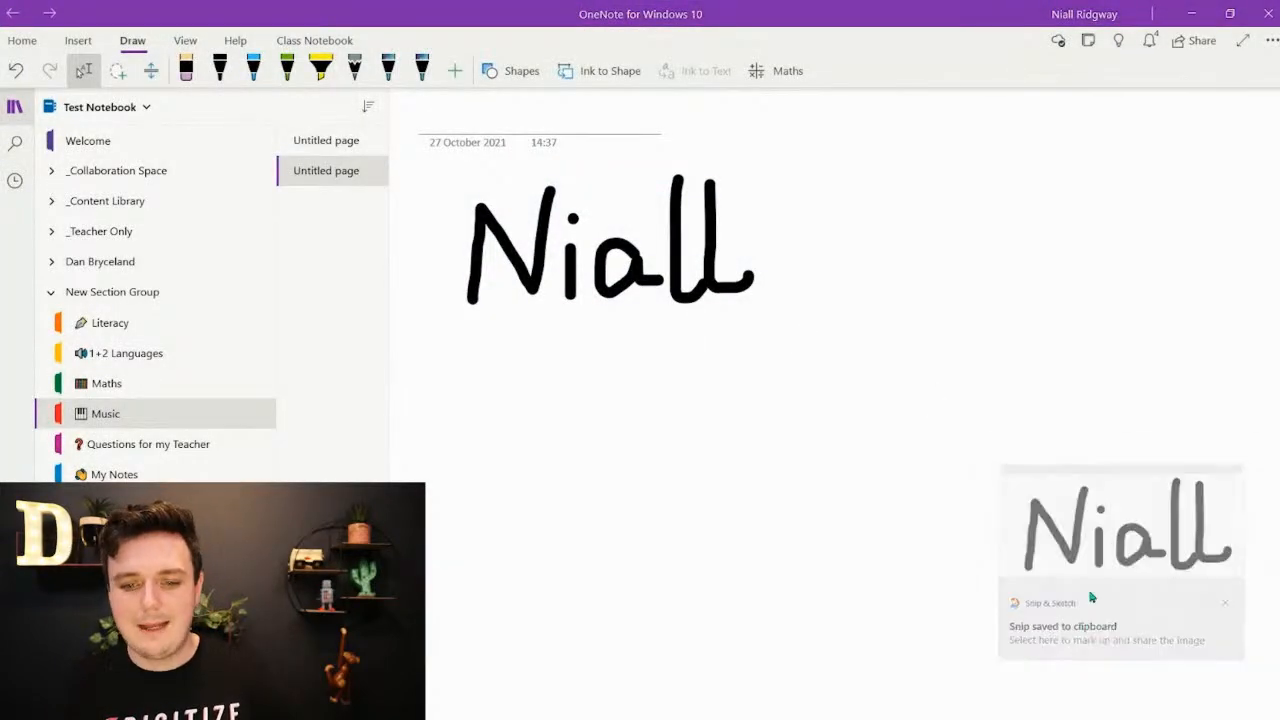
{"action": "left_click", "coordinate": [1096, 640]}
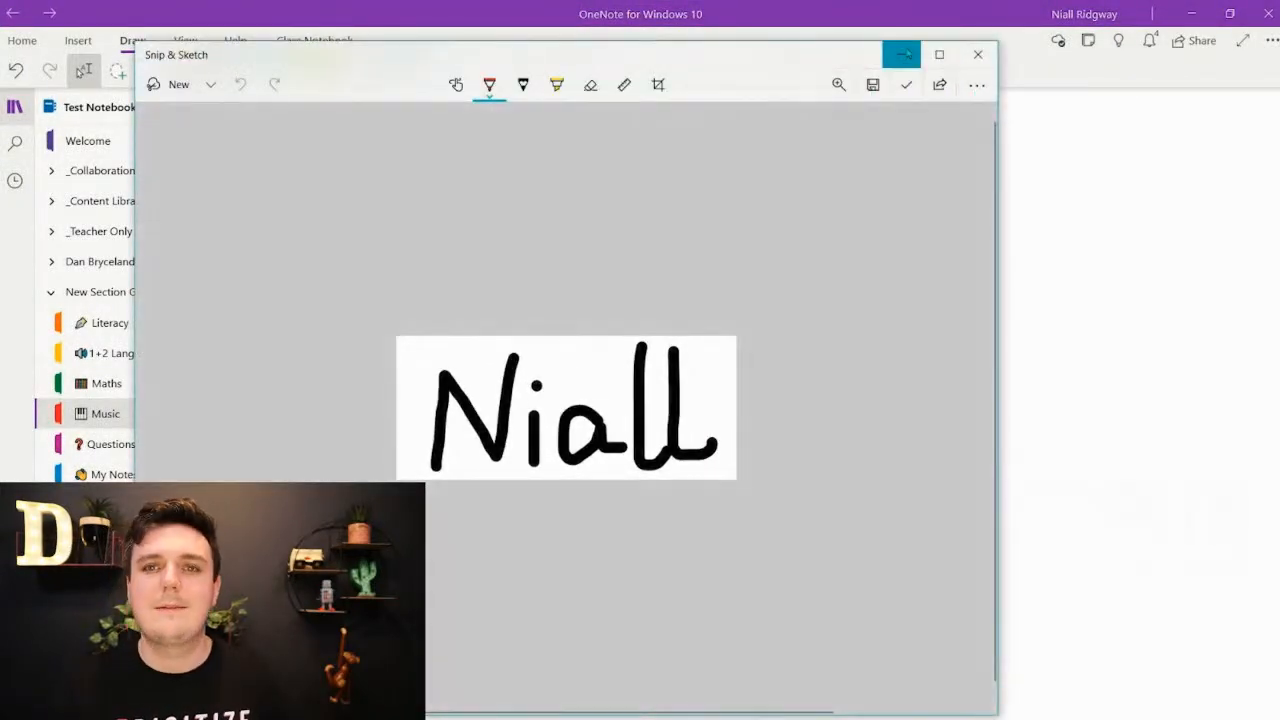
{"action": "left_click", "coordinate": [900, 54]}
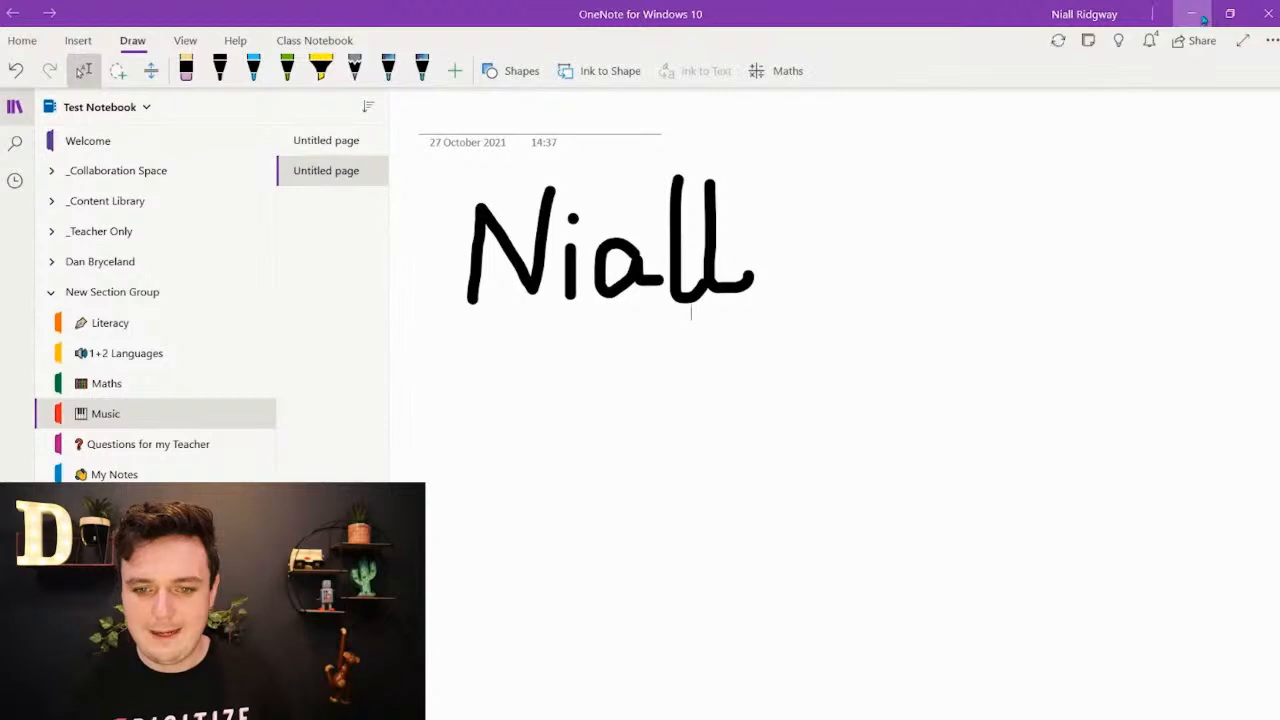
- Return to the Canva certificate, paste the snipped signature and shrink it to sit on the line above the SIGNATURE label
{"action": "left_click", "coordinate": [1192, 13]}
{"action": "left_click", "coordinate": [843, 462]}
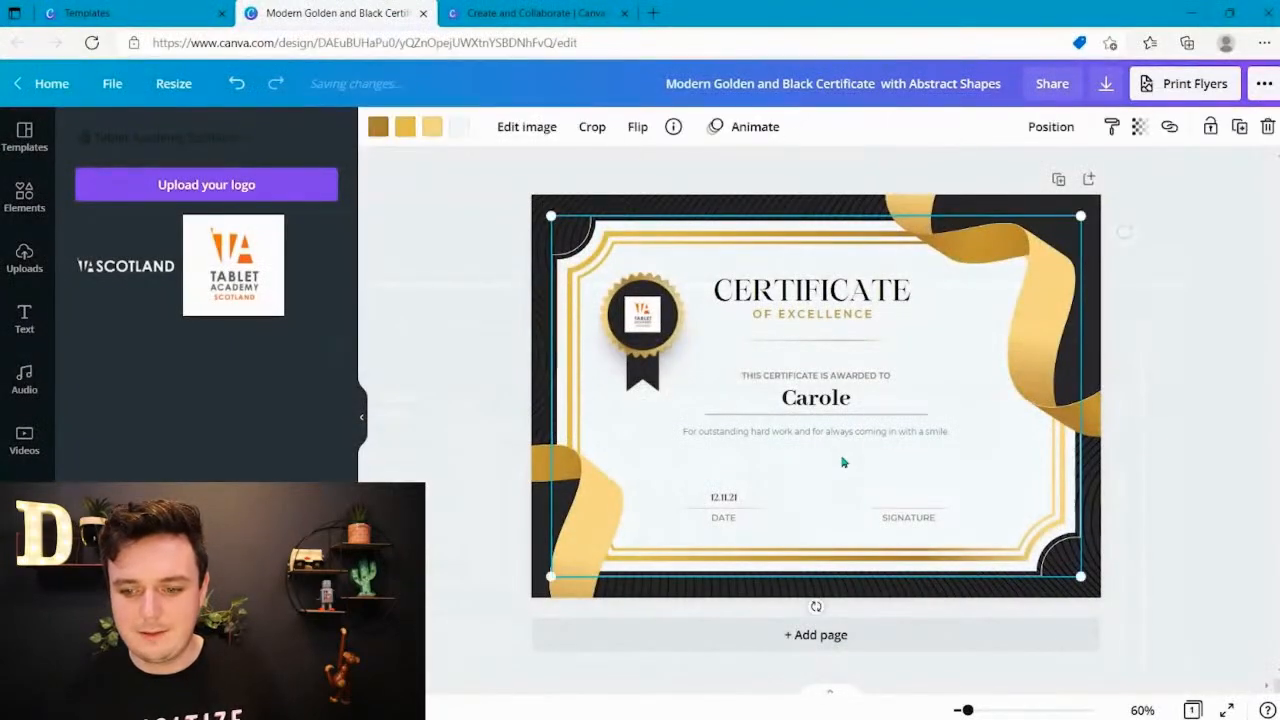
{"action": "left_click", "coordinate": [1157, 452]}
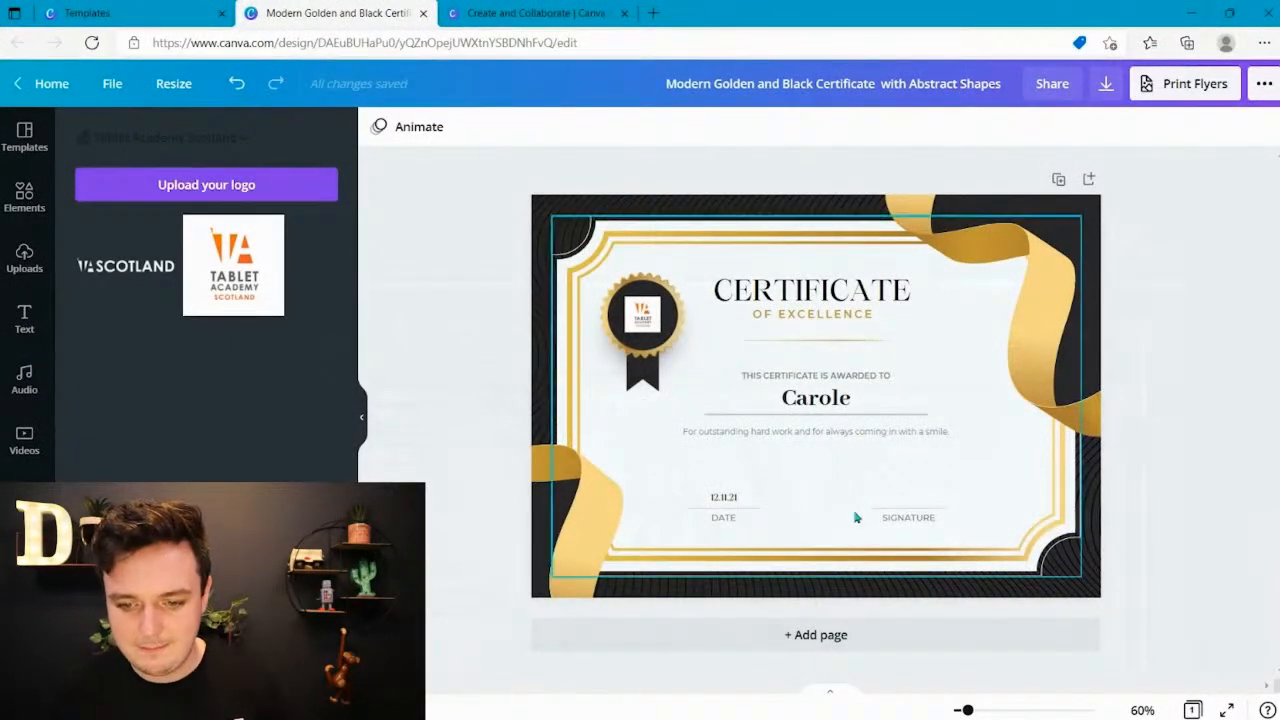
{"action": "key", "text": "ctrl+v"}
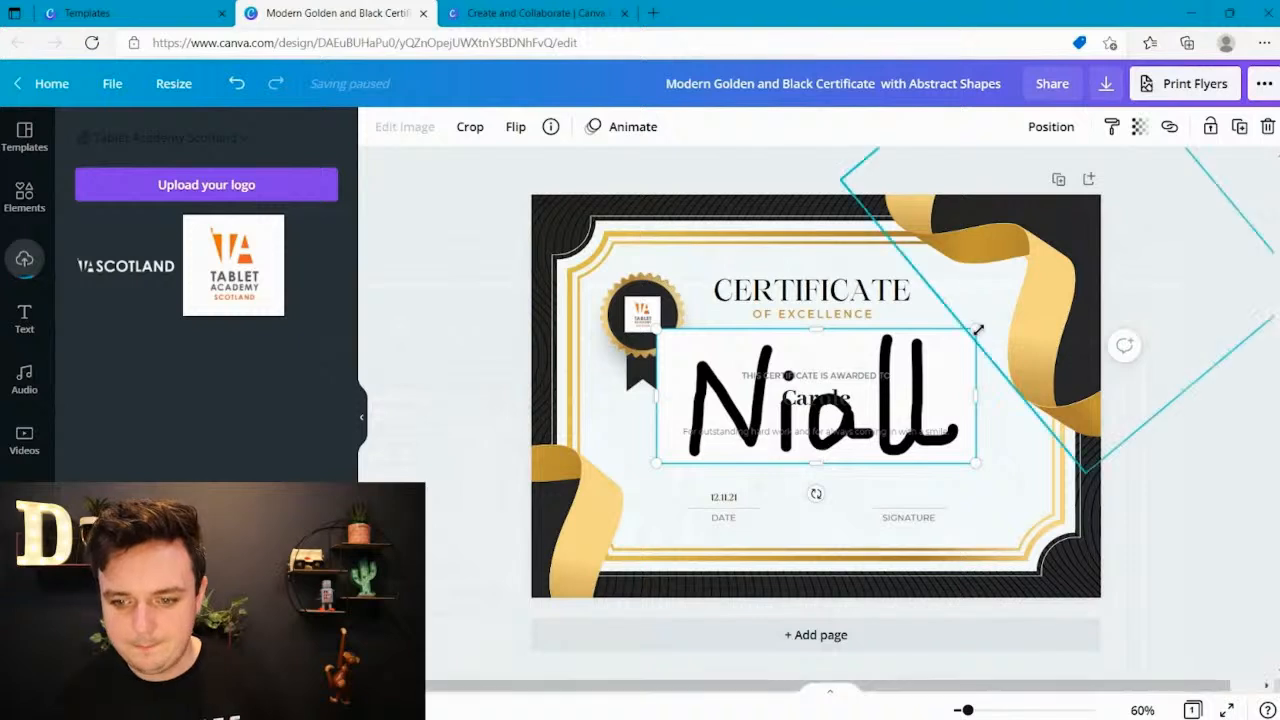
{"action": "mouse_move", "coordinate": [969, 334]}
{"action": "left_mouse_down"}
{"action": "mouse_move", "coordinate": [806, 437]}
{"action": "mouse_move", "coordinate": [928, 490]}
{"action": "left_mouse_up"}
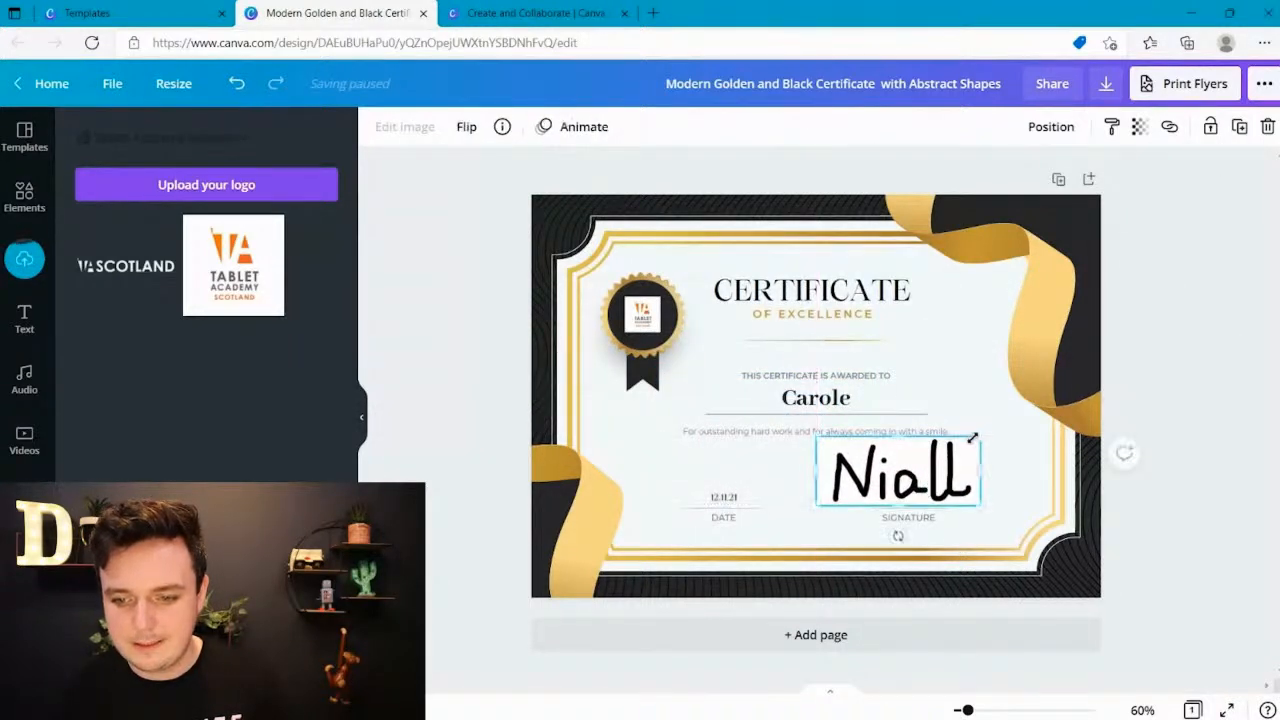
{"action": "mouse_move", "coordinate": [980, 436]}
{"action": "left_mouse_down"}
{"action": "mouse_move", "coordinate": [897, 492]}
{"action": "mouse_move", "coordinate": [912, 489]}
{"action": "left_mouse_up"}
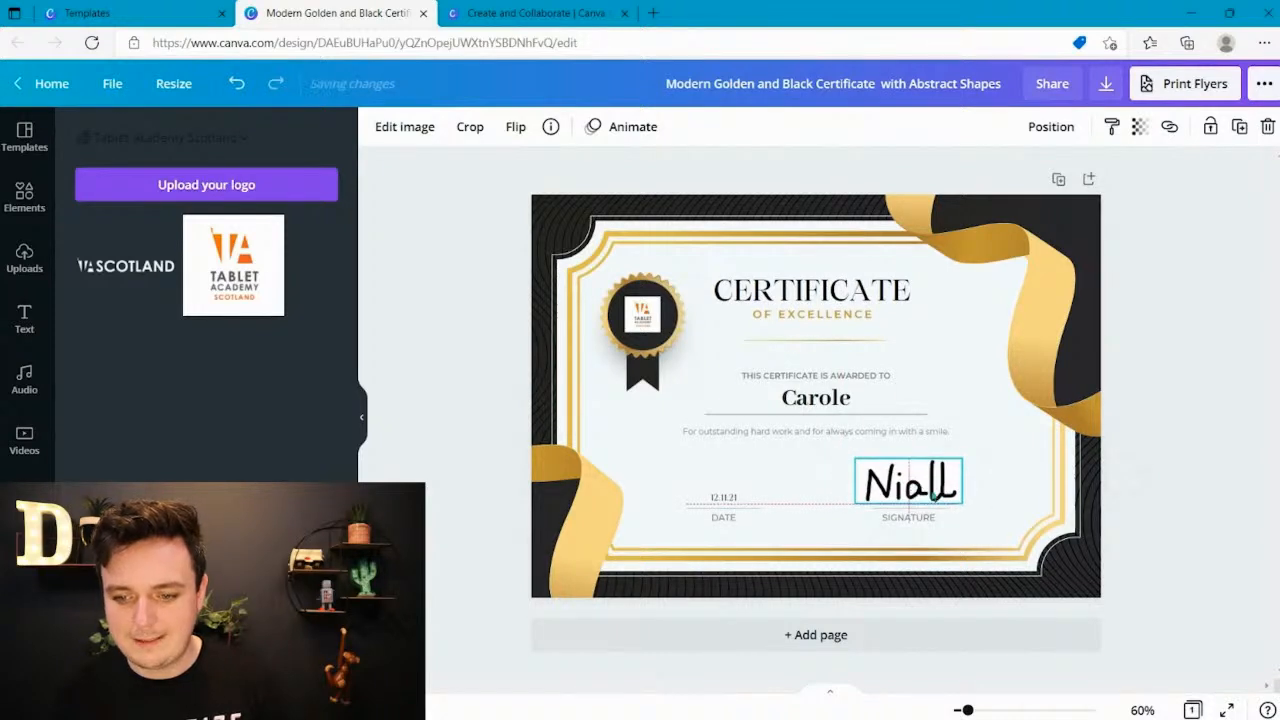
{"action": "left_click", "coordinate": [1124, 476]}
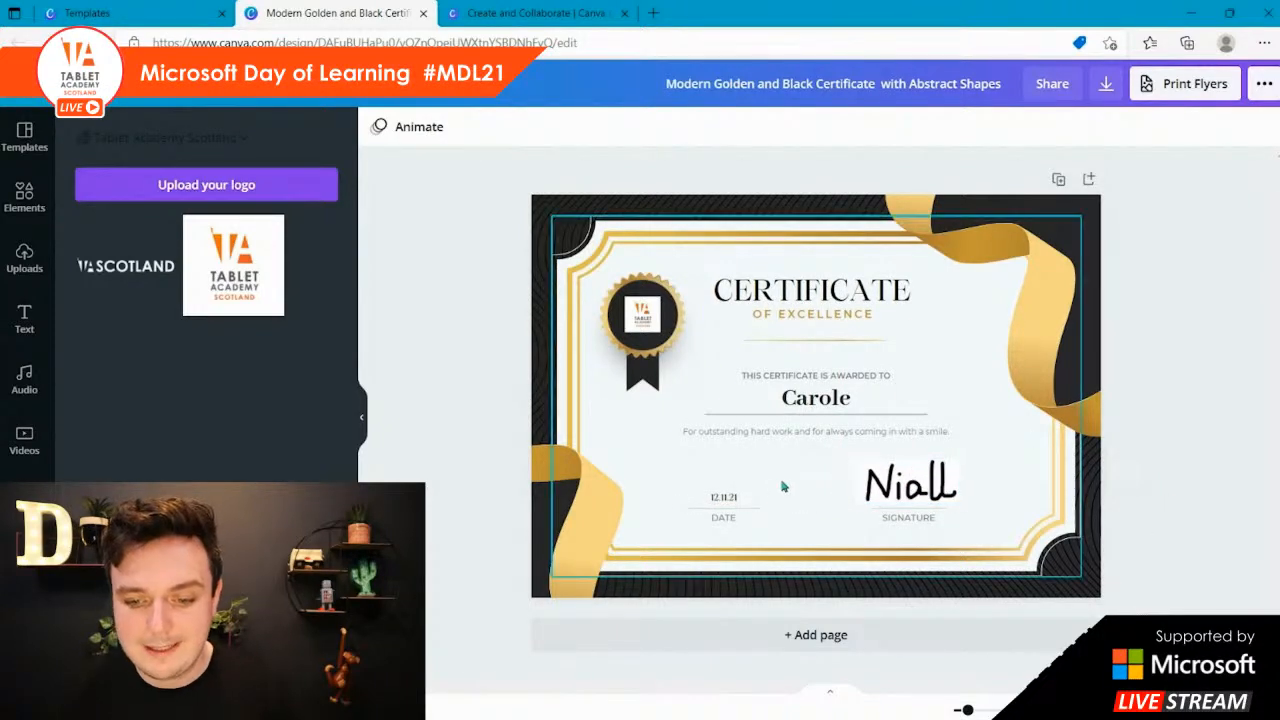
- Enlarge the date text above the DATE label to font size 22.2
{"action": "left_click", "coordinate": [735, 499]}
{"action": "left_click_drag", "start_coordinate": [687, 492], "coordinate": [764, 491]}
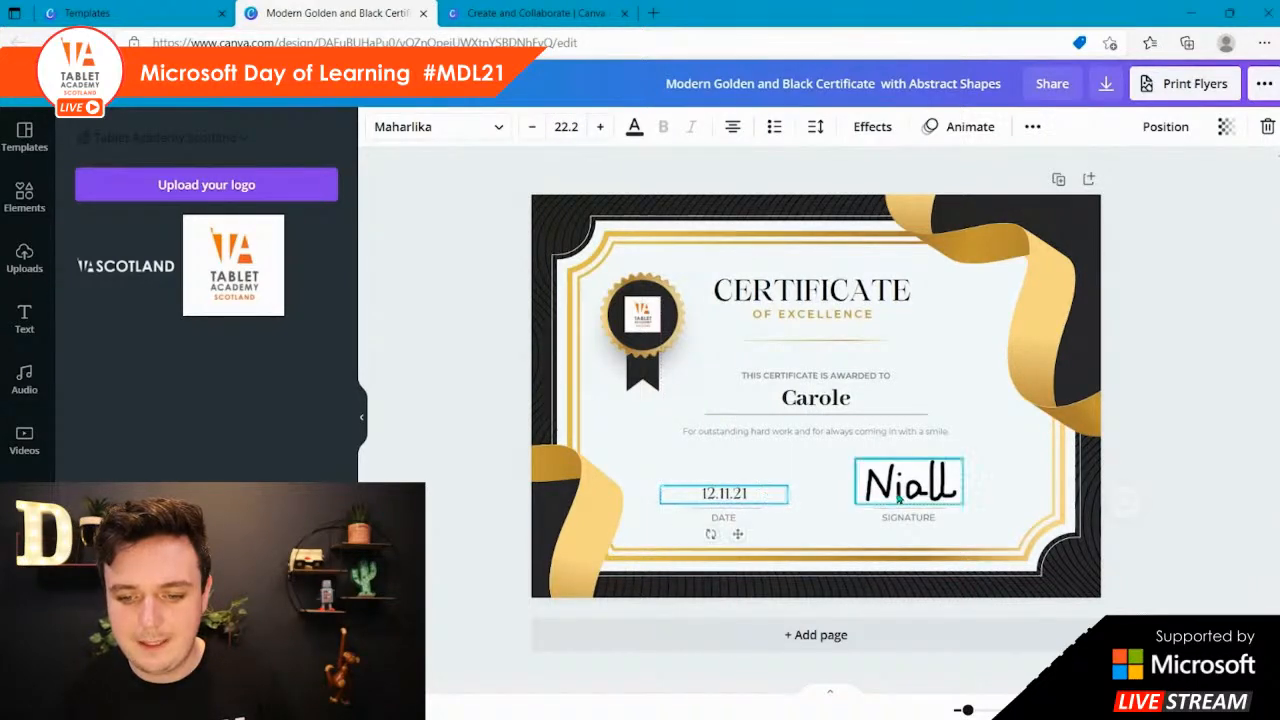
- Set the font size of the award description below the recipient's name to 16
{"action": "left_click", "coordinate": [868, 436]}
{"action": "left_click", "coordinate": [952, 433]}
{"action": "key", "text": "ctrl+a"}
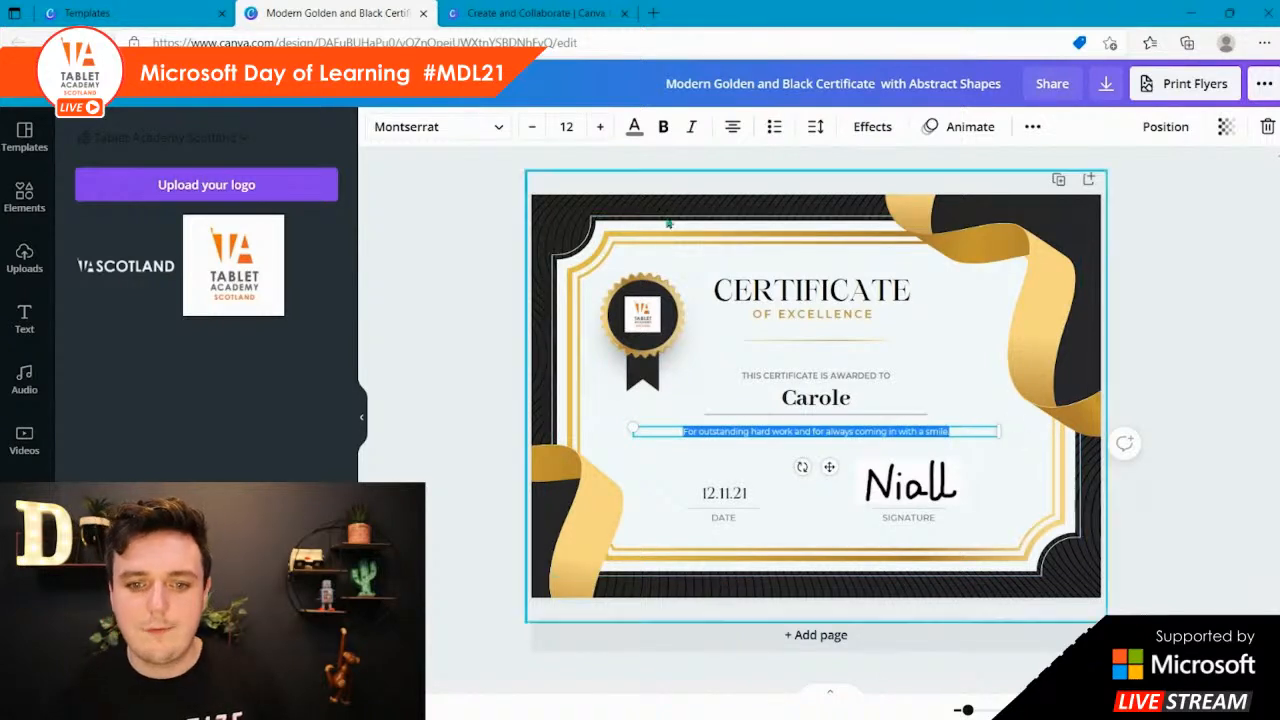
{"action": "left_click", "coordinate": [603, 127]}
{"action": "left_click", "coordinate": [603, 127]}
{"action": "left_click", "coordinate": [603, 127]}
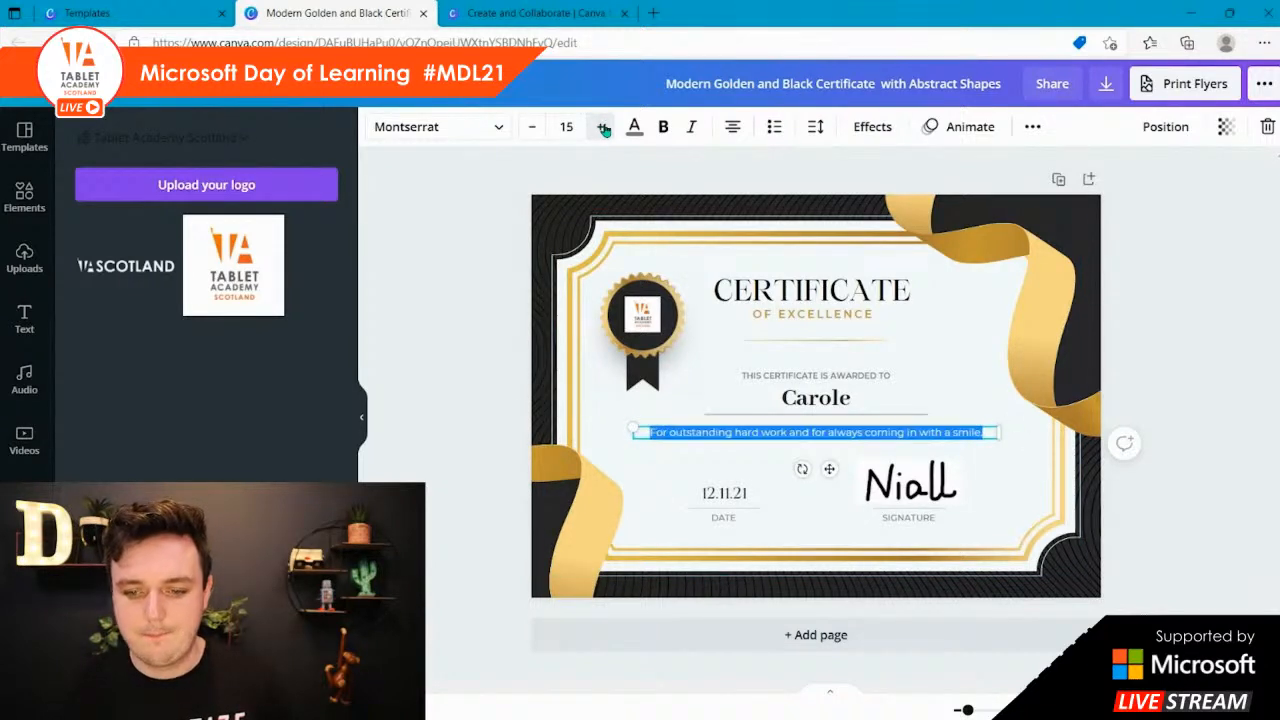
{"action": "left_click", "coordinate": [603, 127]}
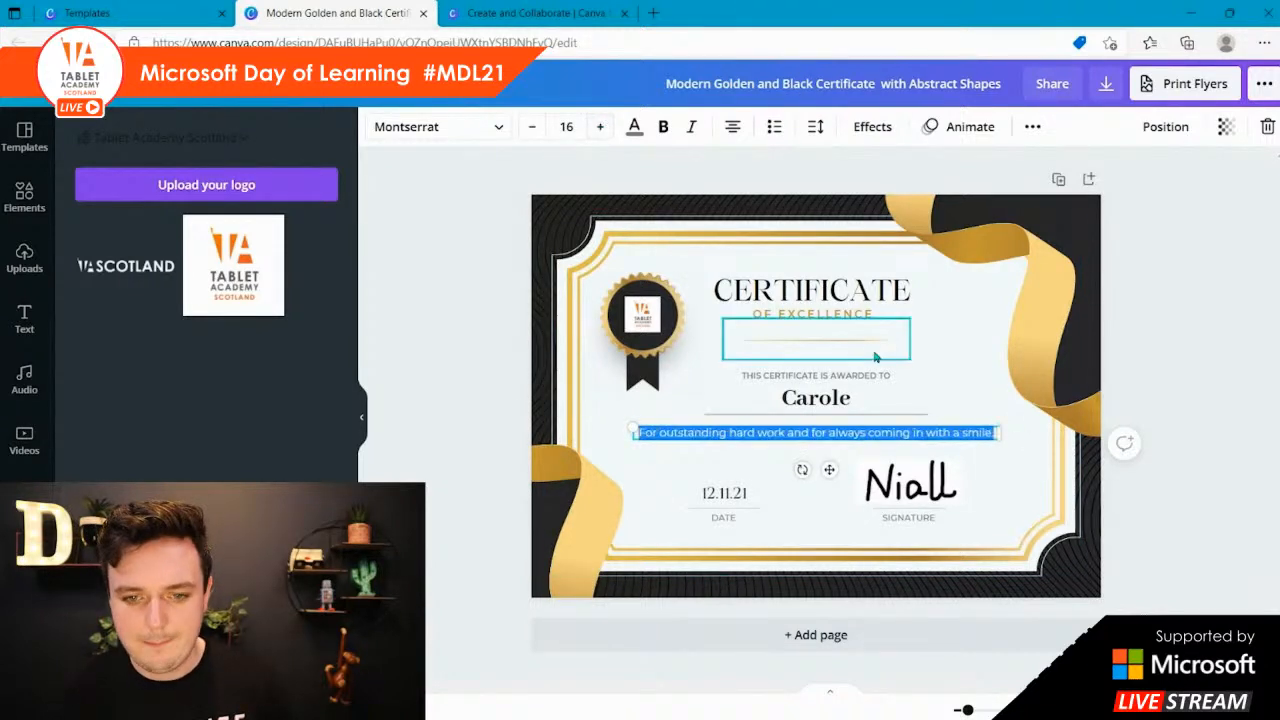
- Break the award description onto a second line before "always coming in with a smile." and enlarge the whole text by two more sizes
{"action": "left_click", "coordinate": [836, 432]}
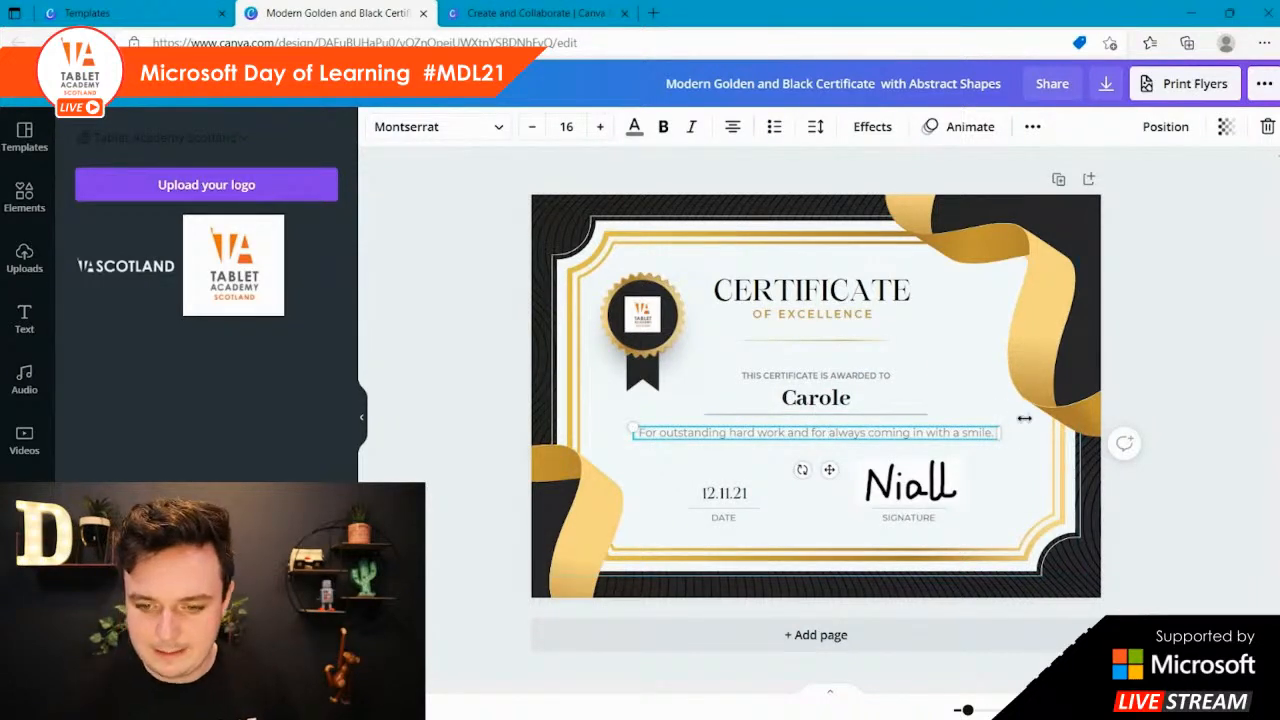
{"action": "key", "text": "Return"}
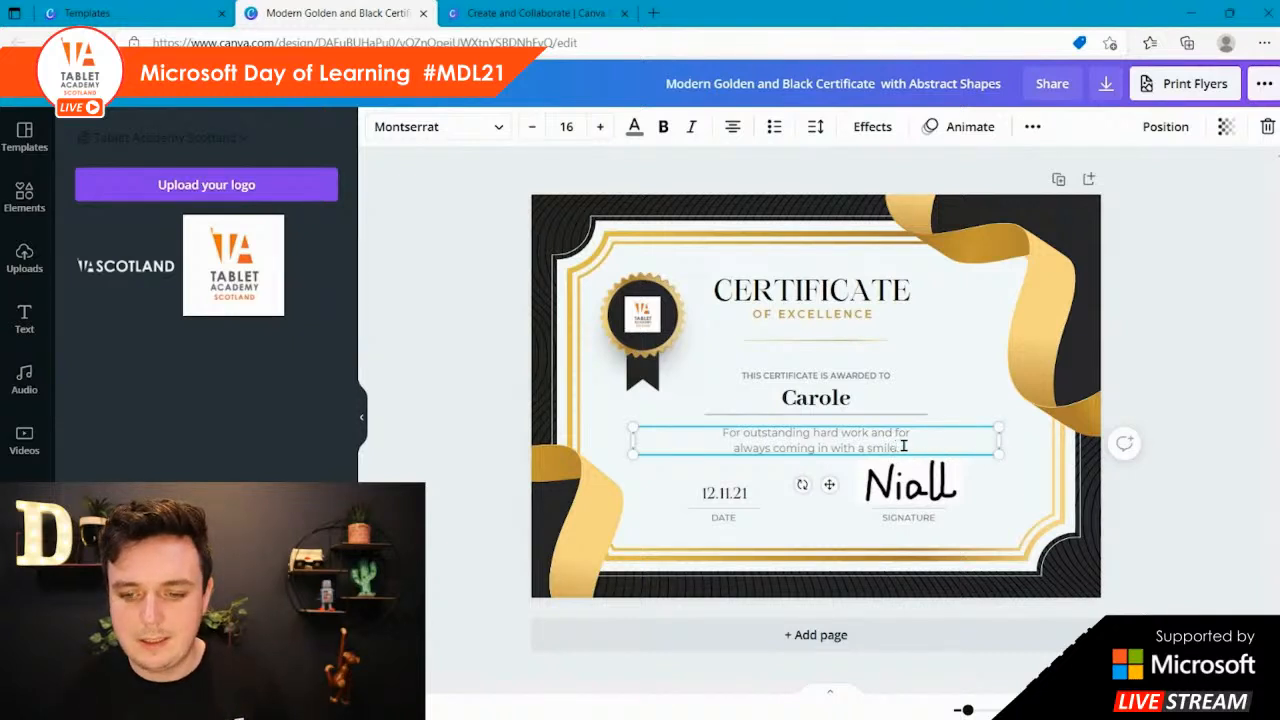
{"action": "left_click_drag", "start_coordinate": [903, 445], "coordinate": [697, 437]}
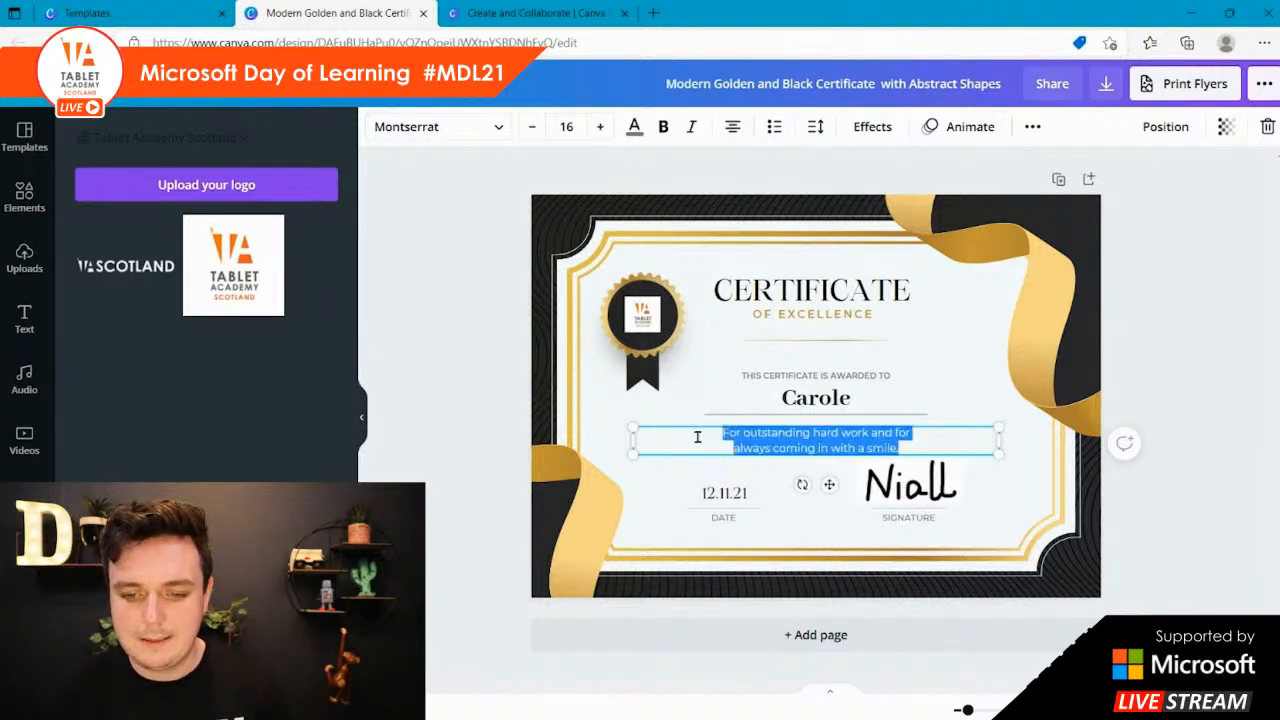
{"action": "left_click", "coordinate": [601, 127]}
{"action": "left_click", "coordinate": [601, 127]}
{"action": "left_click", "coordinate": [1217, 540]}
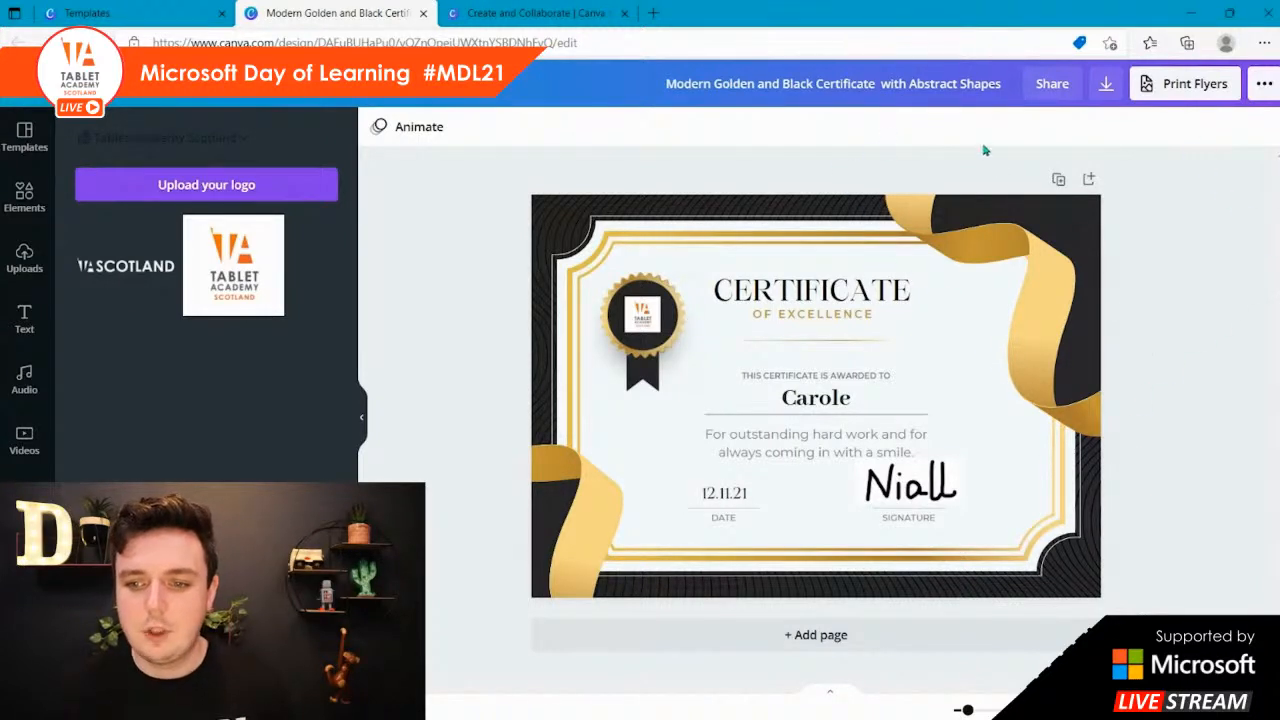
- Duplicate the certificate page and replace the recipient's name on the copy with the second recipient's first name
{"action": "left_click", "coordinate": [1058, 182]}
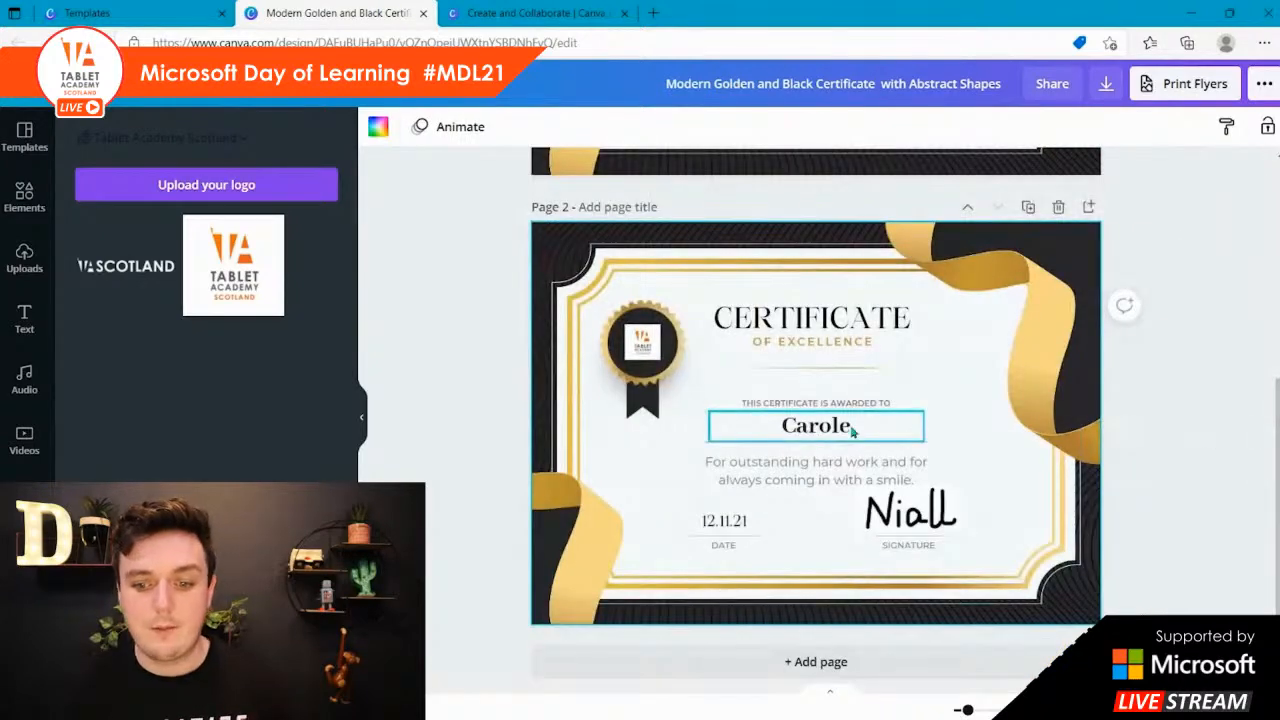
{"action": "left_click", "coordinate": [858, 429]}
{"action": "double_click", "coordinate": [859, 428]}
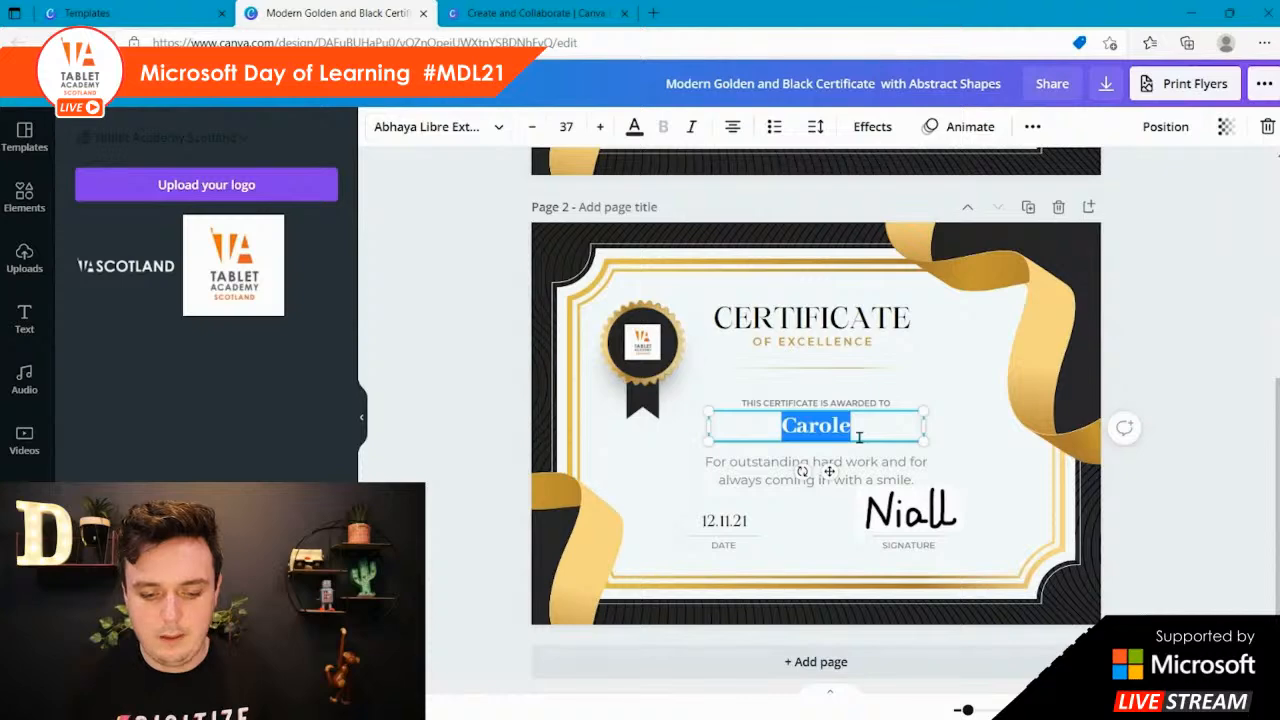
{"action": "type", "text": "Dan"}
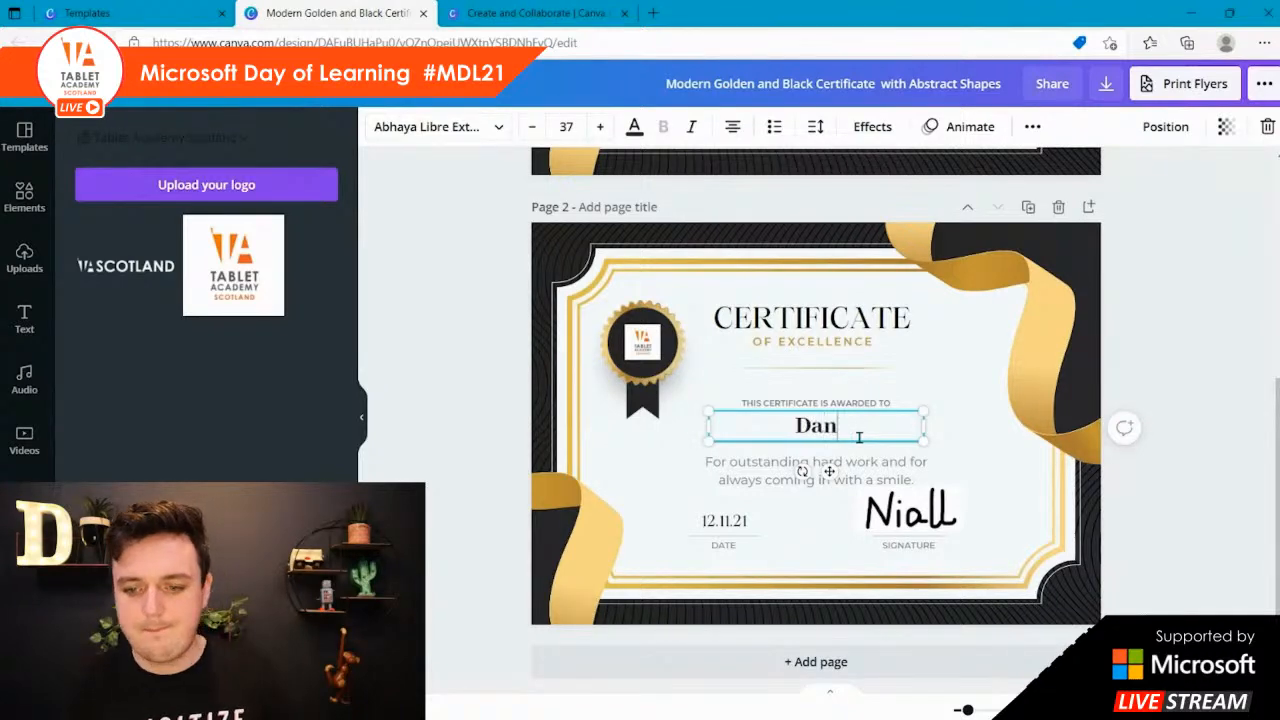
{"action": "left_click", "coordinate": [1177, 603]}
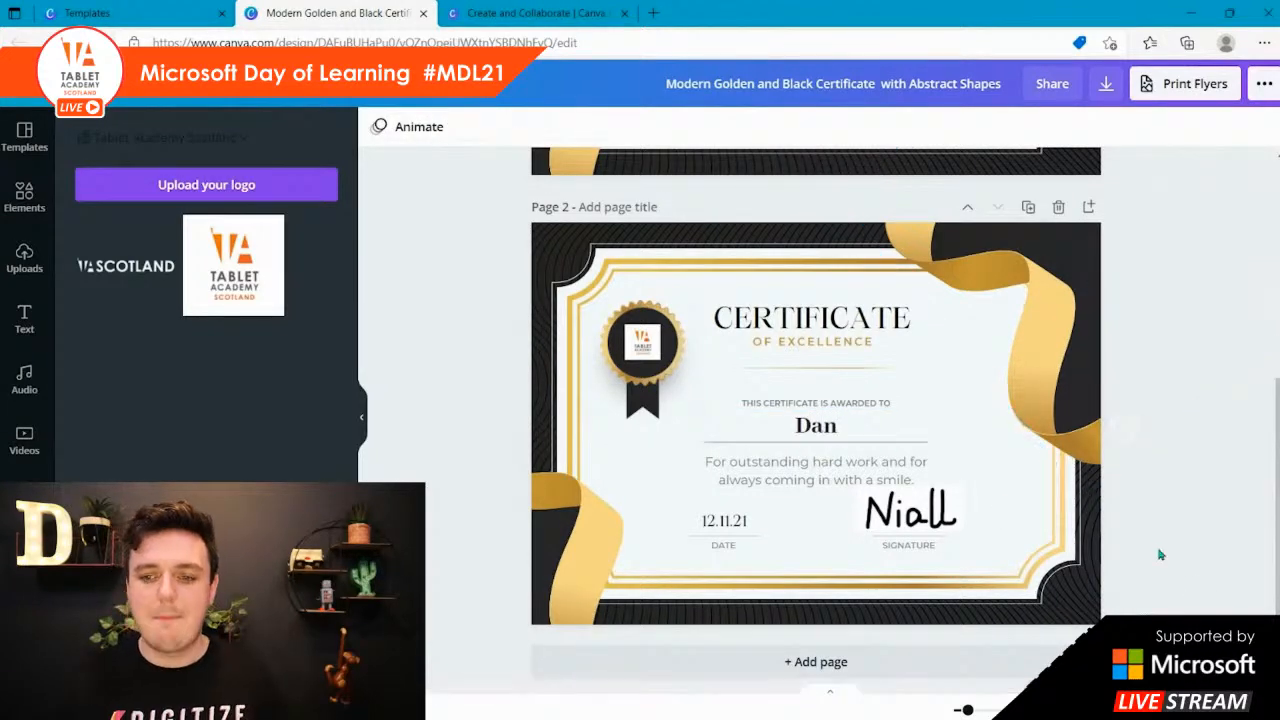
- Duplicate page 2 and replace the recipient's name on page 3 with the third recipient's first name
{"action": "left_click", "coordinate": [1028, 210]}
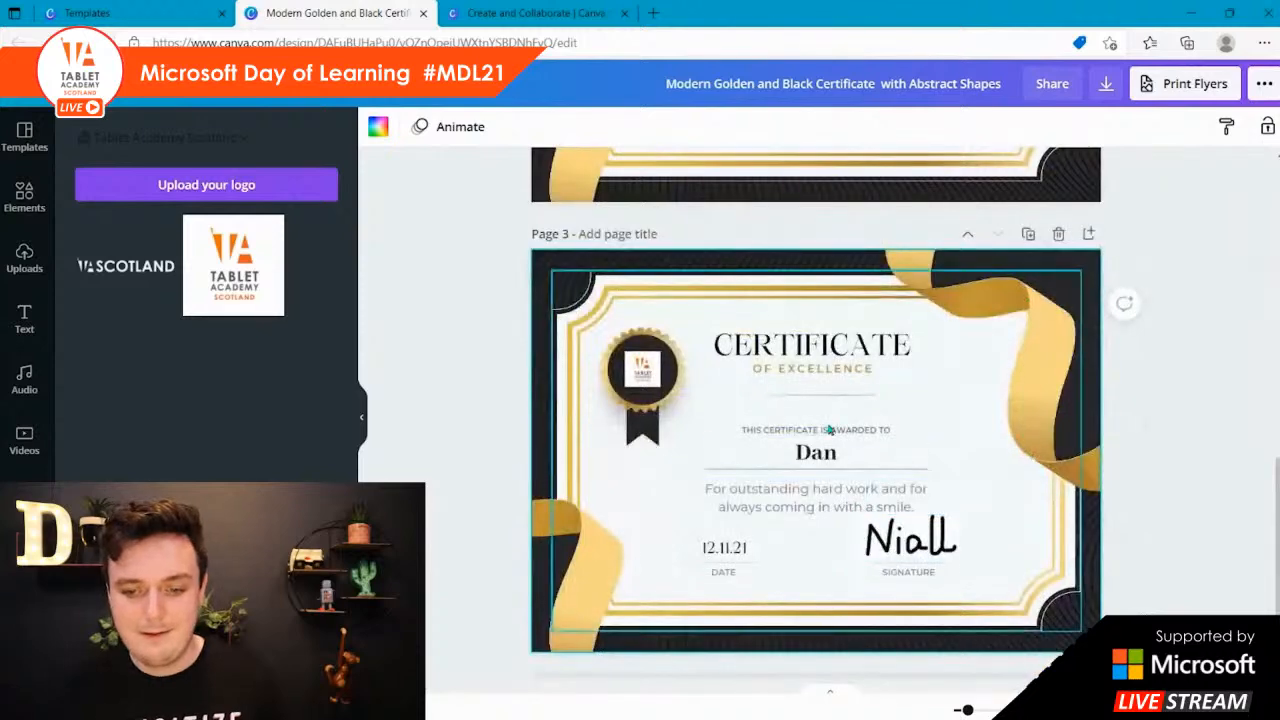
{"action": "left_click", "coordinate": [810, 450]}
{"action": "double_click", "coordinate": [850, 457]}
{"action": "key", "text": "BackSpace"}
{"action": "type", "text": "Amy"}
{"action": "left_click", "coordinate": [1214, 516]}
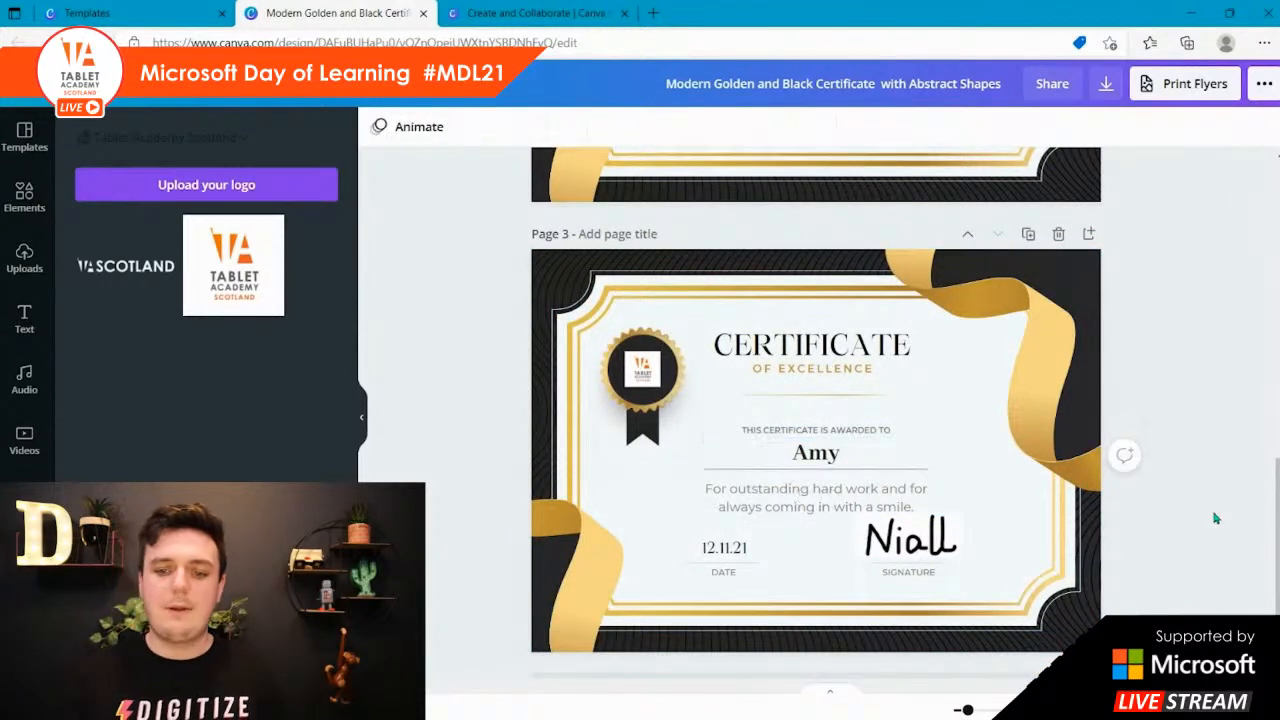
- Set up the certificate download as a PNG file at size multiplier 2
{"action": "scroll", "coordinate": [1196, 492], "scroll_direction": "up", "scroll_amount": 5}
{"action": "scroll", "coordinate": [1190, 480], "scroll_direction": "up", "scroll_amount": 2}
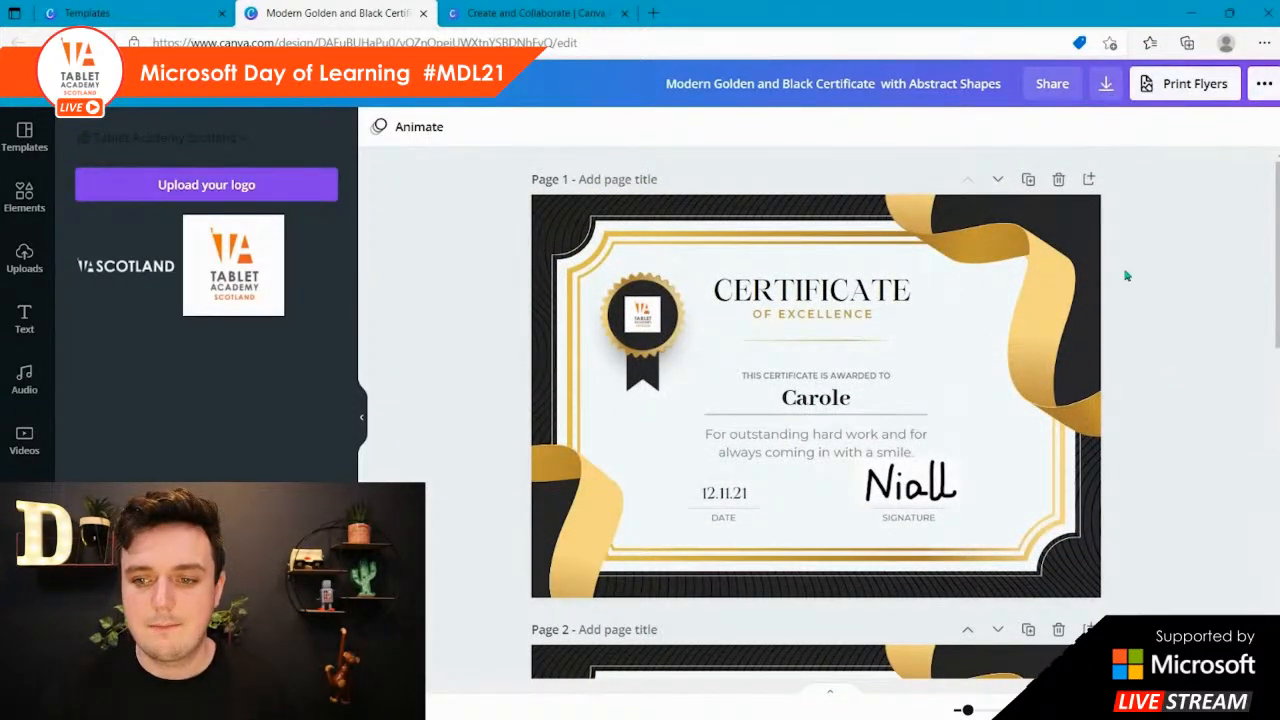
{"action": "left_click", "coordinate": [1106, 84]}
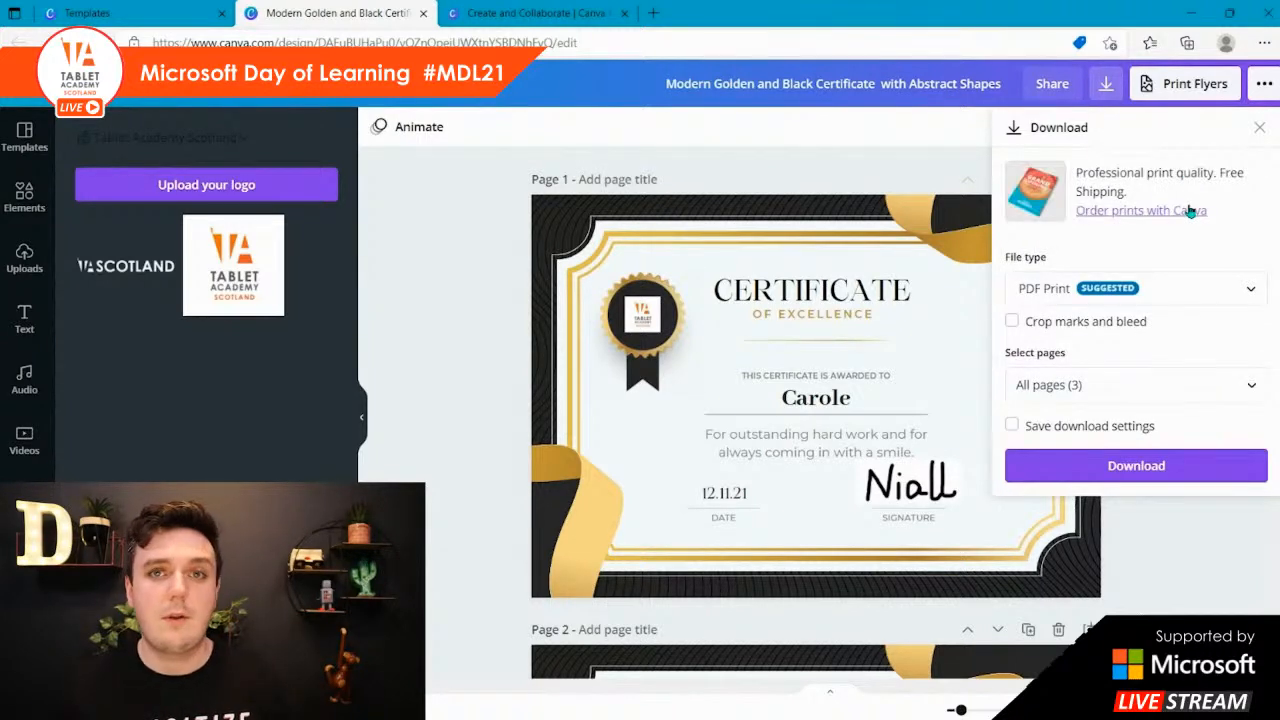
{"action": "left_click", "coordinate": [1216, 297]}
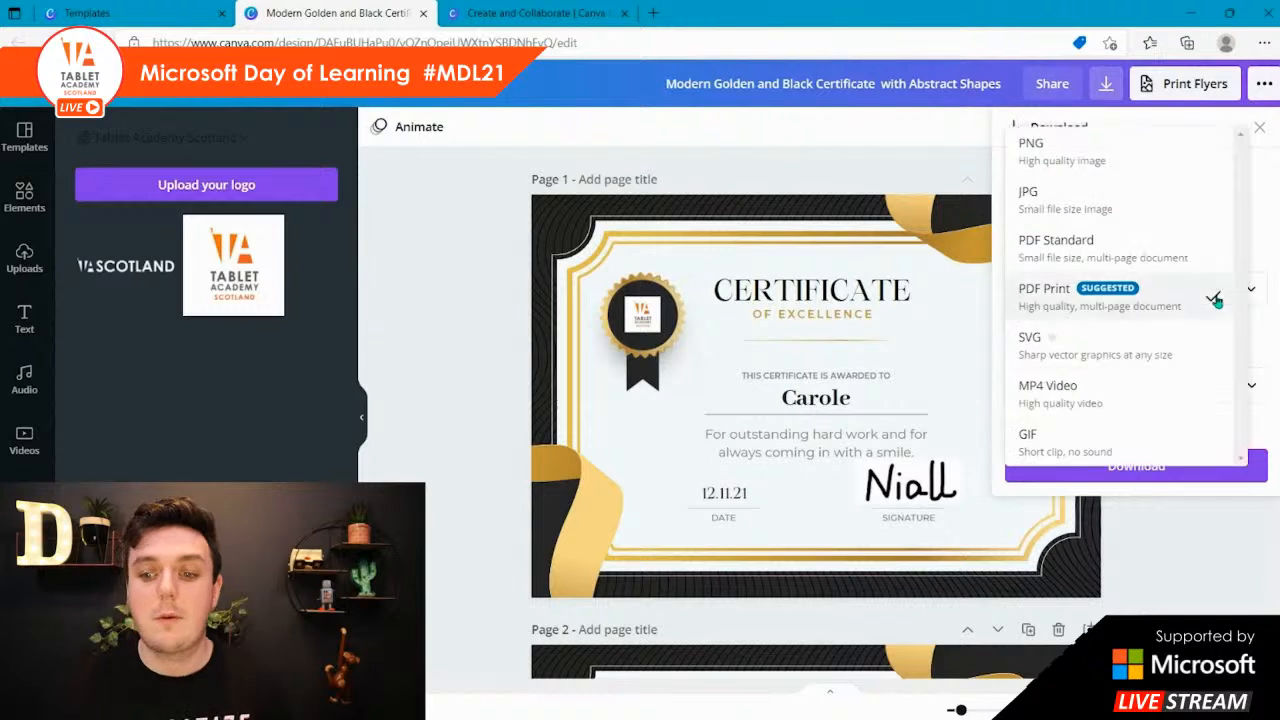
{"action": "left_click", "coordinate": [1139, 158]}
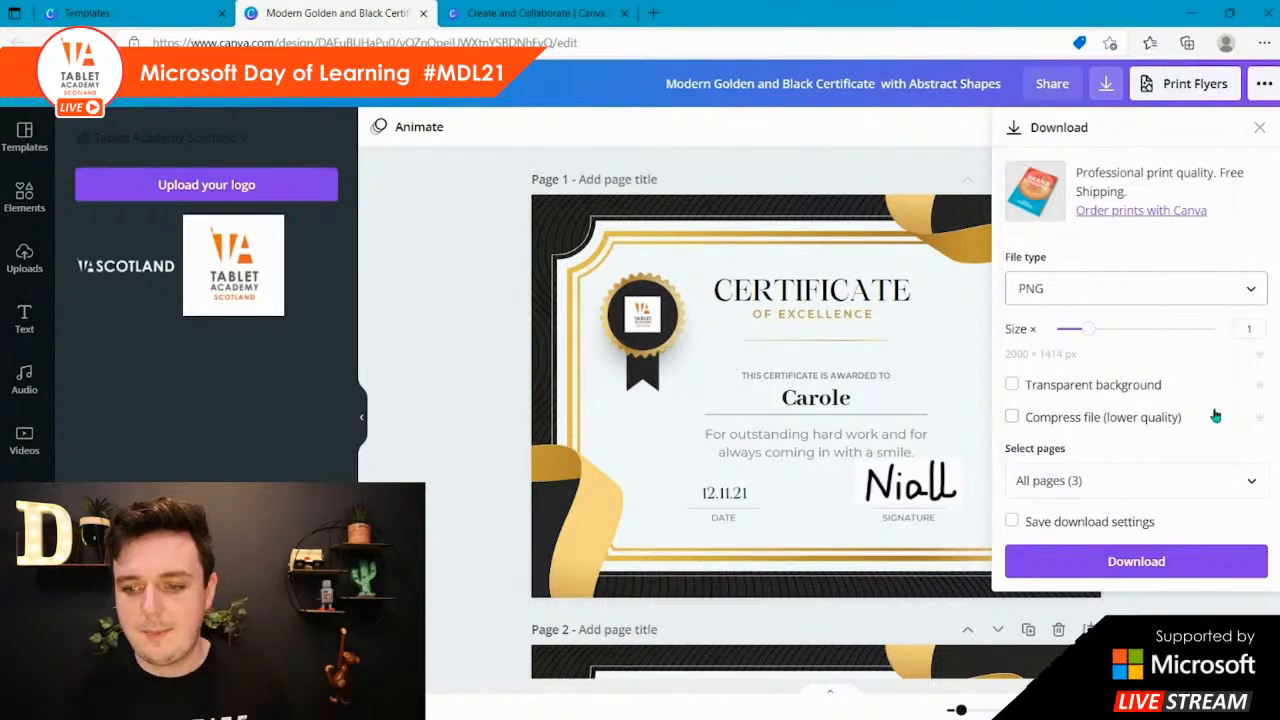
{"action": "left_click_drag", "start_coordinate": [1090, 330], "coordinate": [1221, 332]}
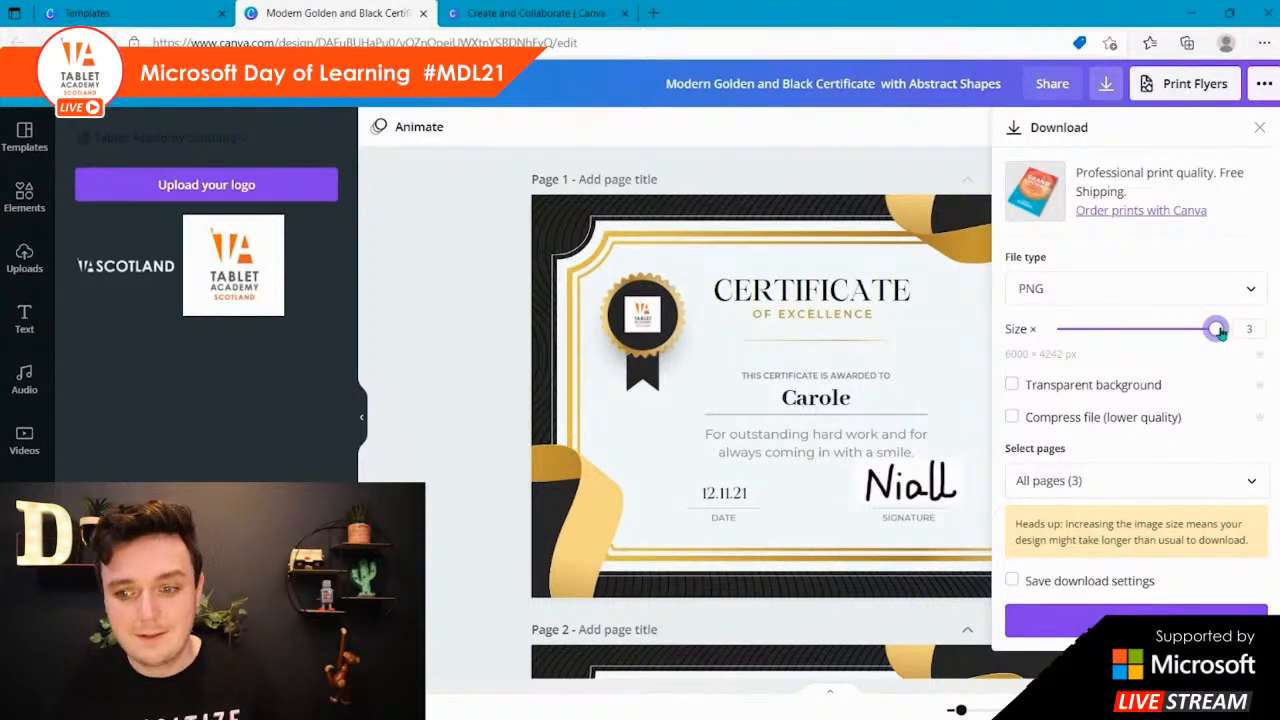
{"action": "left_click_drag", "start_coordinate": [1220, 333], "coordinate": [1145, 343]}
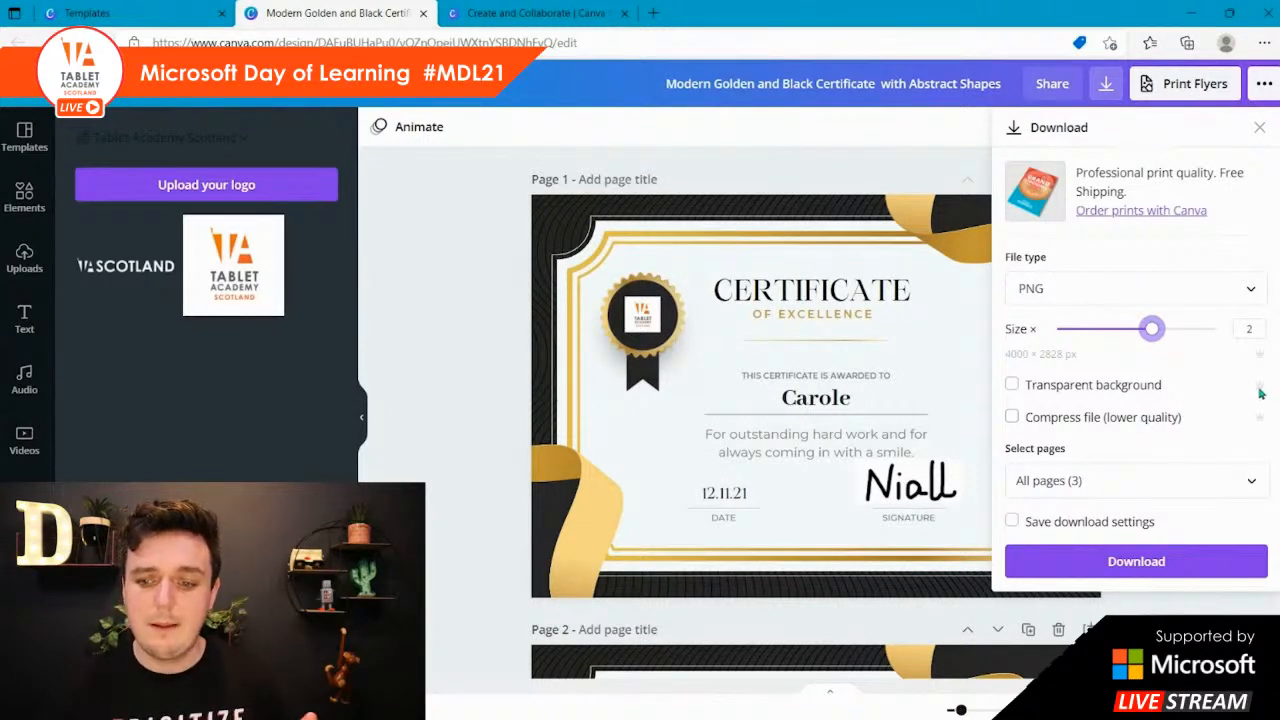
- Restrict the download to Page 1 only, download the certificate and dismiss the sharing prompt
{"action": "left_click", "coordinate": [1234, 484]}
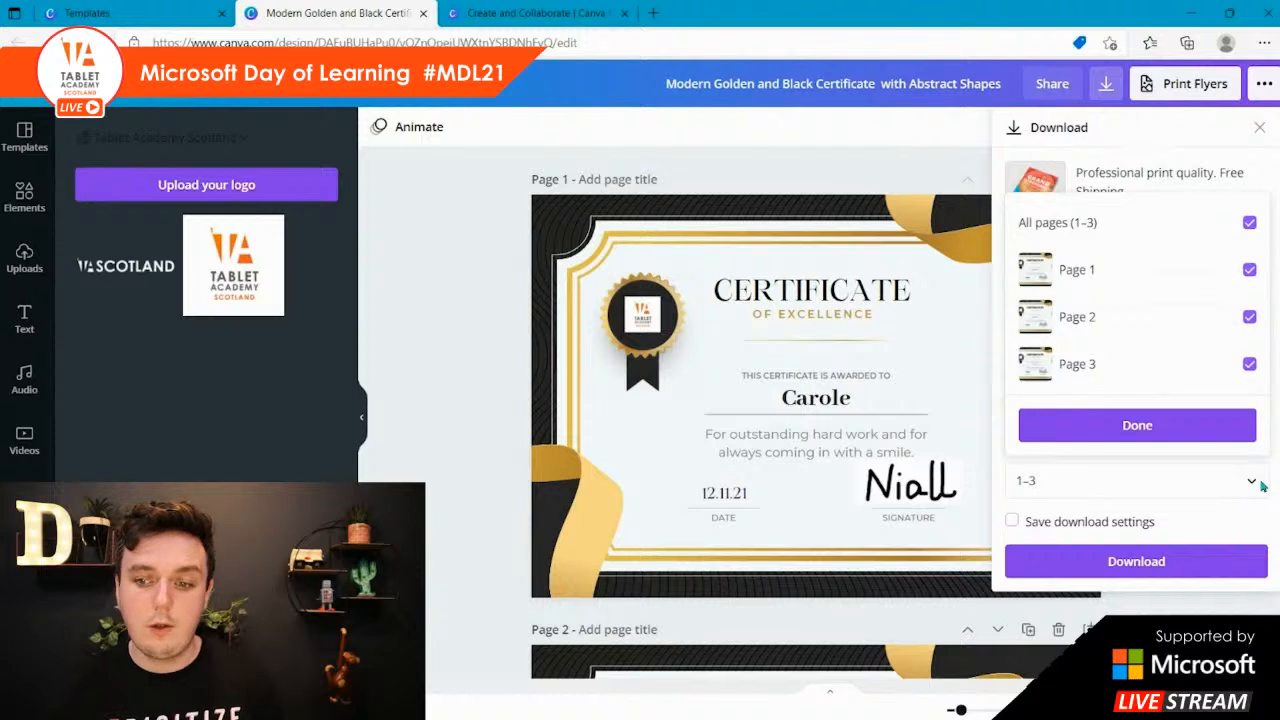
{"action": "left_click", "coordinate": [1249, 224]}
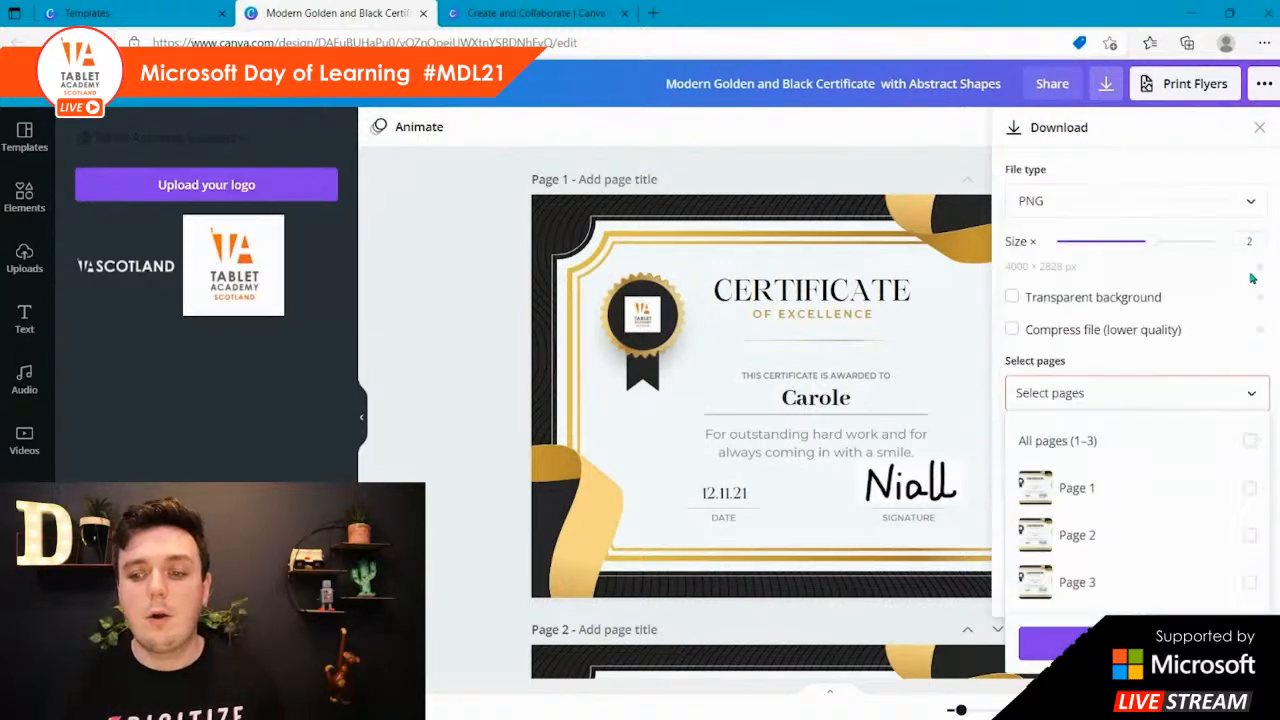
{"action": "left_click", "coordinate": [1248, 489]}
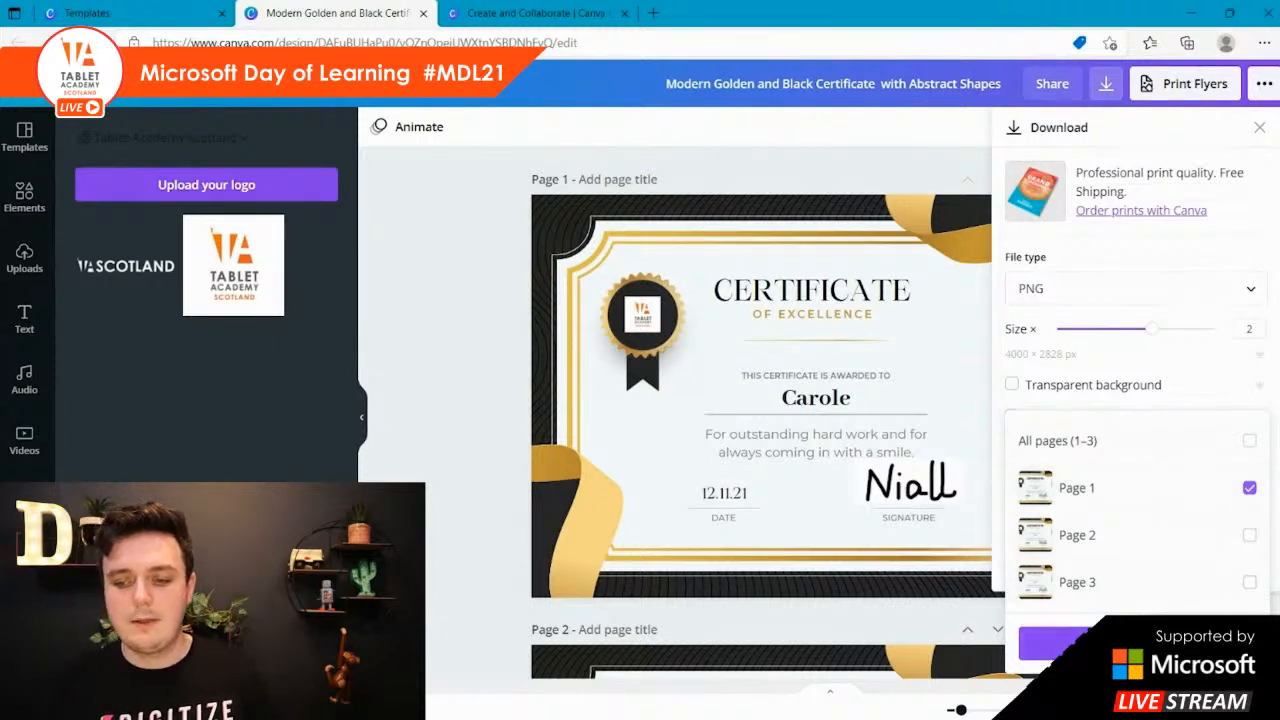
{"action": "left_click", "coordinate": [1198, 643]}
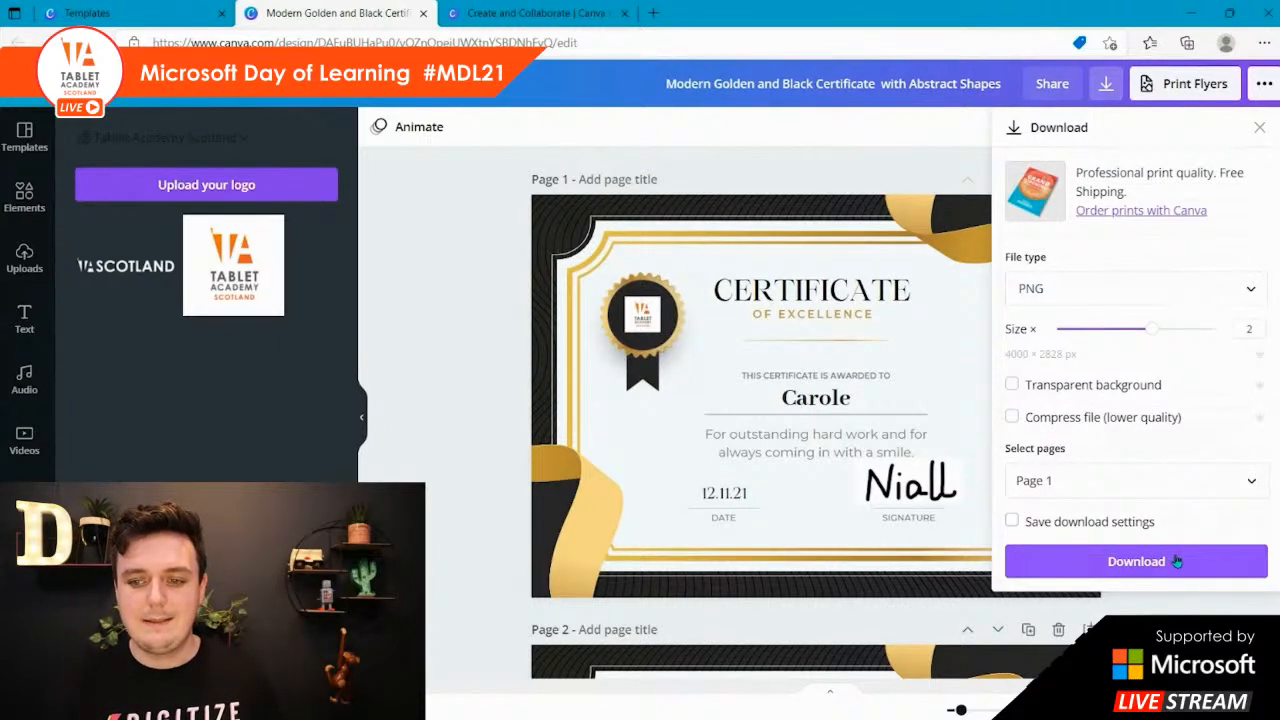
{"action": "left_click", "coordinate": [1177, 561]}
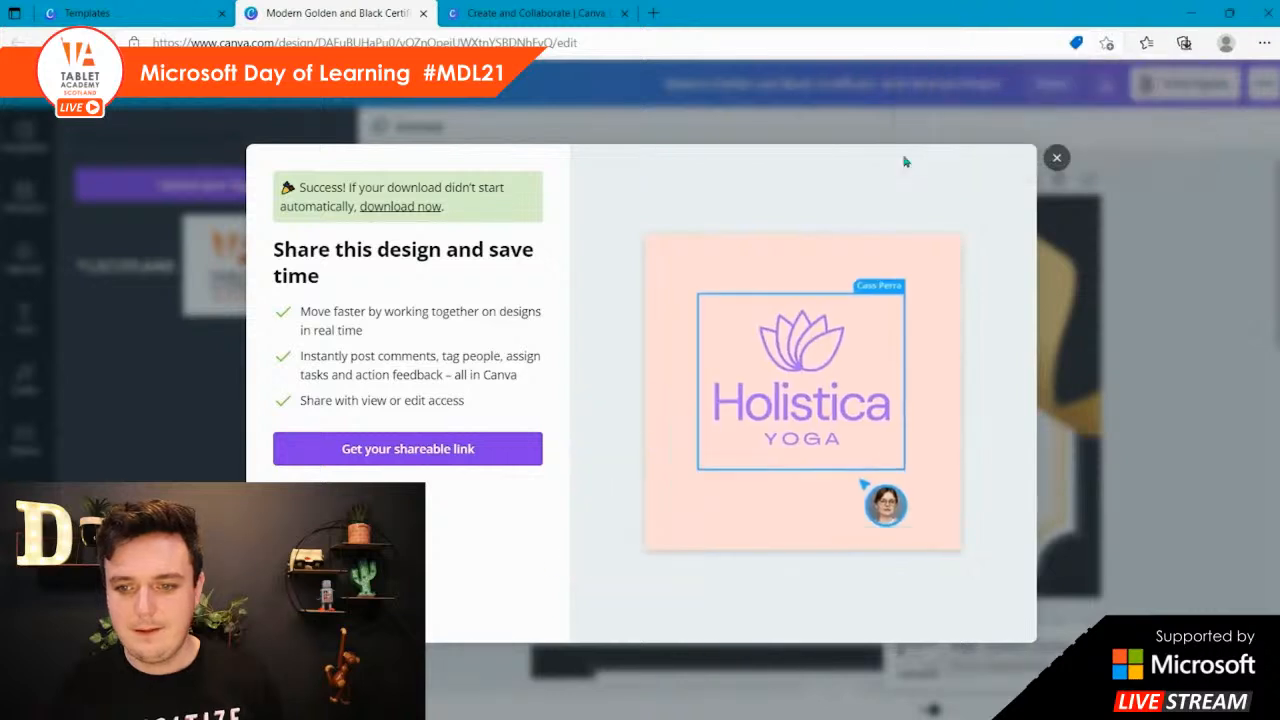
{"action": "left_click", "coordinate": [1056, 157]}
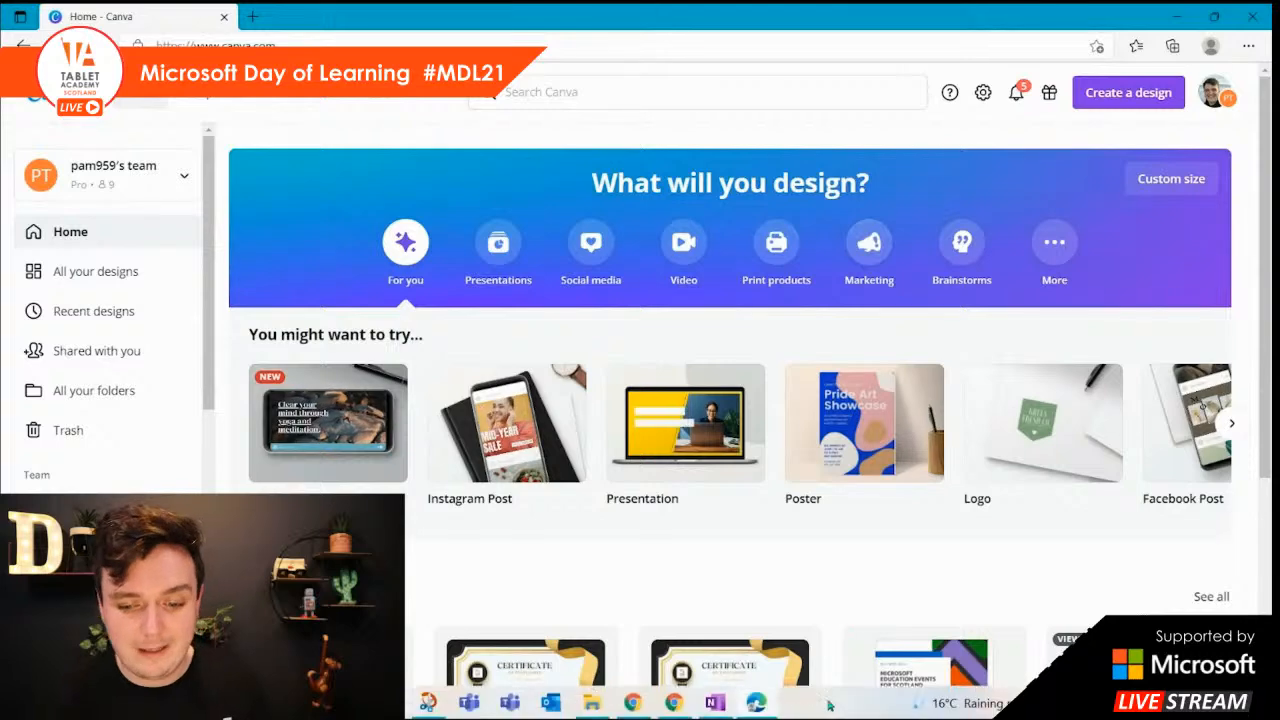
- Switch to OneNote and title the untitled page of badges "Badges I've earned"
{"action": "left_click", "coordinate": [714, 707]}
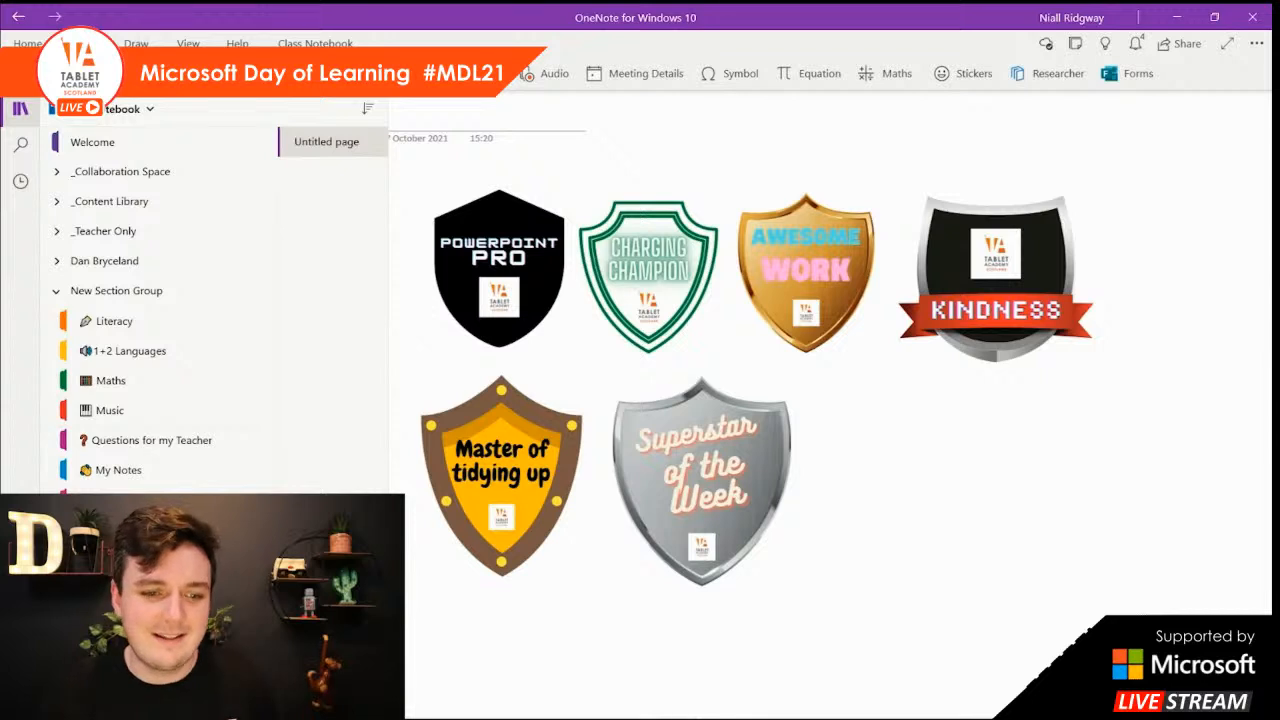
{"action": "left_click", "coordinate": [427, 112]}
{"action": "type", "text": "Bad"}
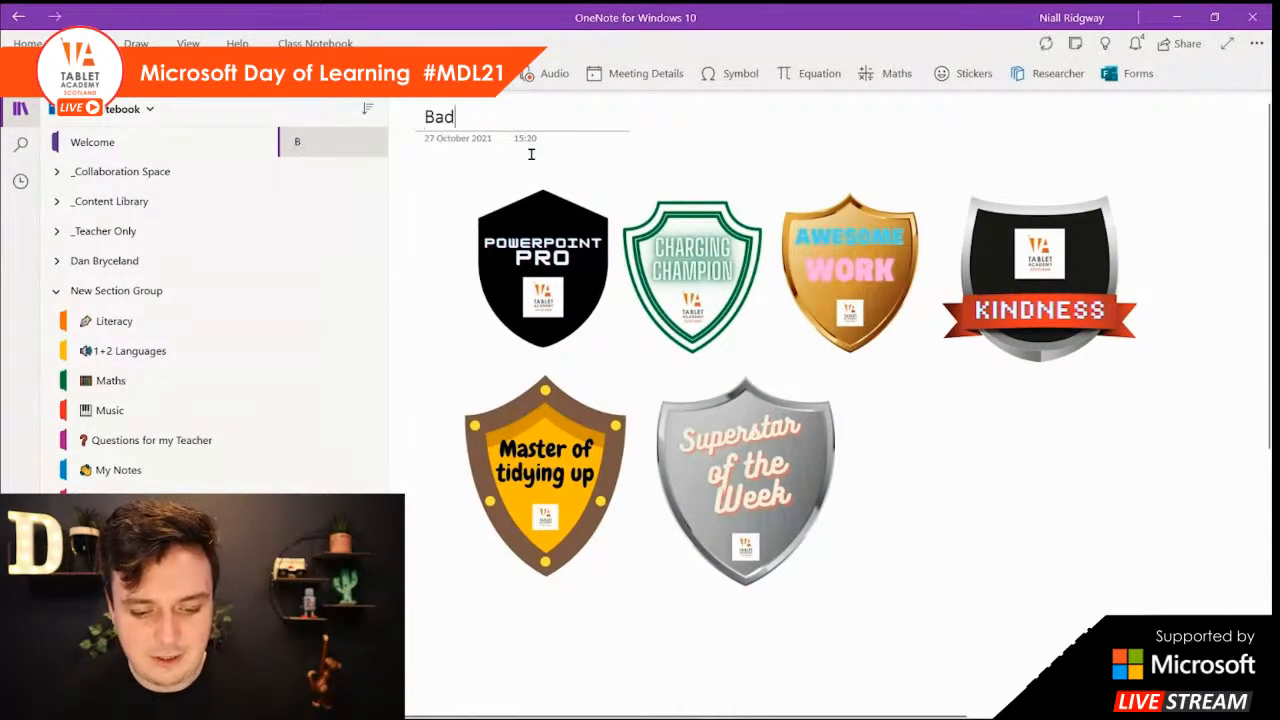
{"action": "type", "text": "ges I've earned"}
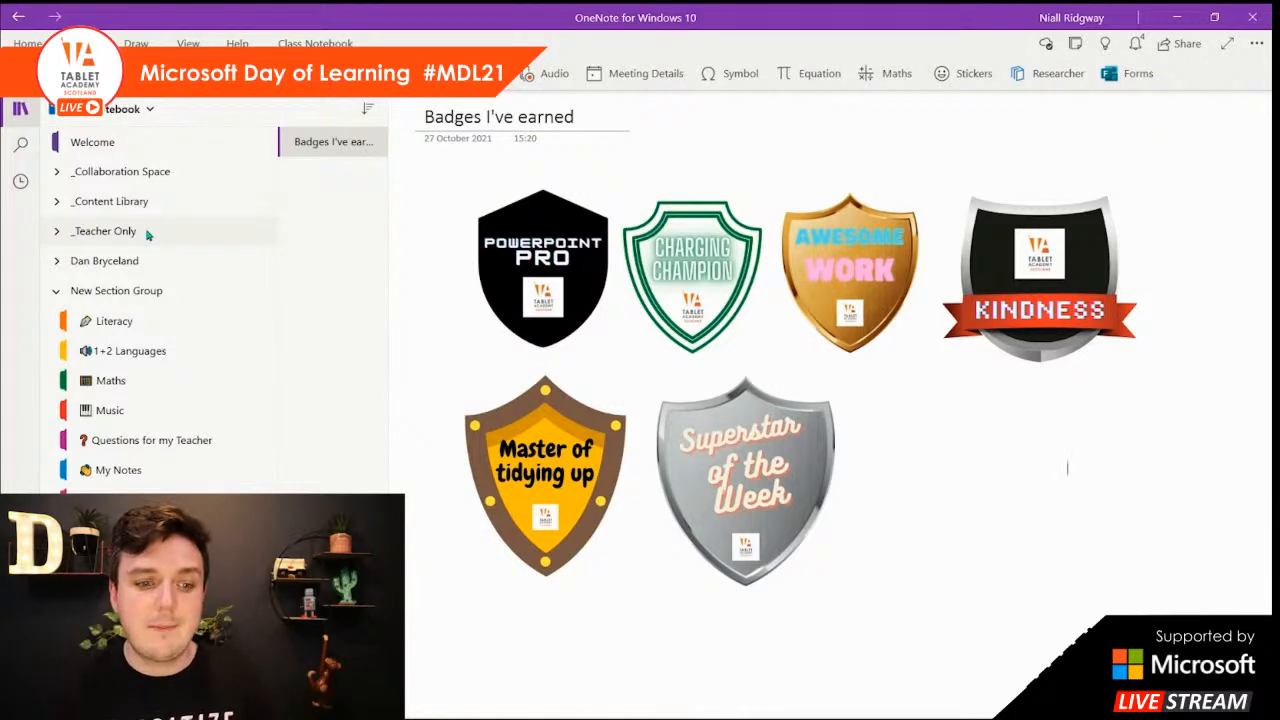
- Copy the Superstar of the Week badge onto the Goldilocks and the Three Bears page, shrink it and place it beside the story text
{"action": "left_click", "coordinate": [702, 469]}
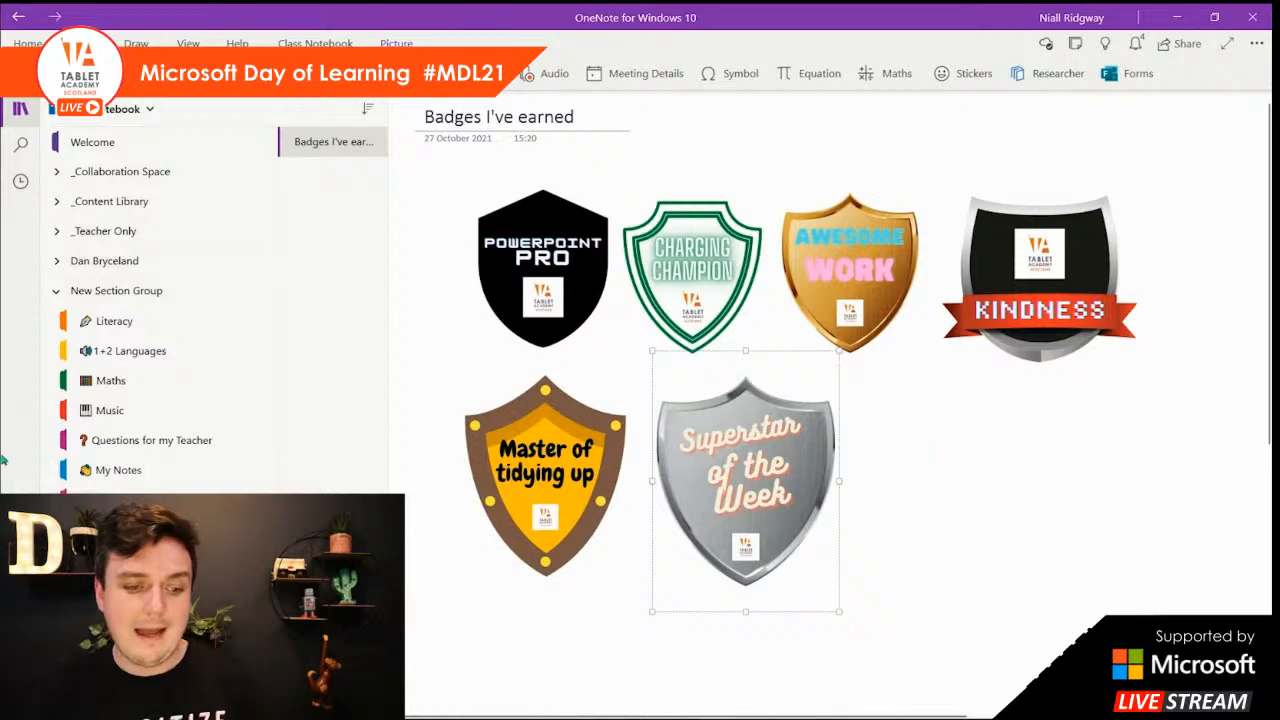
{"action": "left_click", "coordinate": [120, 500]}
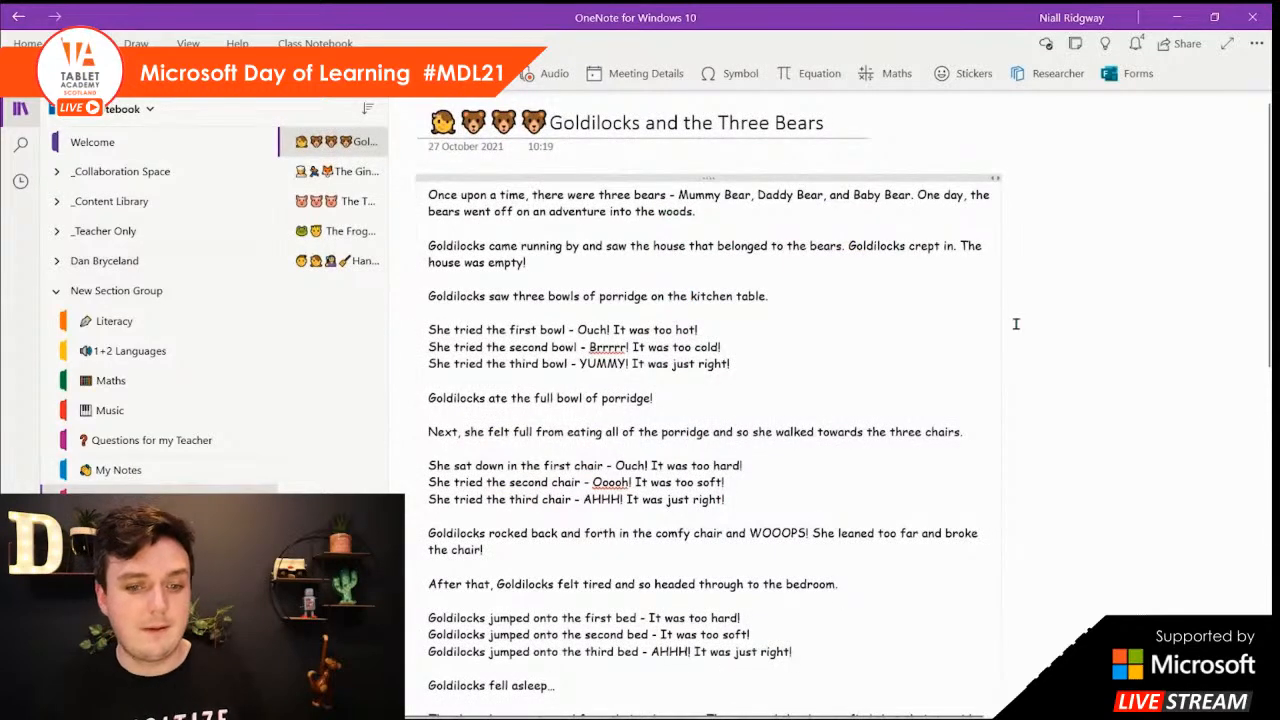
{"action": "key", "text": "ctrl+v"}
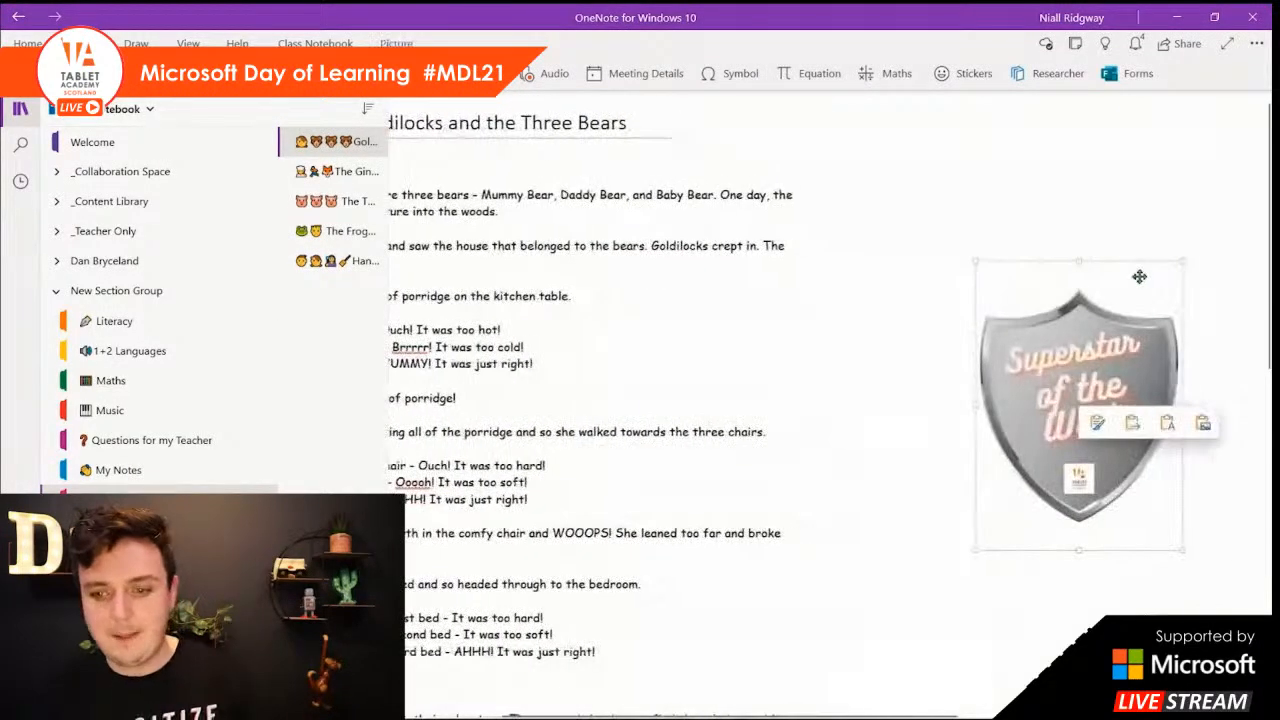
{"action": "left_click_drag", "start_coordinate": [1174, 266], "coordinate": [1086, 380]}
{"action": "left_click_drag", "start_coordinate": [1042, 448], "coordinate": [869, 328]}
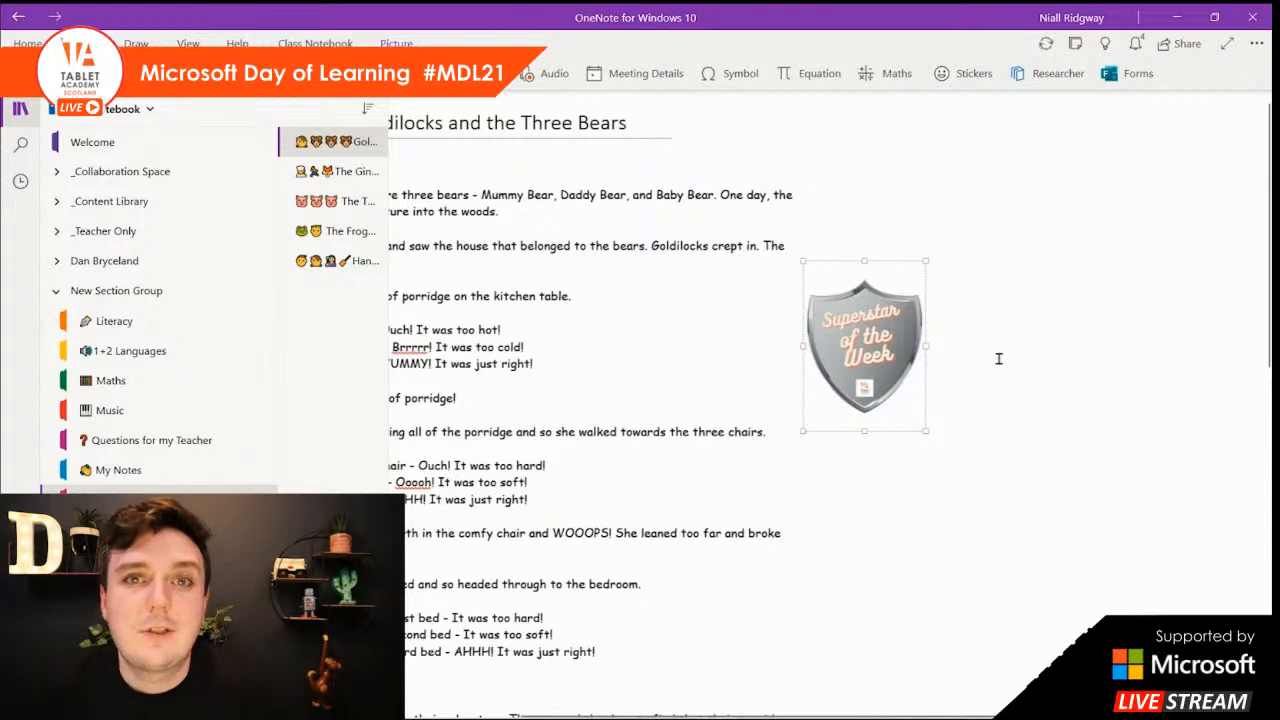
- Copy the shrunken Superstar of the Week badge back onto the "Badges I've earned" page, and delete that pasted copy
{"action": "left_click", "coordinate": [995, 295]}
{"action": "left_click", "coordinate": [905, 344]}
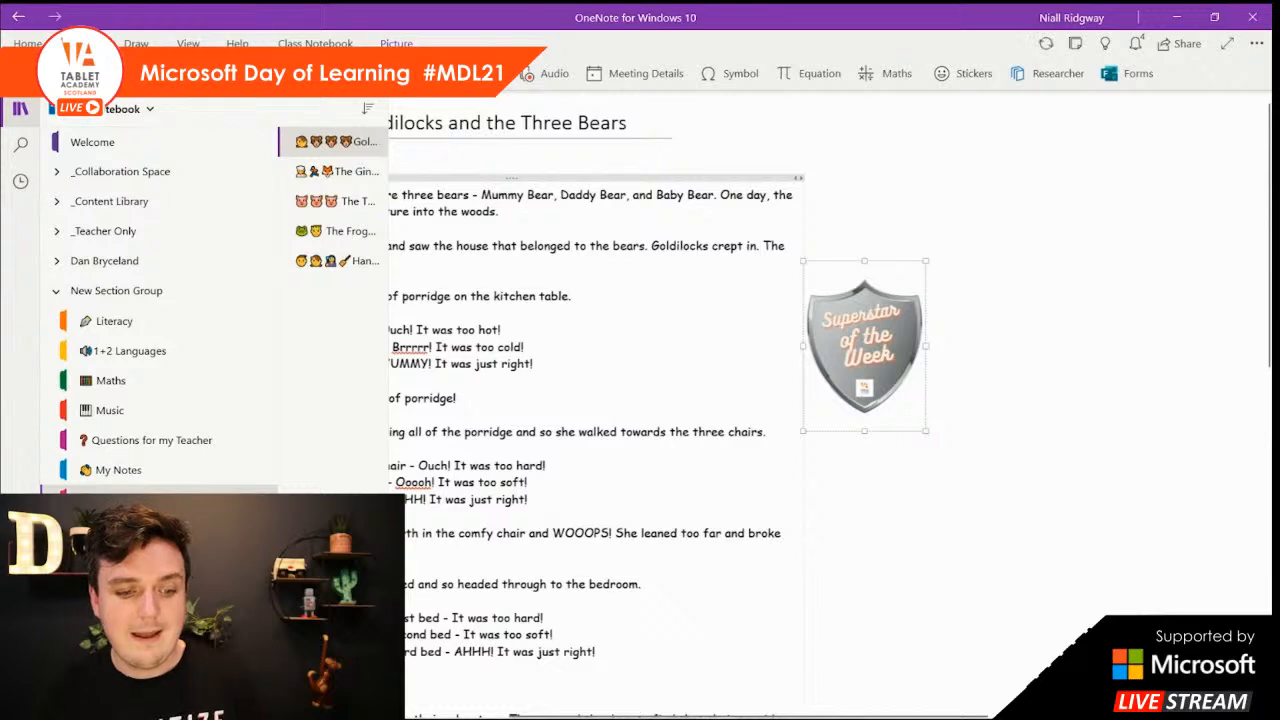
{"action": "left_click", "coordinate": [140, 530]}
{"action": "left_click", "coordinate": [990, 481]}
{"action": "key", "text": "ctrl+v"}
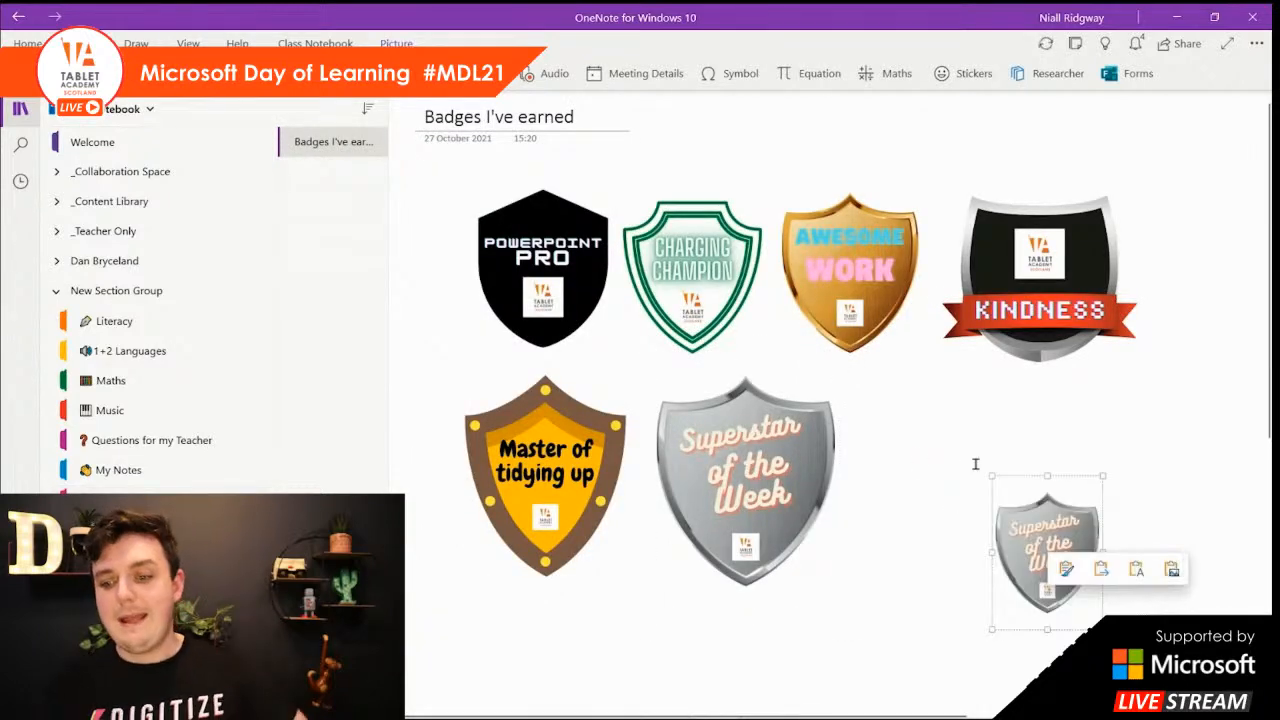
{"action": "left_click_drag", "start_coordinate": [1052, 522], "coordinate": [945, 415]}
{"action": "left_click_drag", "start_coordinate": [996, 517], "coordinate": [1052, 601]}
{"action": "key", "text": "Delete"}
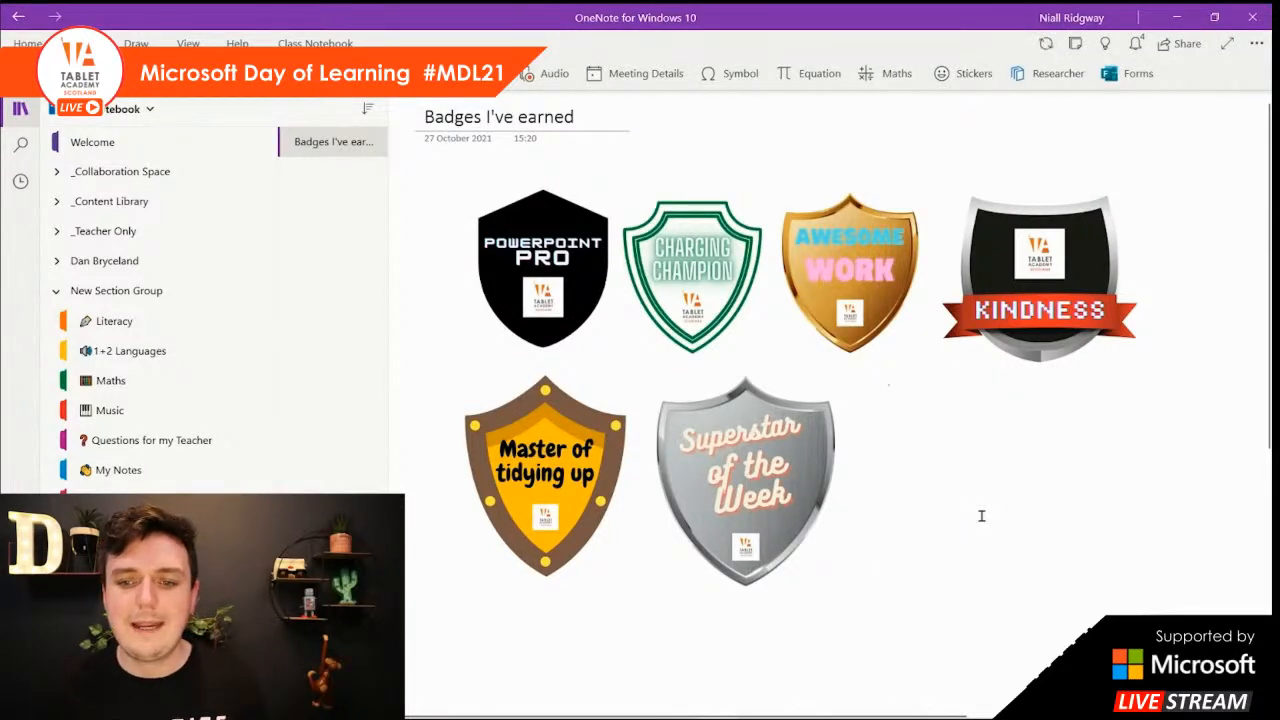
- Return to Canva, create a new blank Poster design and name it "Badges"
{"action": "left_click", "coordinate": [1177, 17]}
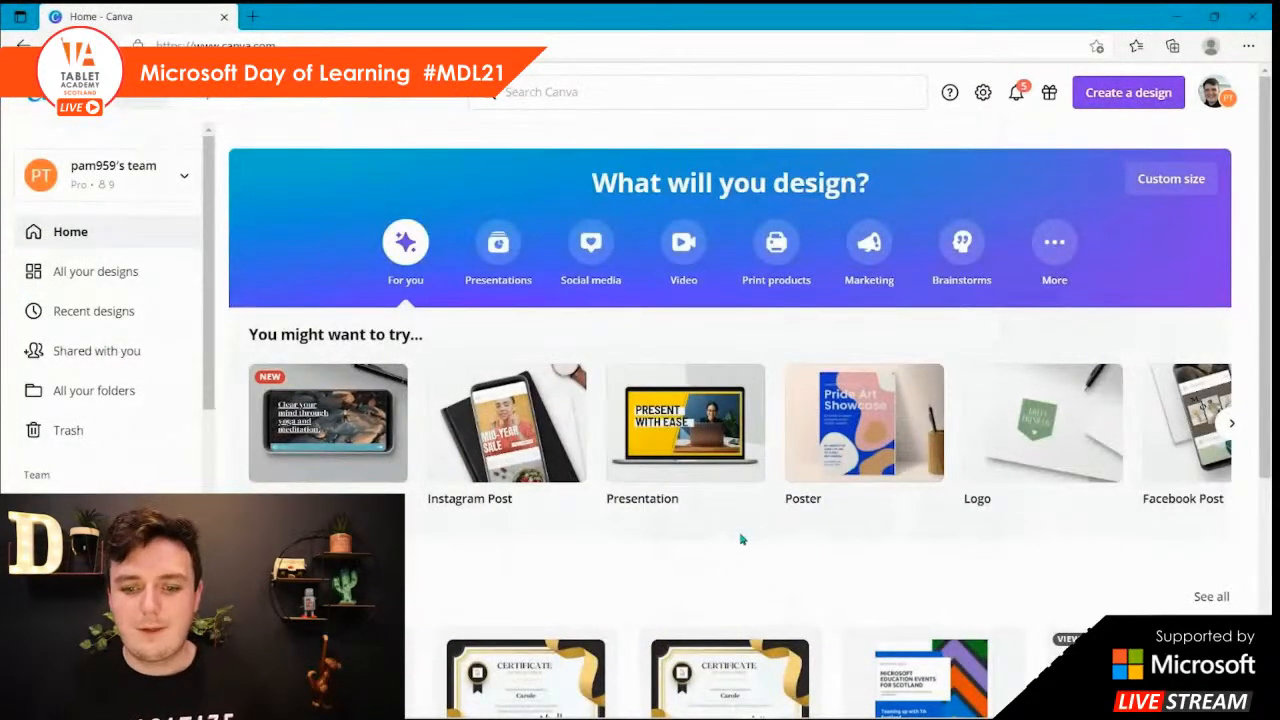
{"action": "left_click", "coordinate": [1110, 100]}
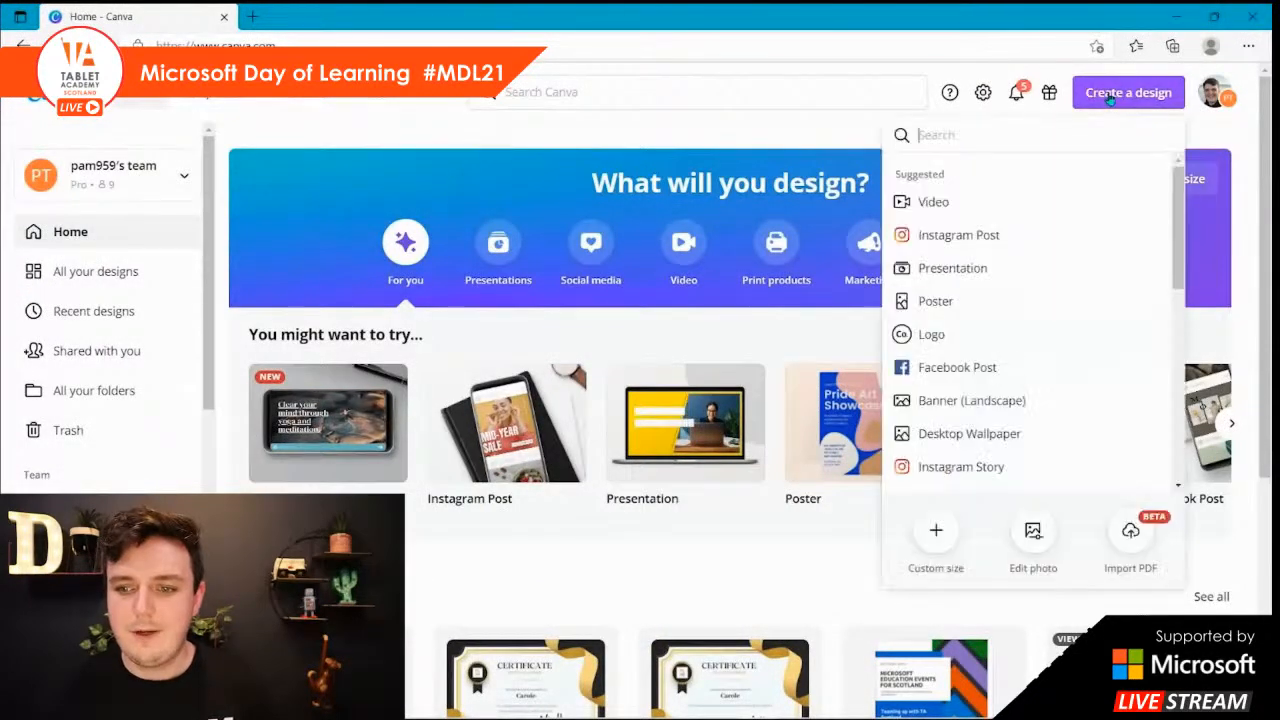
{"action": "left_click", "coordinate": [973, 304]}
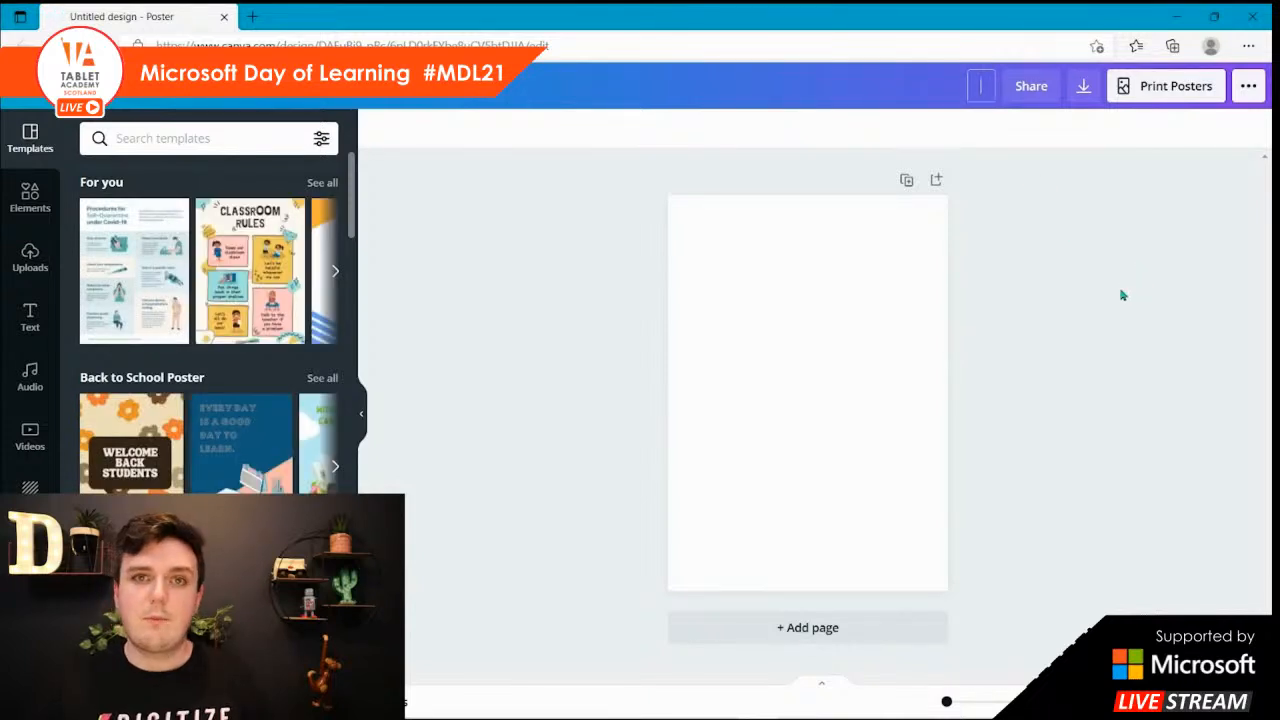
{"action": "type", "text": "Badges"}
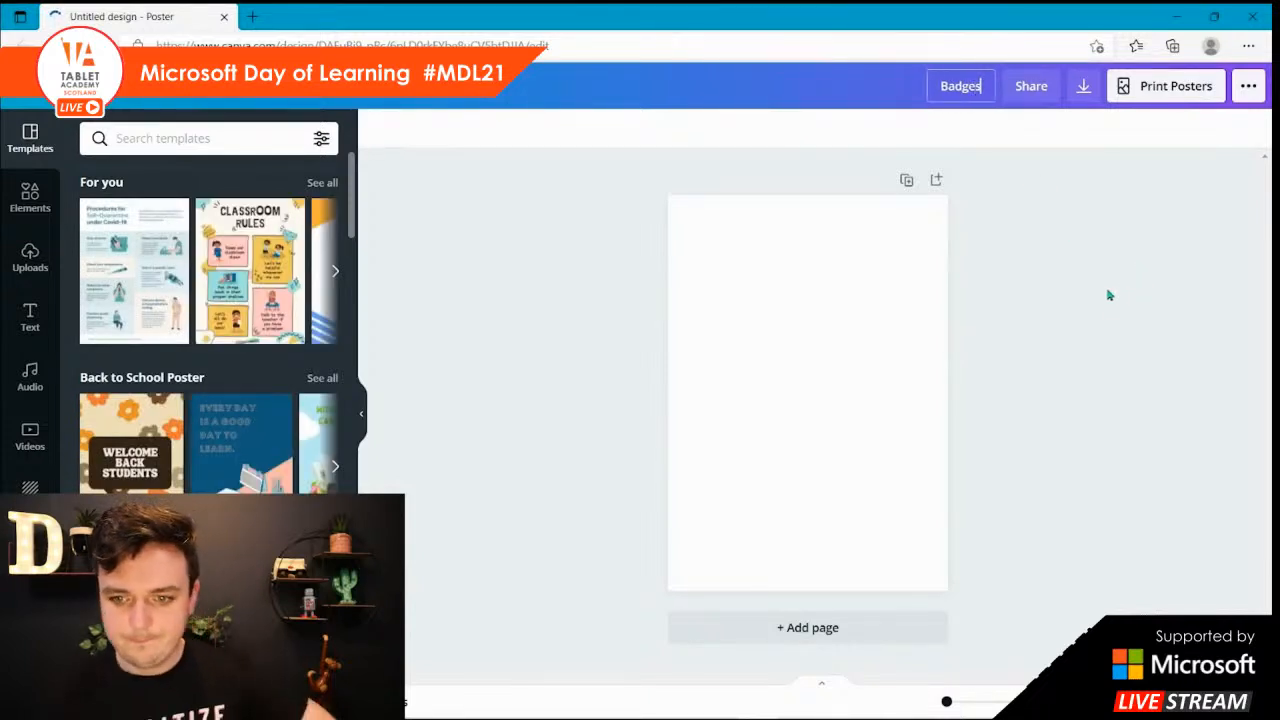
{"action": "key", "text": "Return"}
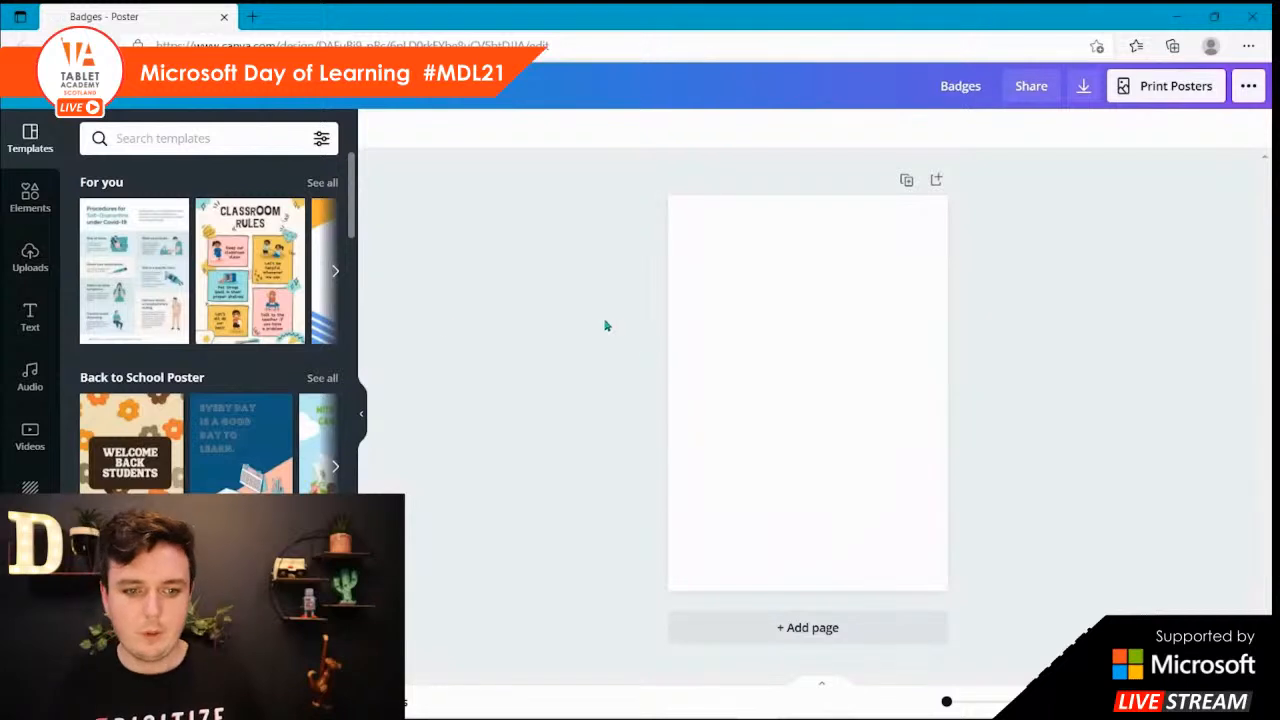
- Search the elements library for "shield" and add the solid dark shield with a separate outer border to the poster
{"action": "left_click", "coordinate": [24, 196]}
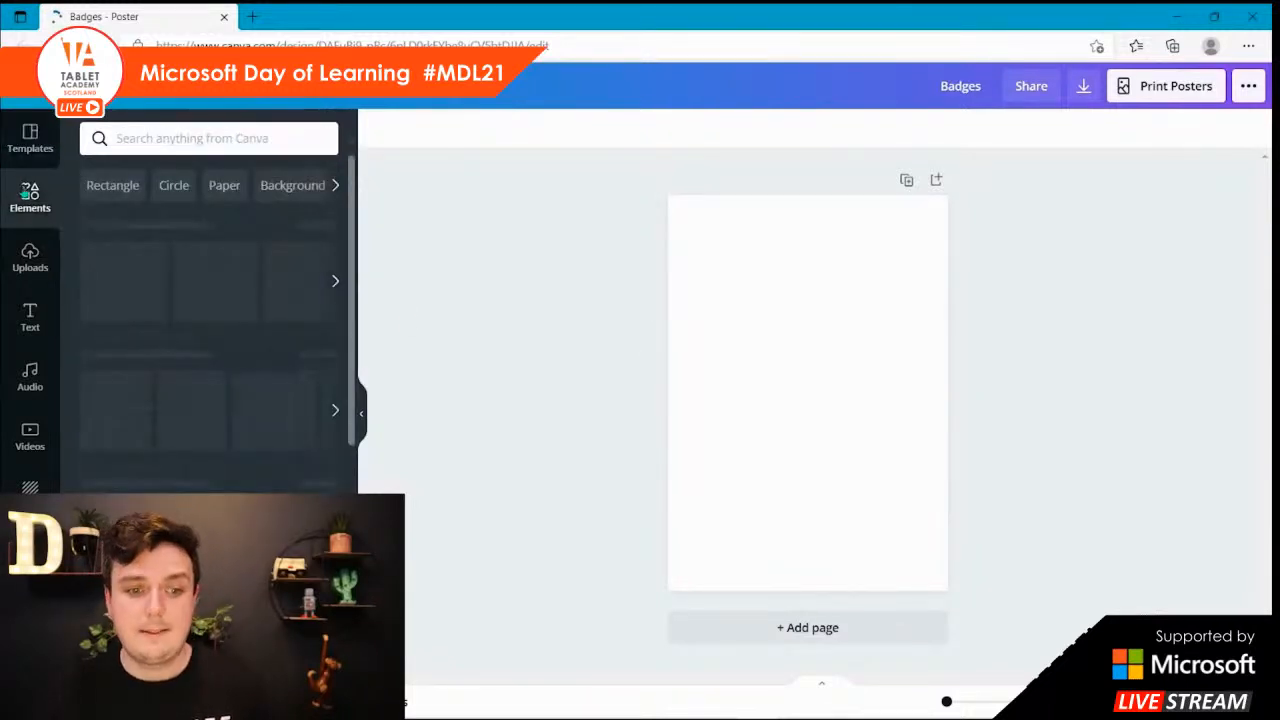
{"action": "left_click", "coordinate": [190, 142]}
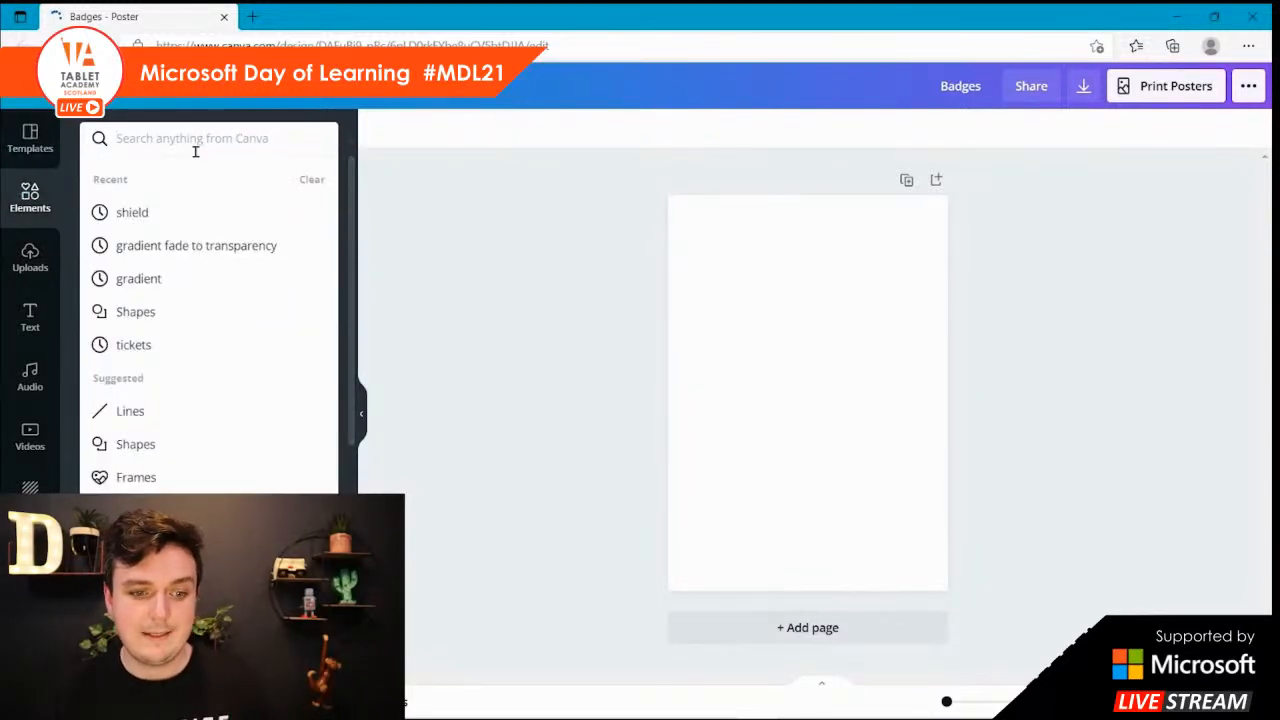
{"action": "left_click", "coordinate": [189, 211]}
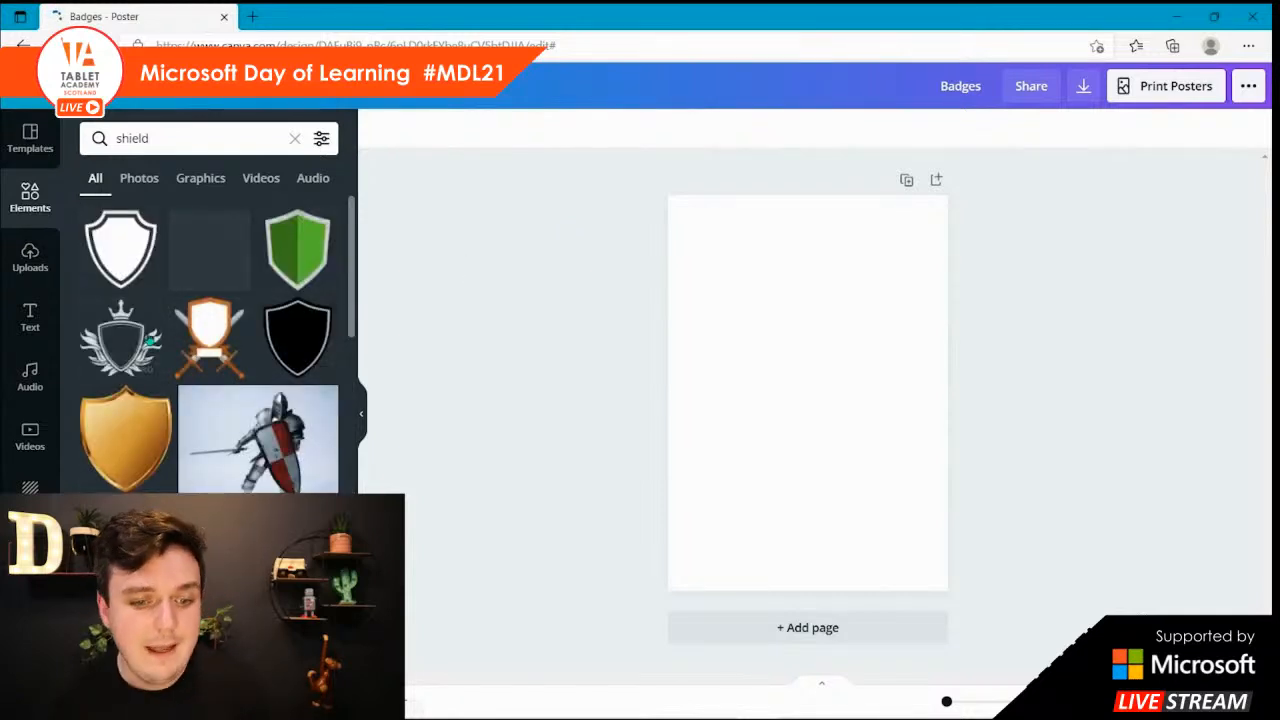
{"action": "scroll", "coordinate": [130, 434], "scroll_direction": "down", "scroll_amount": 10}
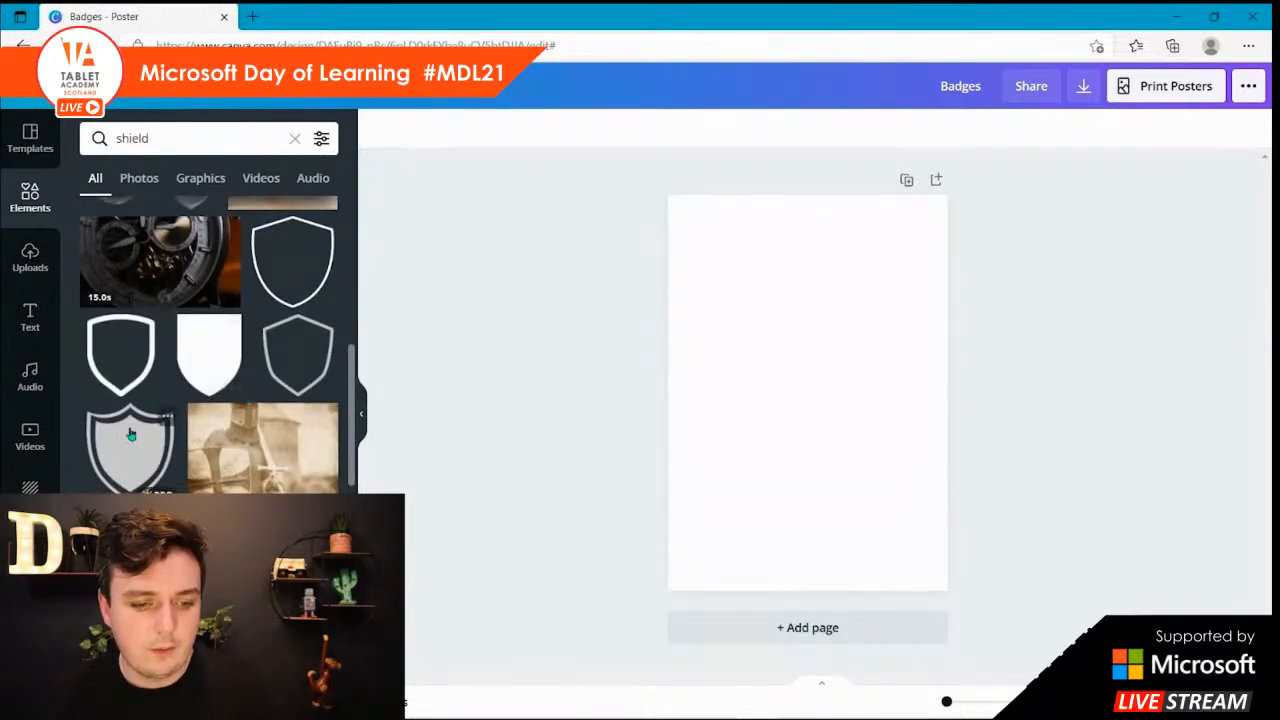
{"action": "left_click", "coordinate": [137, 451]}
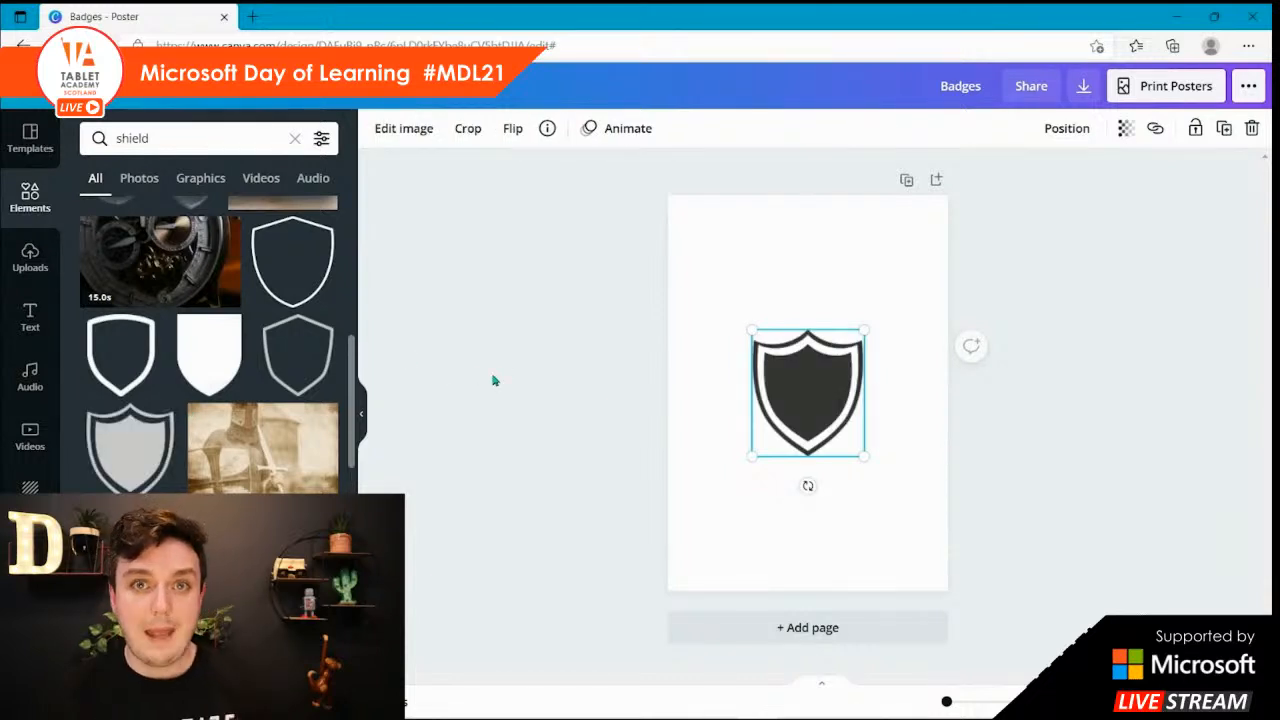
- Enlarge the shield from opposite corners until it spans the full width of the poster page
{"action": "left_click_drag", "start_coordinate": [749, 328], "coordinate": [672, 229]}
{"action": "left_click_drag", "start_coordinate": [866, 453], "coordinate": [963, 543]}
{"action": "left_click", "coordinate": [971, 251]}
{"action": "left_click", "coordinate": [871, 340]}
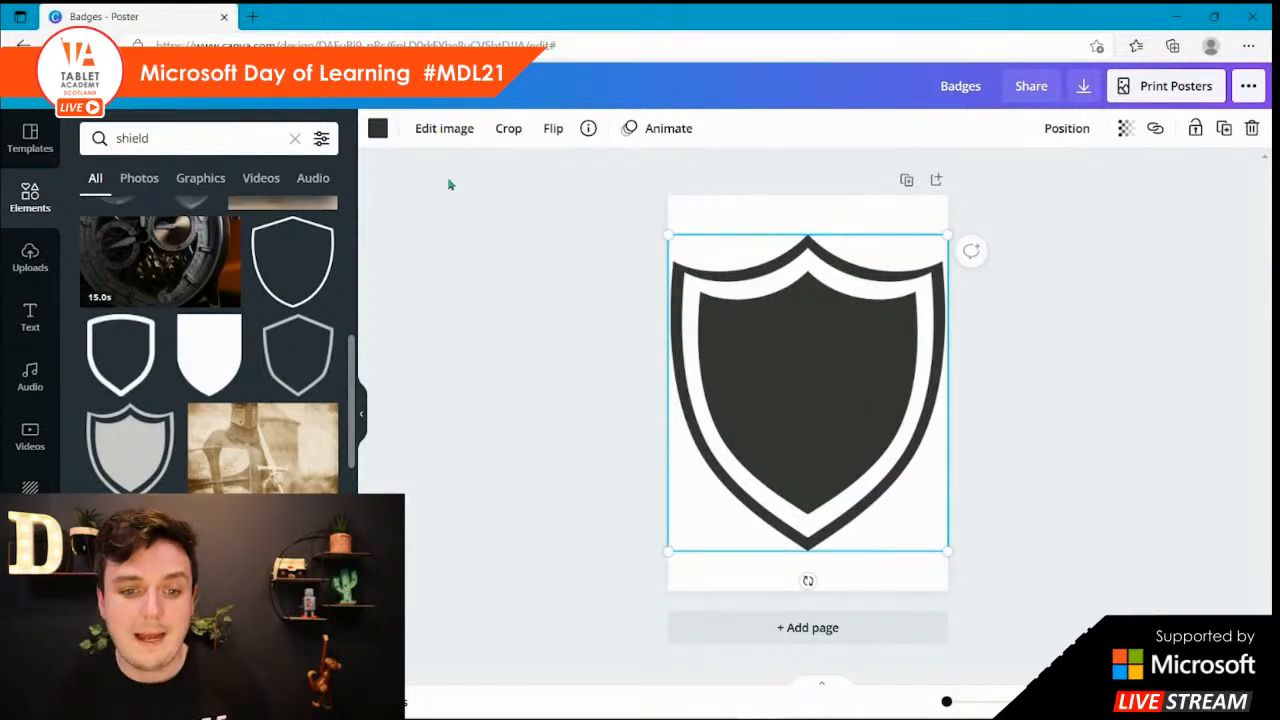
- Try several default colours on the shield, including dark green, and restore its dark grey #343637
{"action": "left_click", "coordinate": [380, 130]}
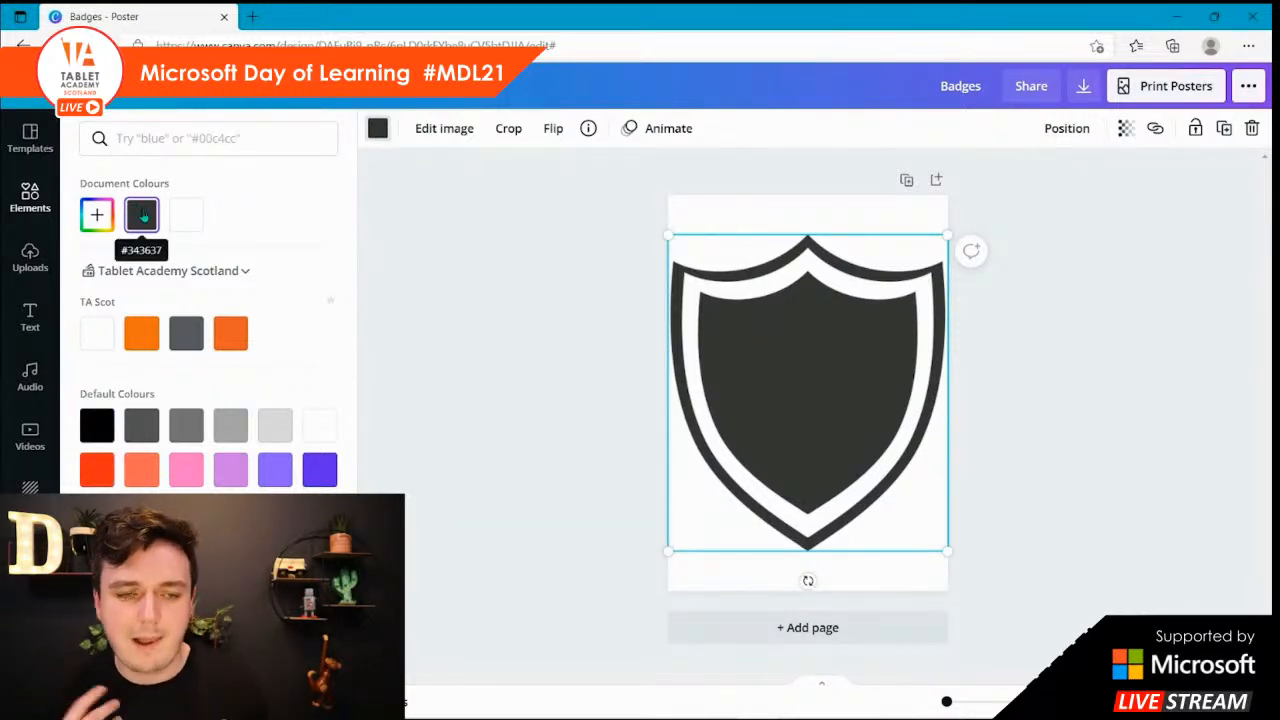
{"action": "left_click", "coordinate": [186, 514]}
{"action": "left_click", "coordinate": [231, 514]}
{"action": "left_click", "coordinate": [275, 558]}
{"action": "left_click", "coordinate": [231, 558]}
{"action": "left_click", "coordinate": [186, 558]}
{"action": "left_click", "coordinate": [97, 558]}
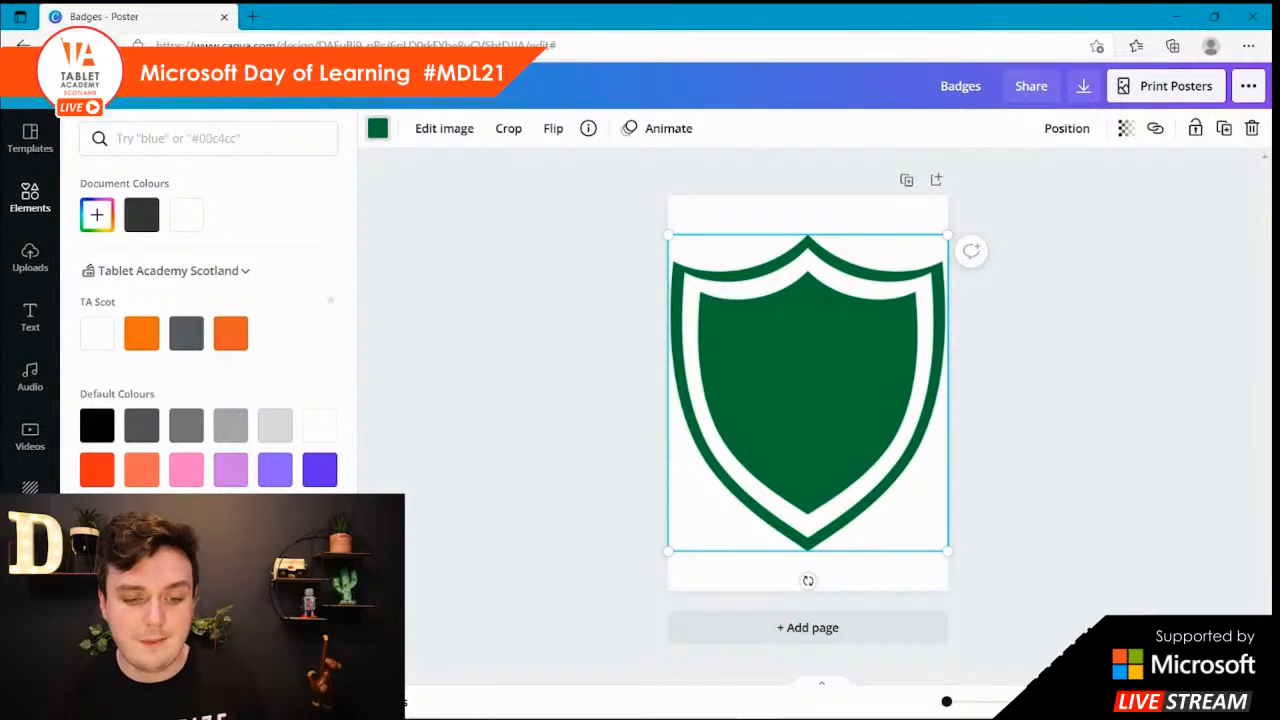
{"action": "left_click", "coordinate": [141, 214]}
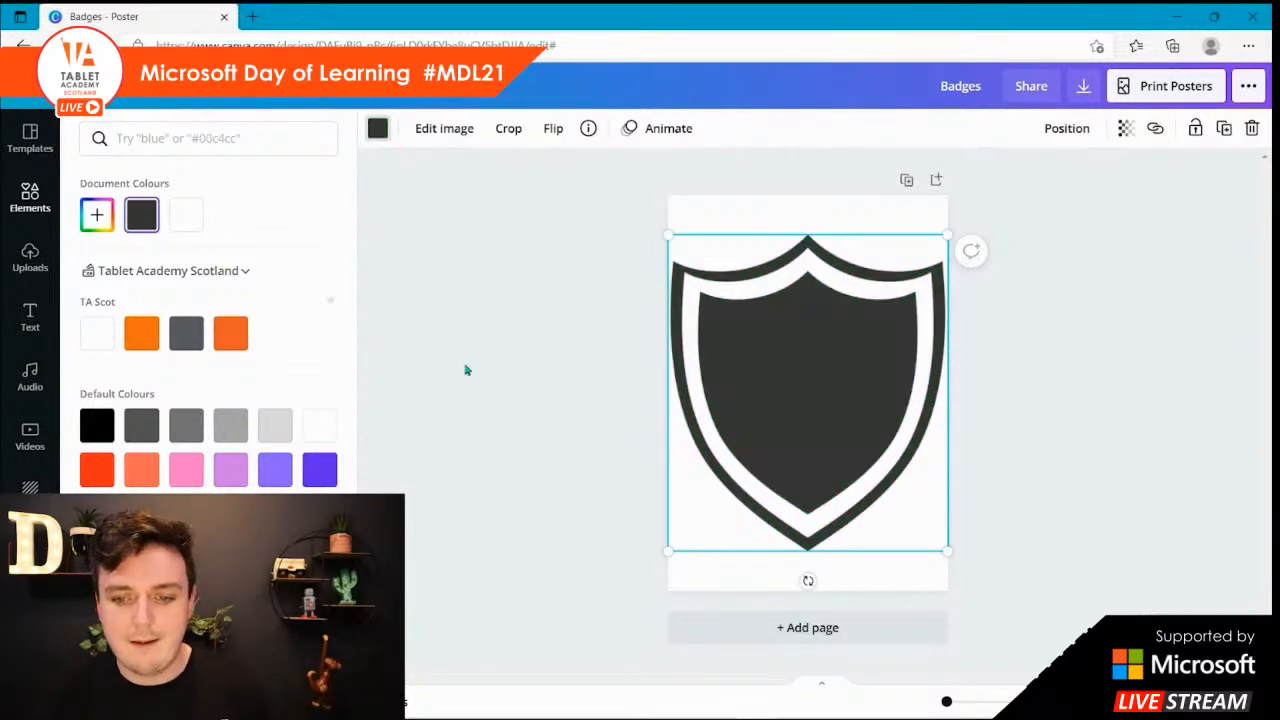
{"action": "left_click", "coordinate": [1059, 388]}
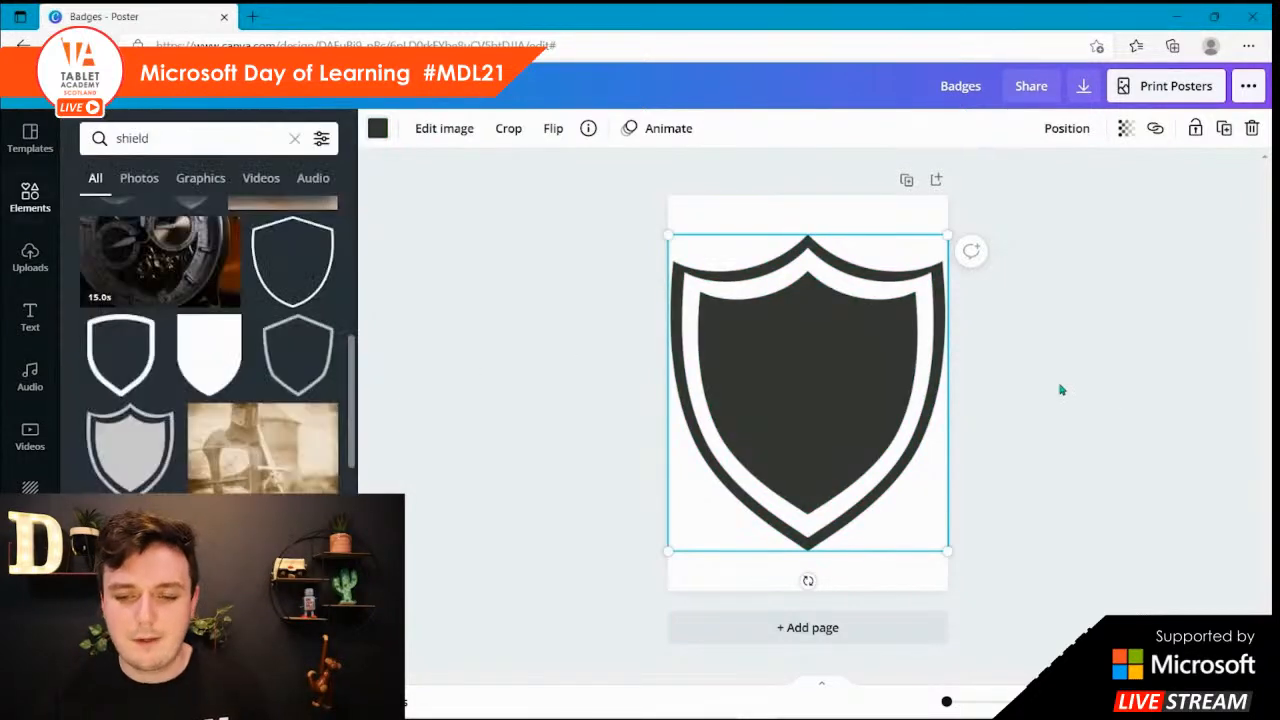
{"action": "left_click", "coordinate": [590, 349]}
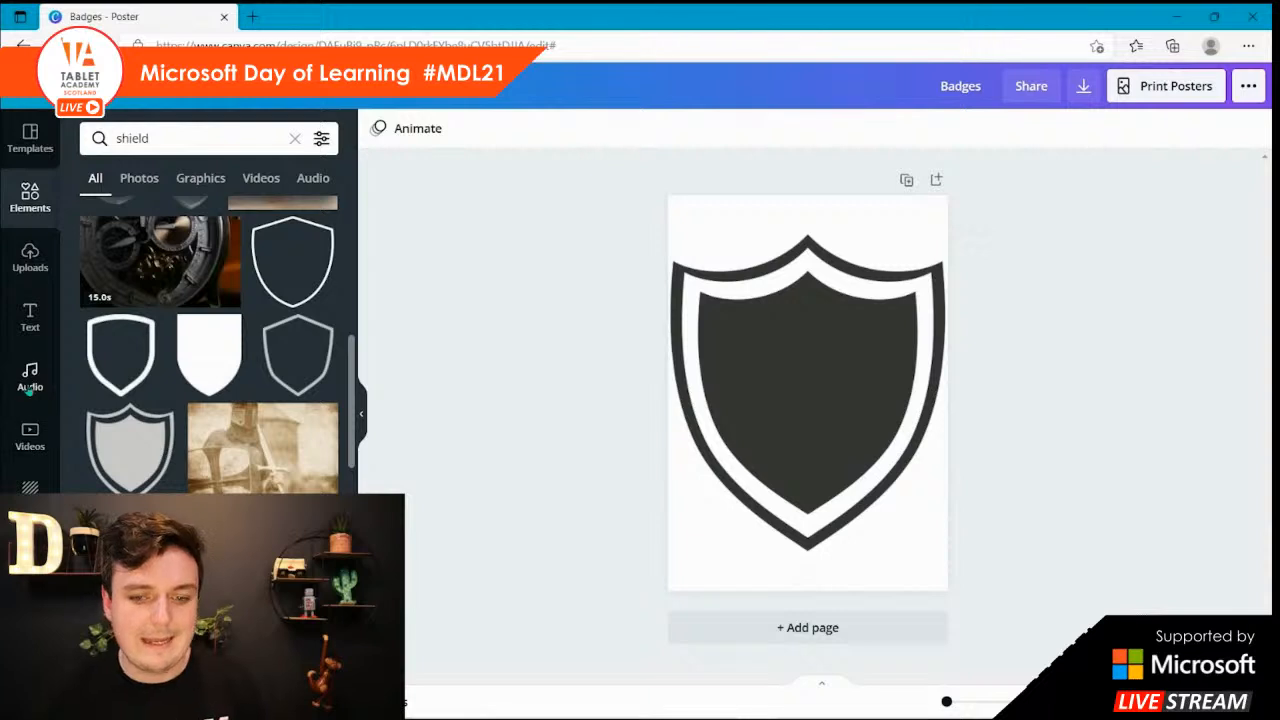
- Add the neon "Good vibes" font combination to the poster and place it on the upper half of the shield
{"action": "left_click", "coordinate": [31, 322]}
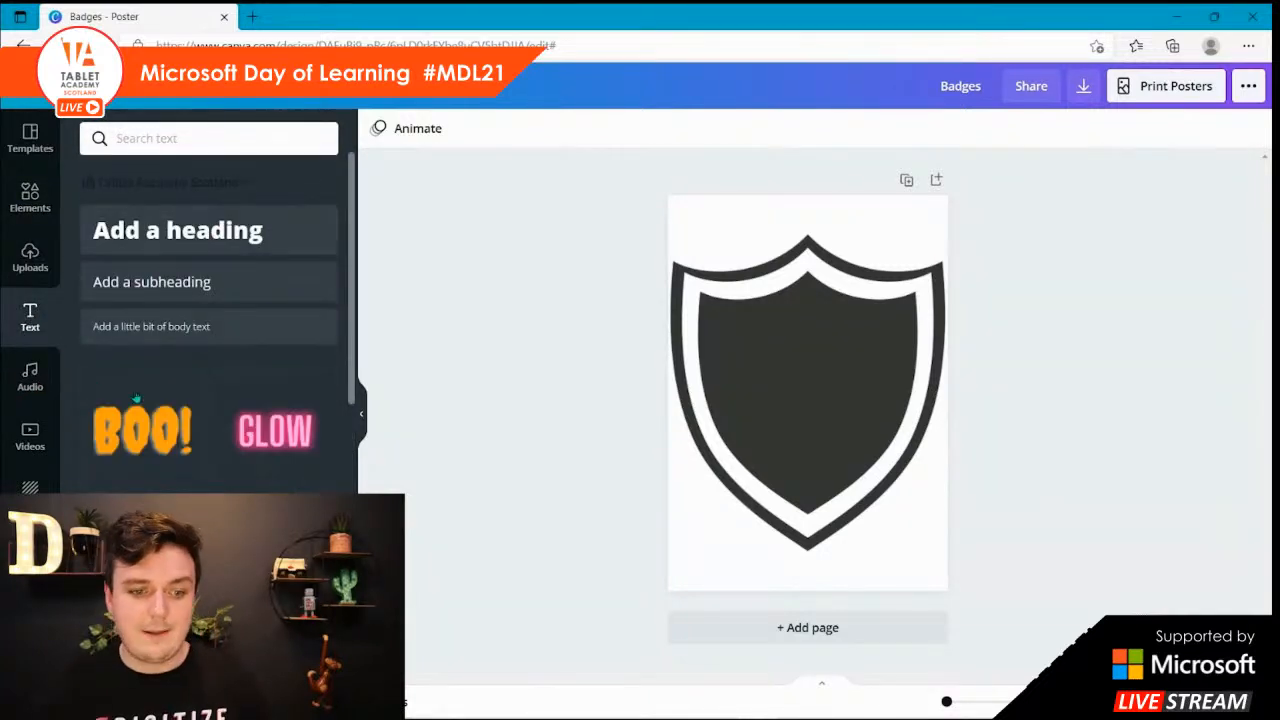
{"action": "scroll", "coordinate": [180, 420], "scroll_direction": "down", "scroll_amount": 2}
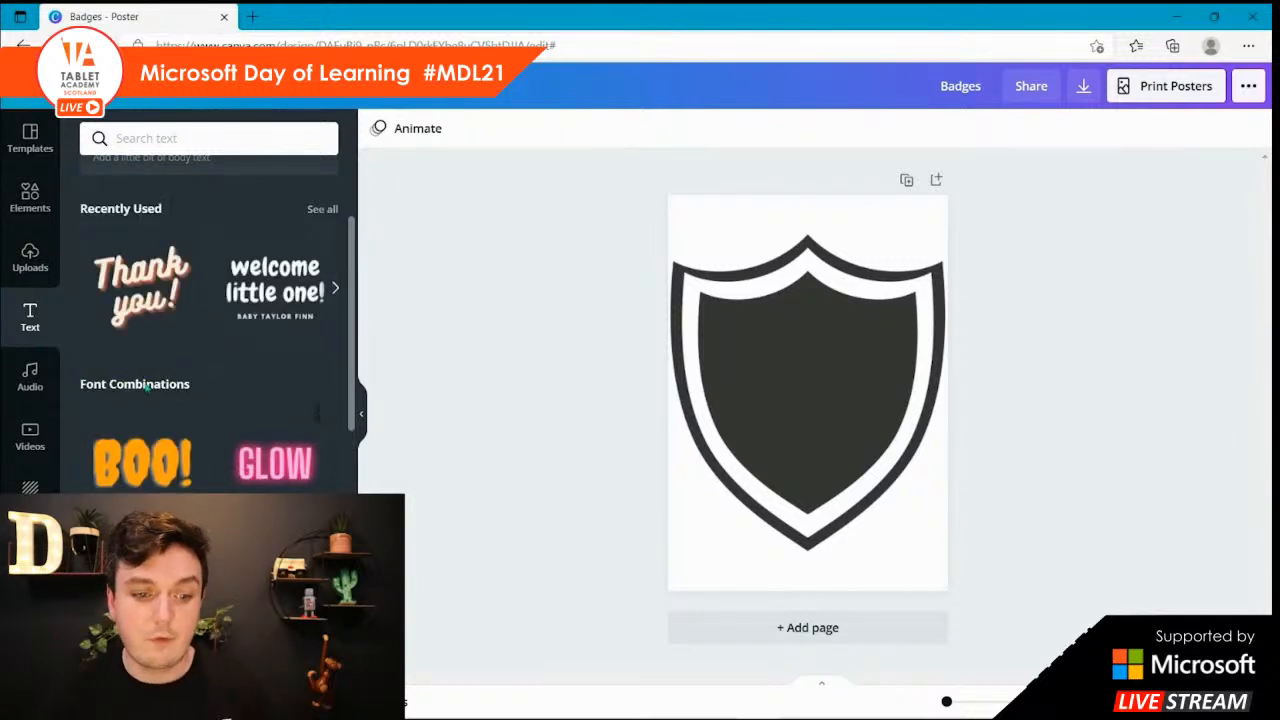
{"action": "scroll", "coordinate": [272, 450], "scroll_direction": "down", "scroll_amount": 8}
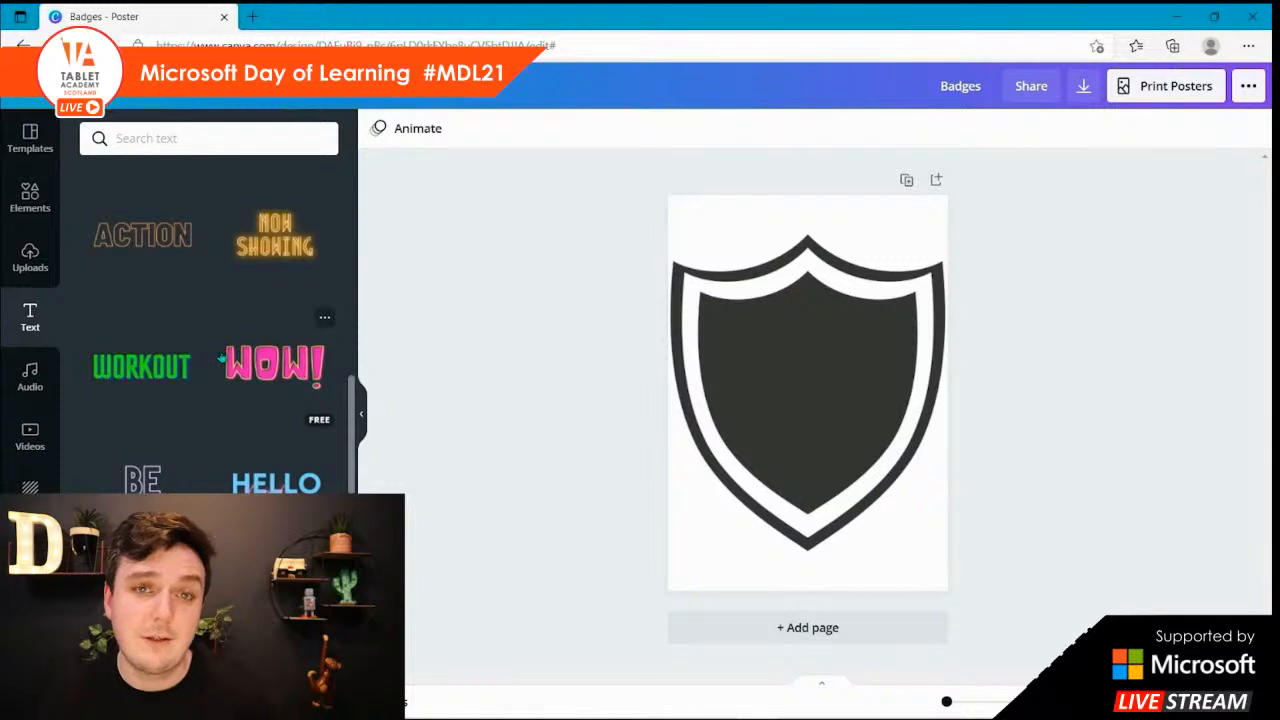
{"action": "scroll", "coordinate": [220, 359], "scroll_direction": "down", "scroll_amount": 7}
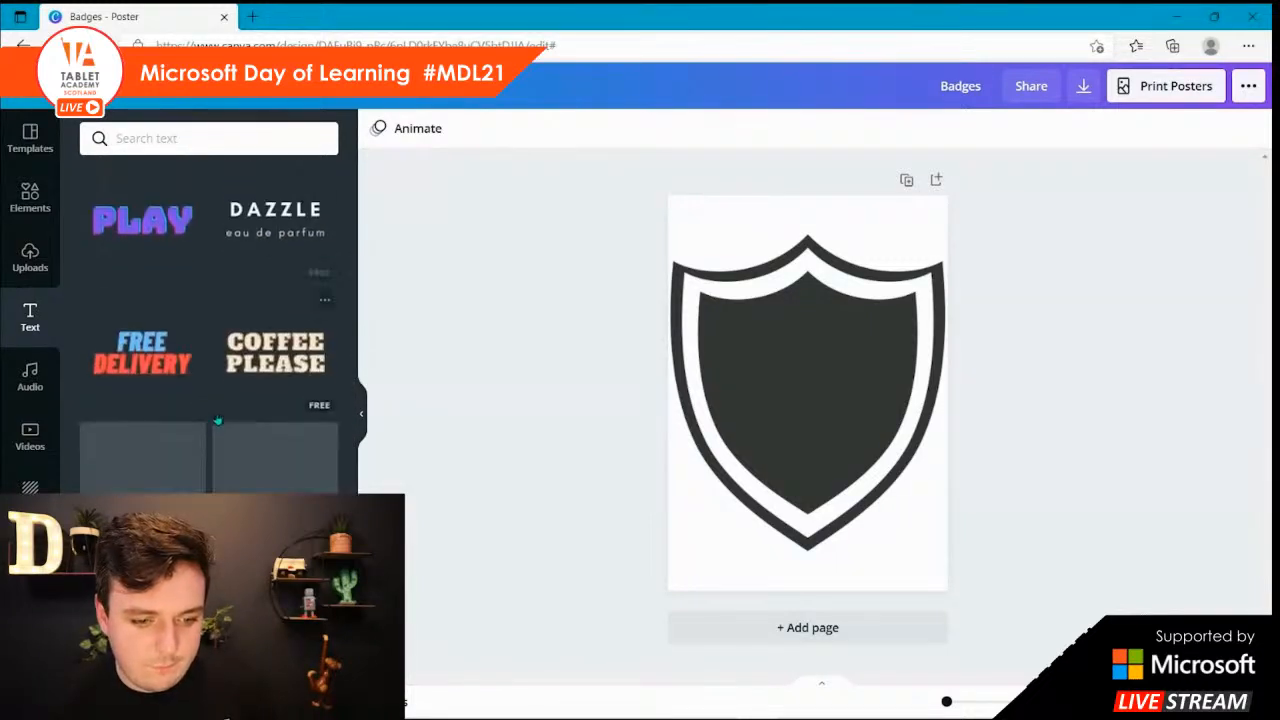
{"action": "scroll", "coordinate": [217, 420], "scroll_direction": "down", "scroll_amount": 1}
{"action": "scroll", "coordinate": [220, 418], "scroll_direction": "down", "scroll_amount": 5}
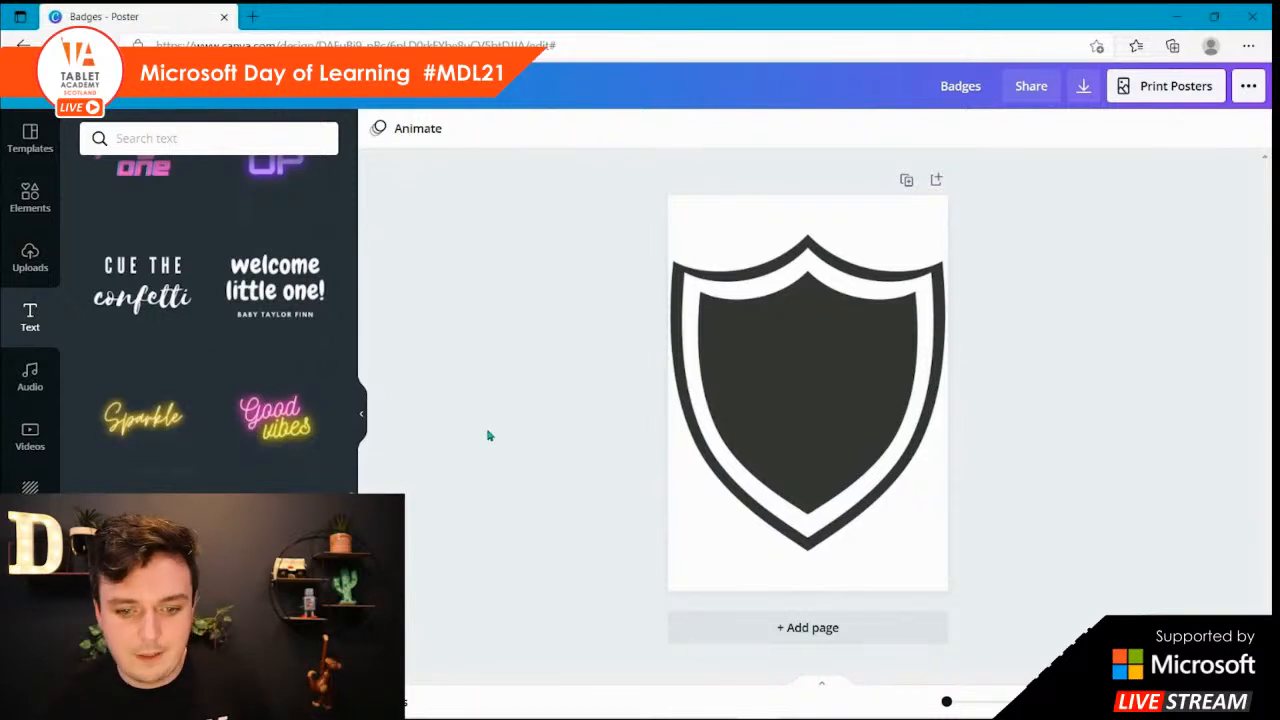
{"action": "left_click", "coordinate": [280, 430]}
{"action": "left_click_drag", "start_coordinate": [840, 403], "coordinate": [840, 348]}
- Replace the pink word "Good" with "Word" and the yellow word "vibes" with "Wizard"
{"action": "left_click", "coordinate": [823, 328]}
{"action": "double_click", "coordinate": [823, 330]}
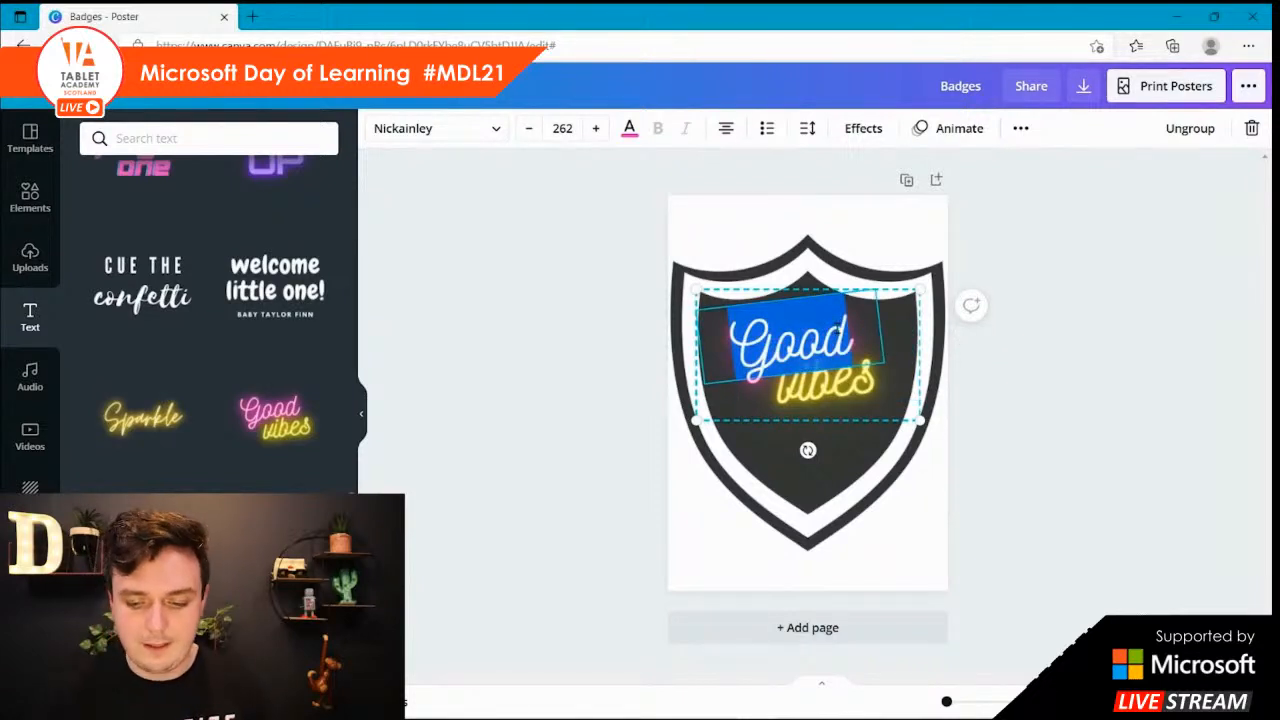
{"action": "key", "text": "BackSpace"}
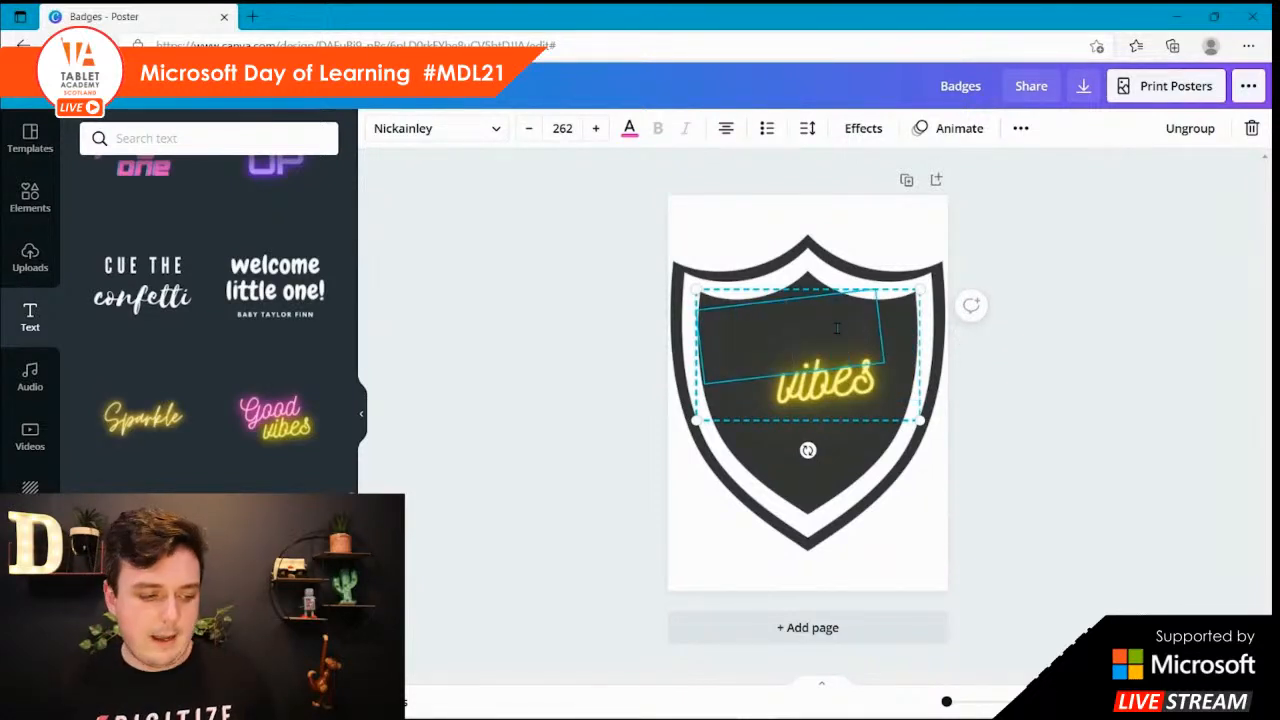
{"action": "type", "text": "Word"}
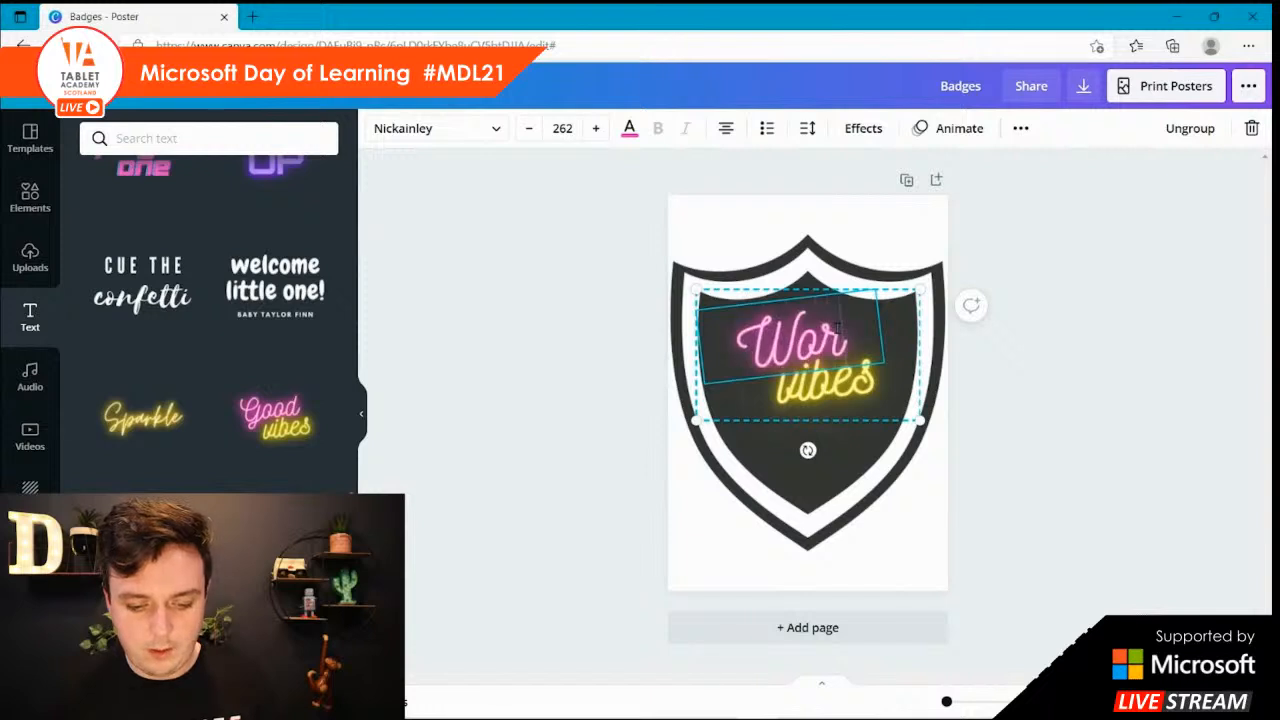
{"action": "left_click", "coordinate": [866, 380]}
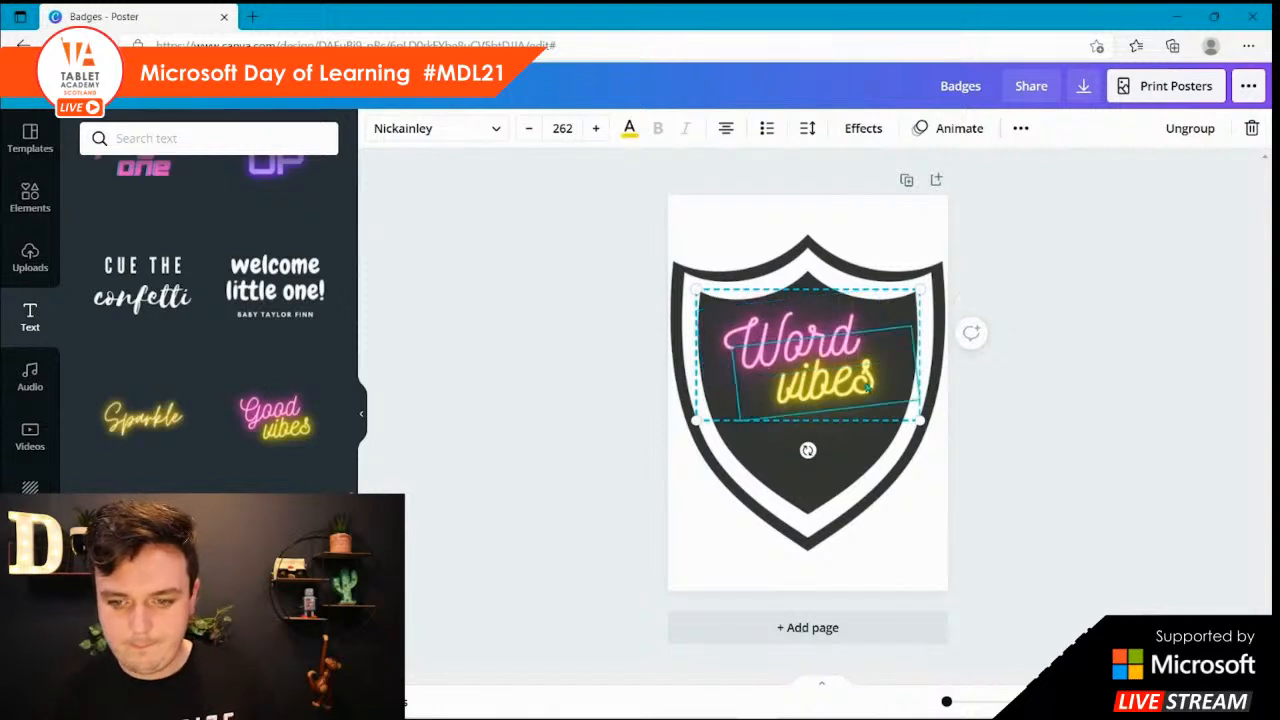
{"action": "double_click", "coordinate": [866, 380]}
{"action": "type", "text": "Wizard"}
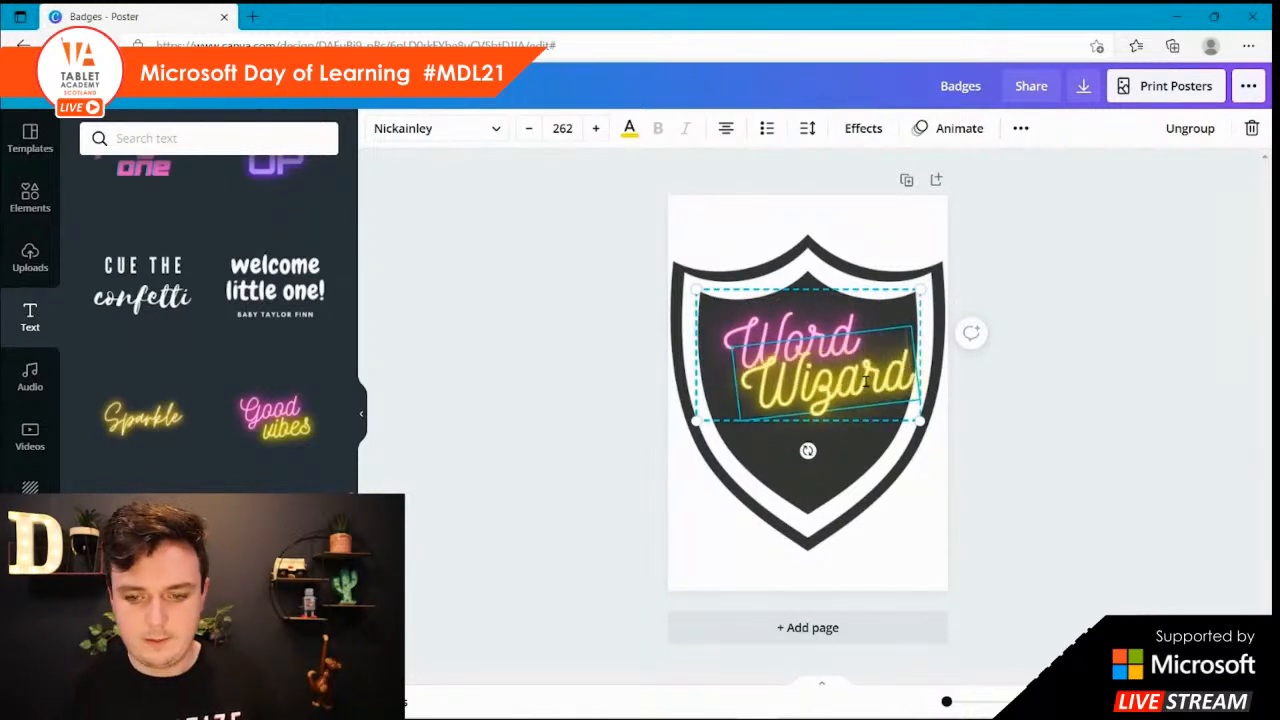
{"action": "left_click", "coordinate": [1011, 371]}
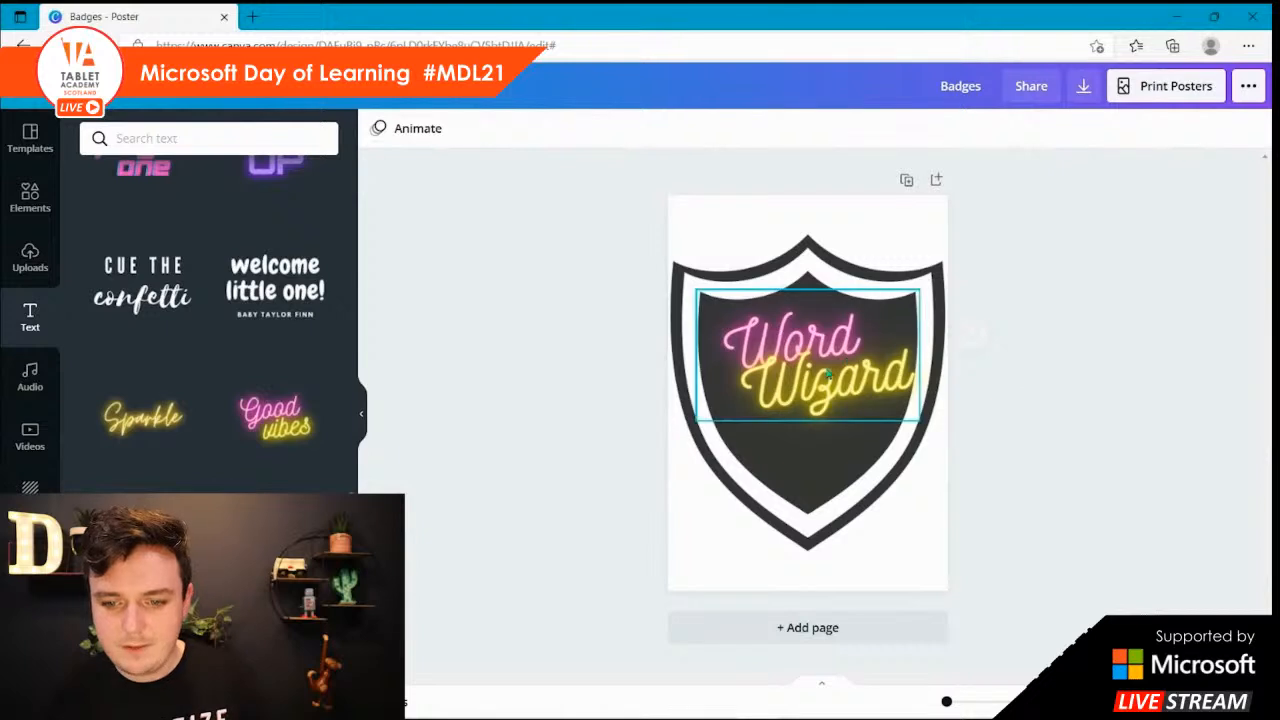
- Nudge the "Word Wizard" text group so that it sits centred across the shield's dark area
{"action": "left_click_drag", "start_coordinate": [880, 371], "coordinate": [876, 371]}
{"action": "left_click", "coordinate": [1011, 400]}
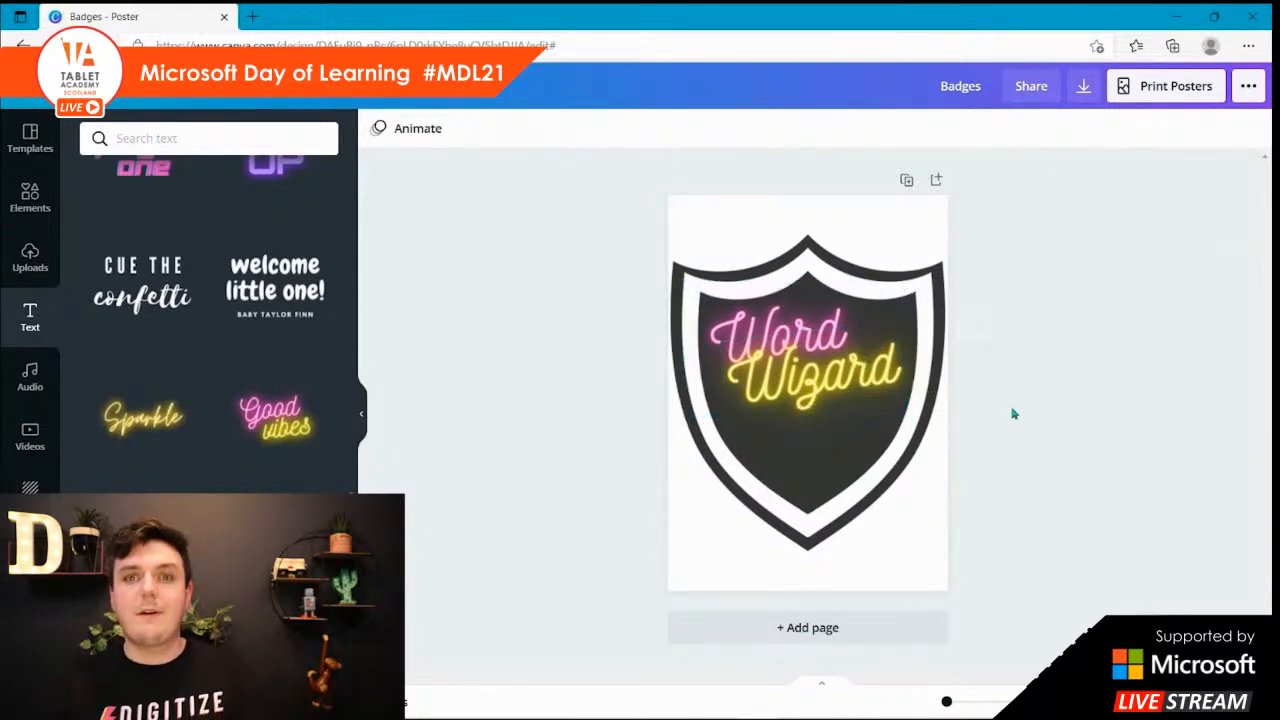
{"action": "left_click_drag", "start_coordinate": [846, 328], "coordinate": [843, 338]}
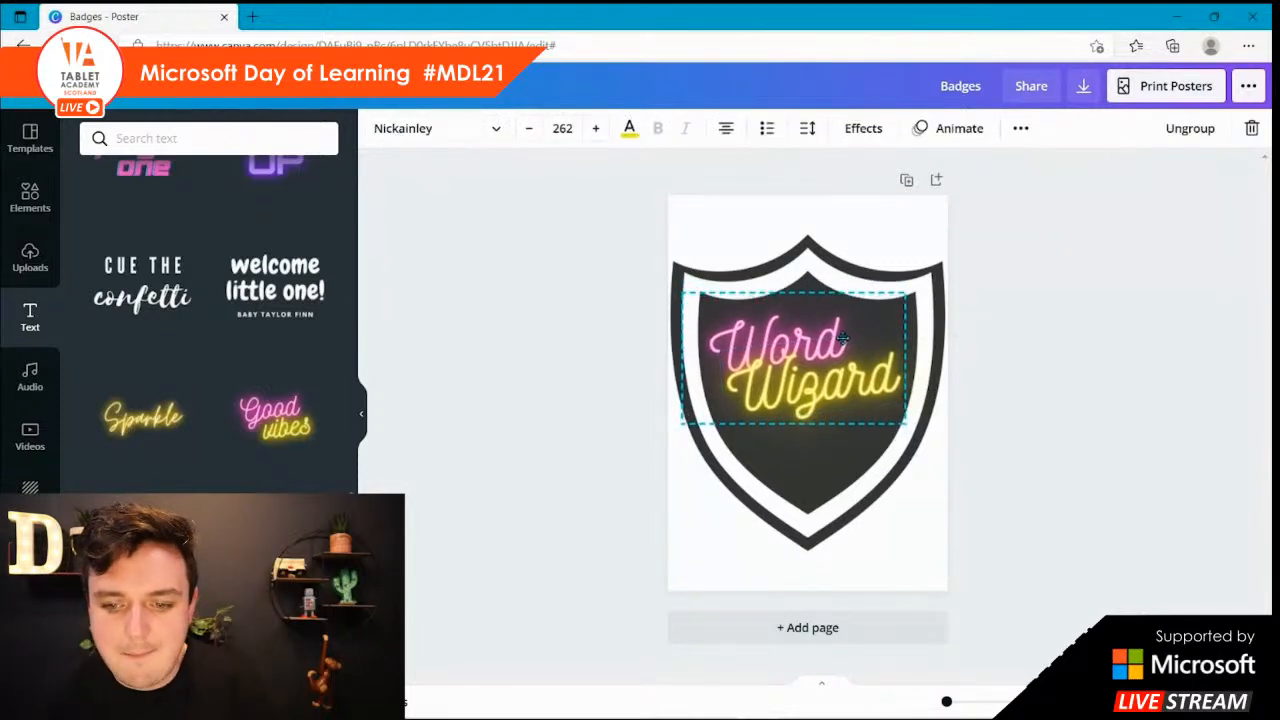
{"action": "left_click", "coordinate": [972, 365]}
- Add the square Tablet Academy Scotland logo, shrink it and centre it below "Word Wizard" inside the shield
{"action": "left_click", "coordinate": [30, 558]}
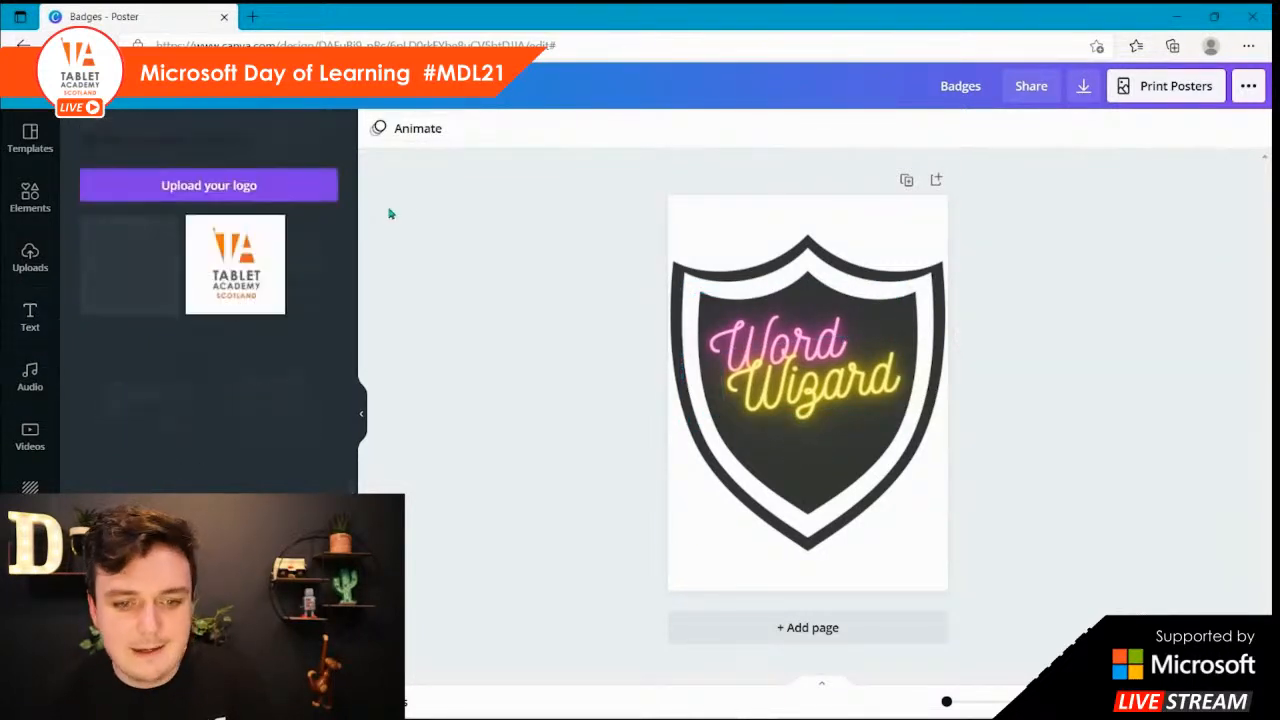
{"action": "left_click", "coordinate": [252, 258]}
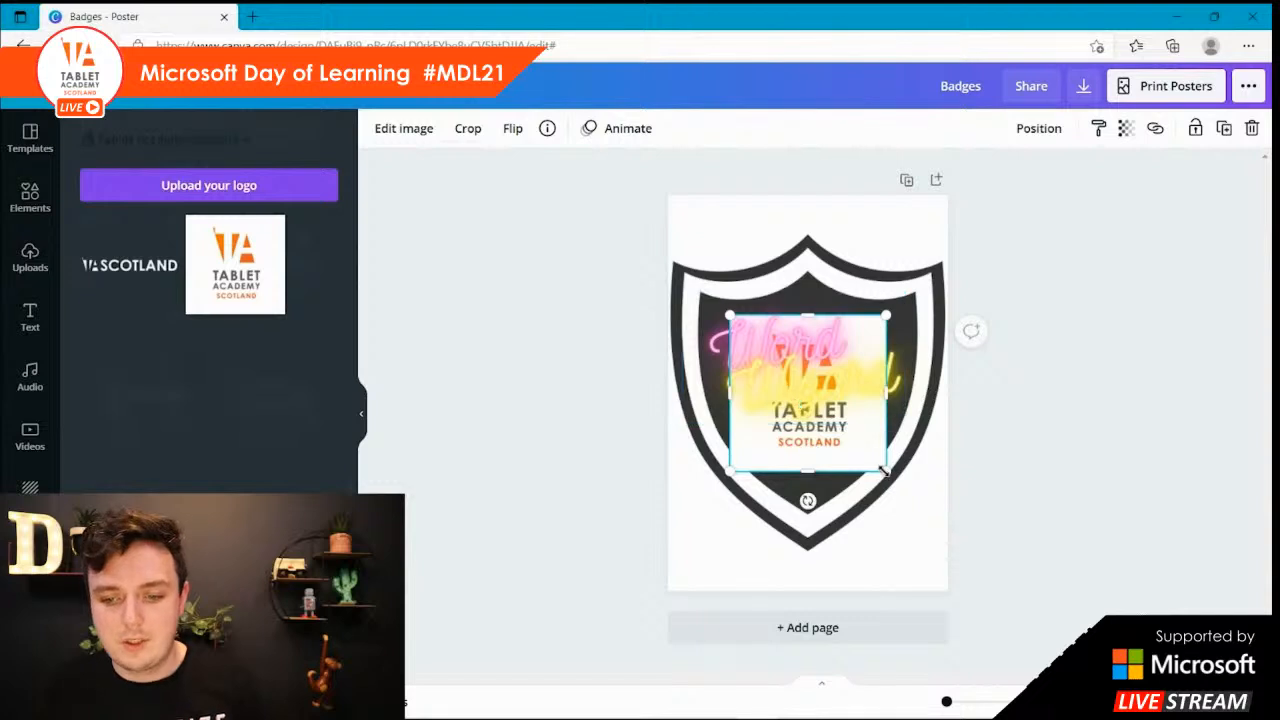
{"action": "left_click_drag", "start_coordinate": [886, 476], "coordinate": [865, 533]}
{"action": "left_click_drag", "start_coordinate": [921, 394], "coordinate": [817, 457]}
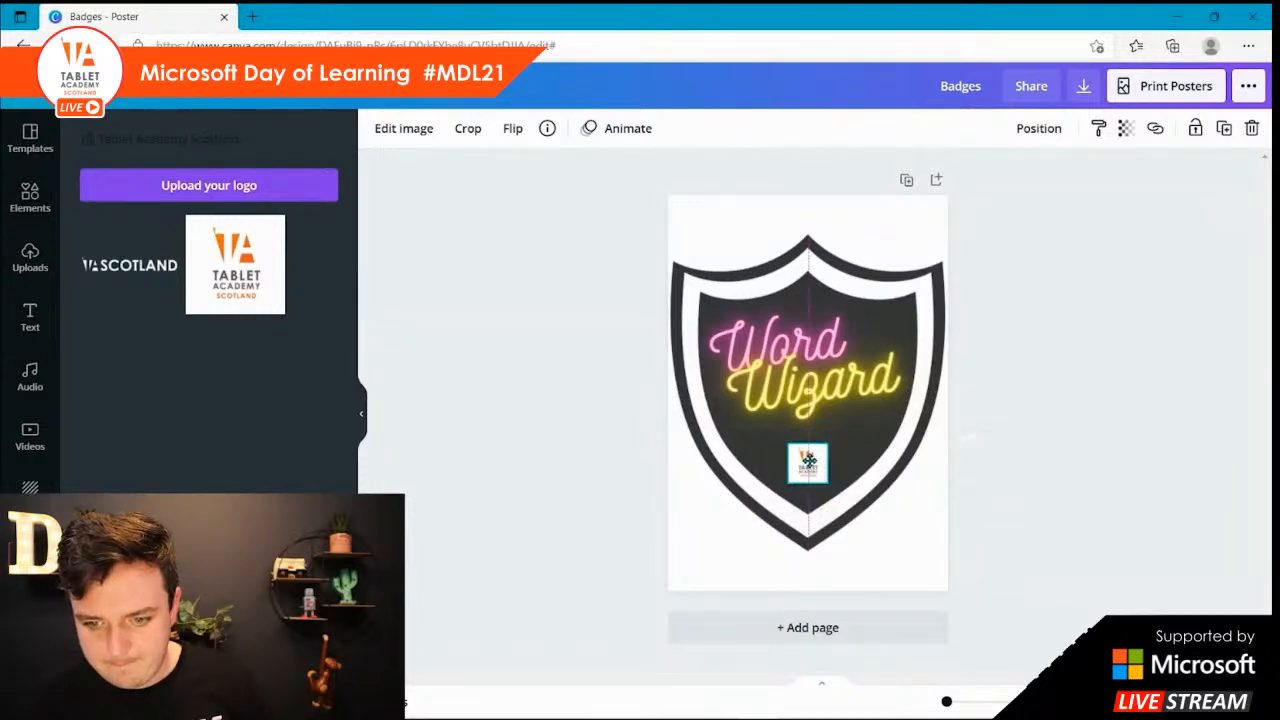
{"action": "left_click", "coordinate": [1108, 438]}
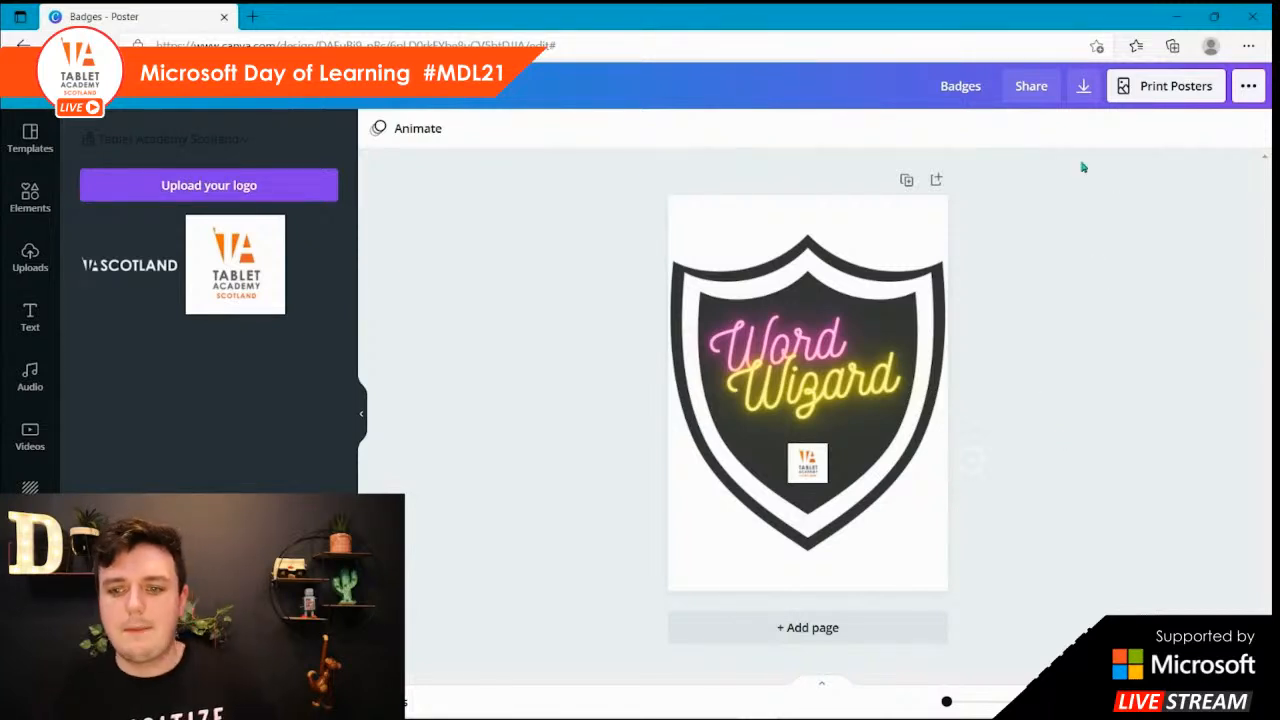
- Download the badge as a PNG with a transparent background and dismiss the download confirmation
{"action": "left_click", "coordinate": [1085, 88]}
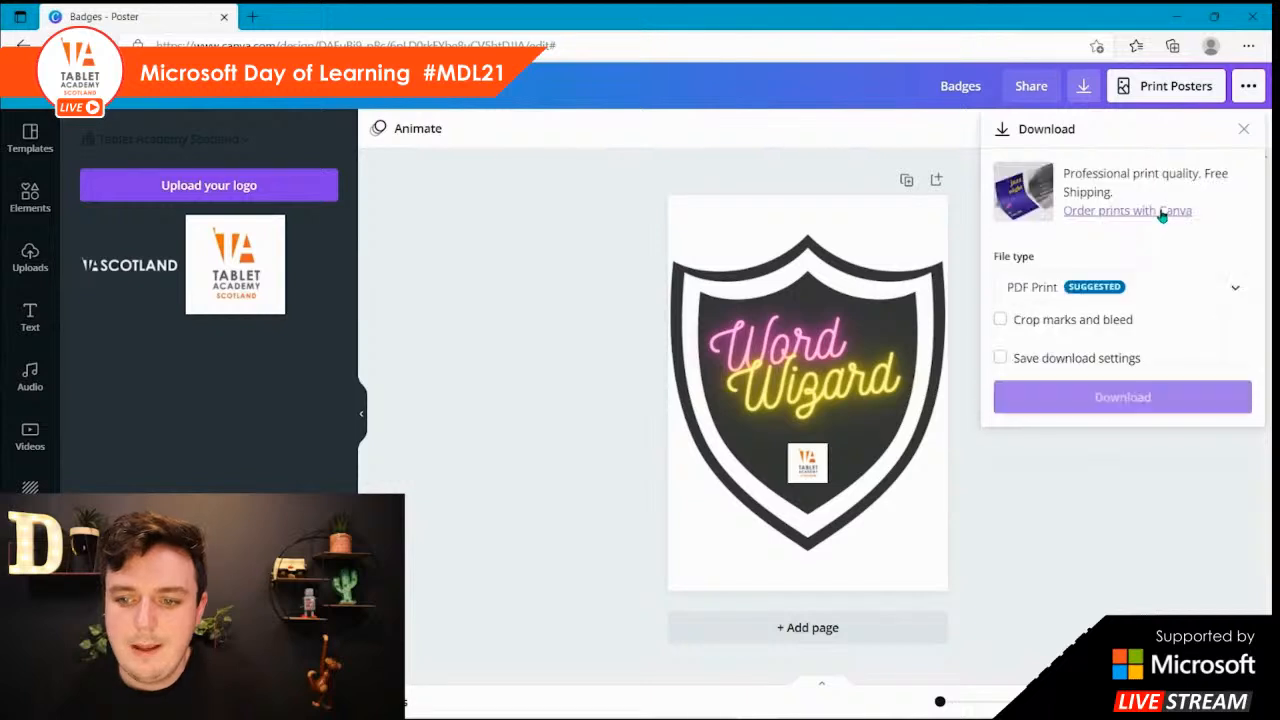
{"action": "left_click", "coordinate": [1212, 287]}
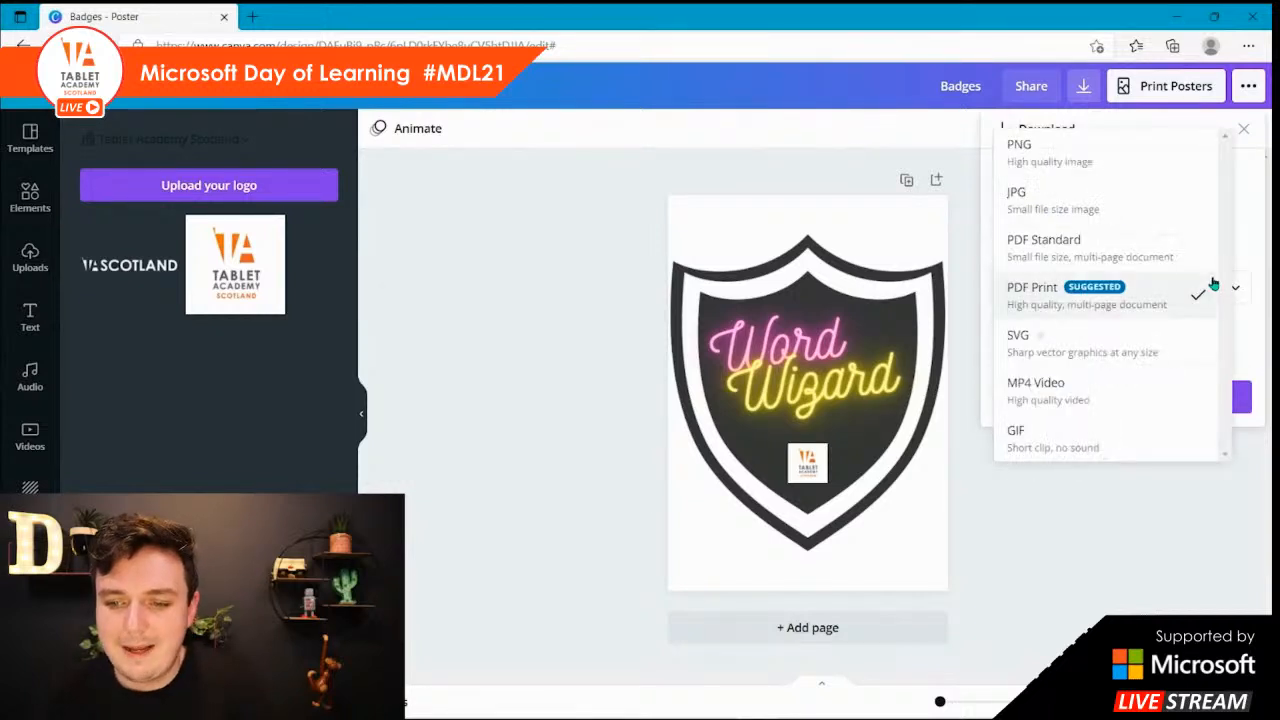
{"action": "left_click", "coordinate": [1138, 154]}
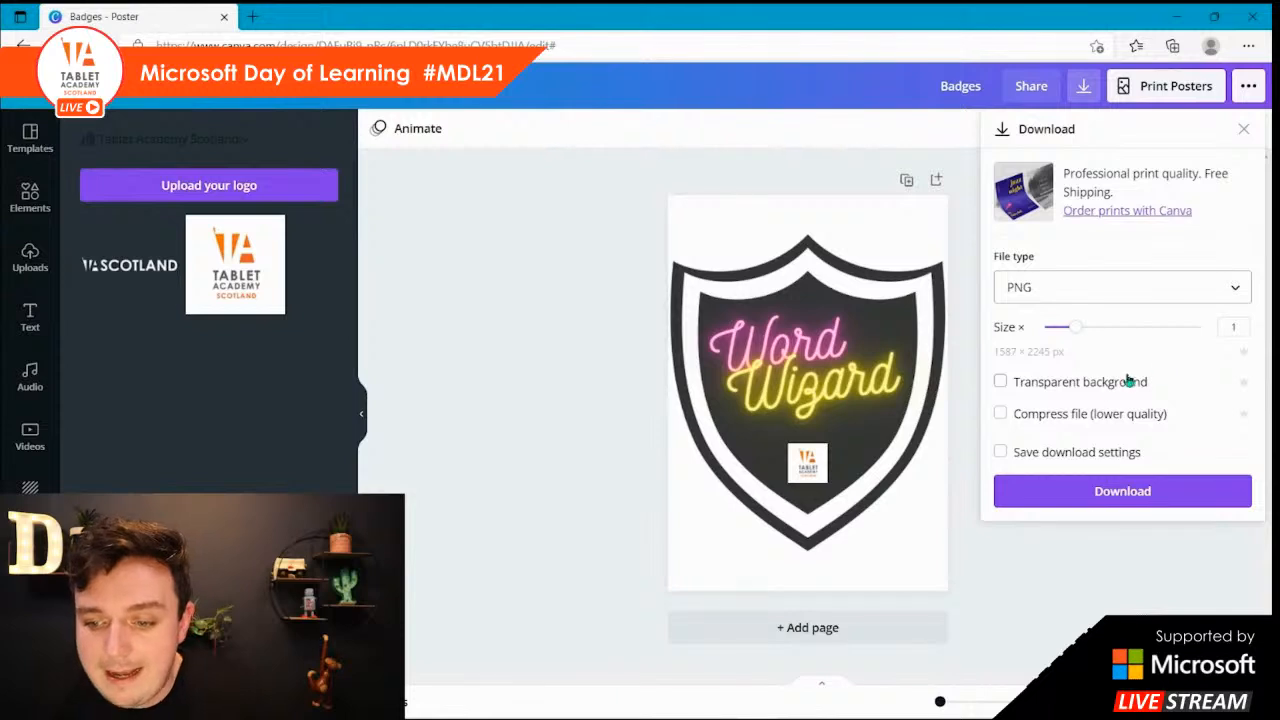
{"action": "left_click", "coordinate": [1001, 383]}
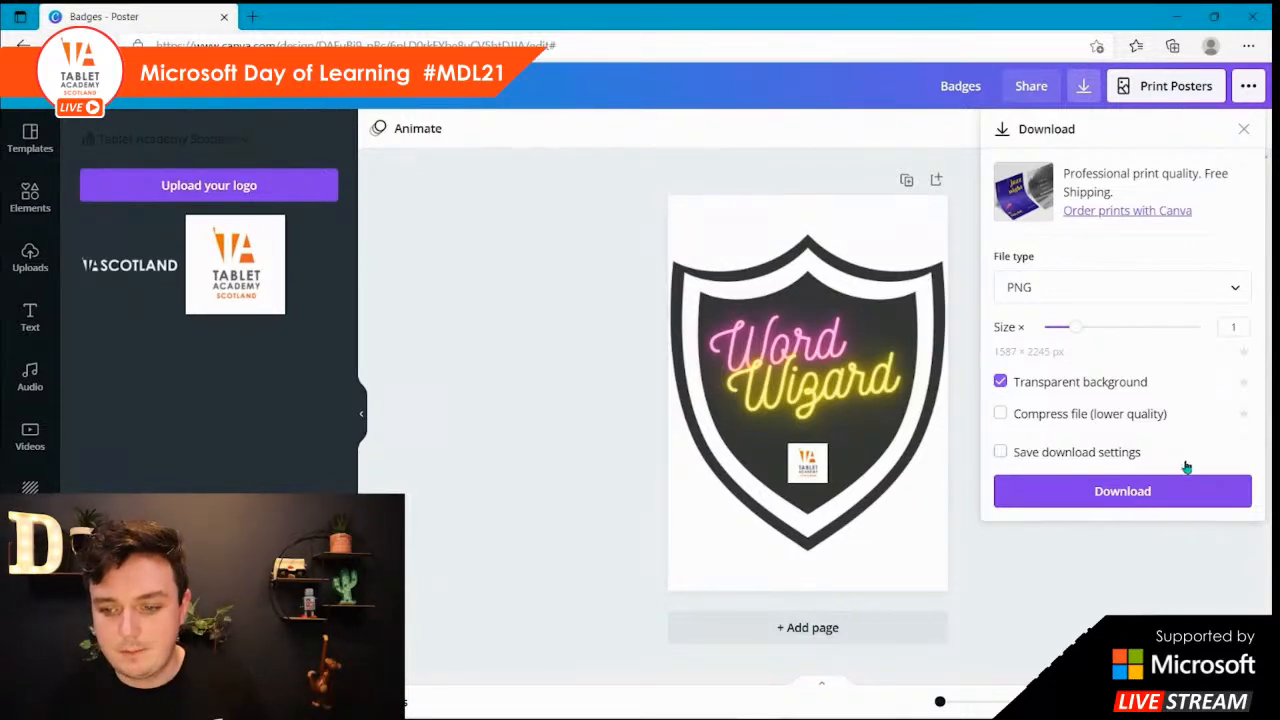
{"action": "left_click", "coordinate": [1174, 492]}
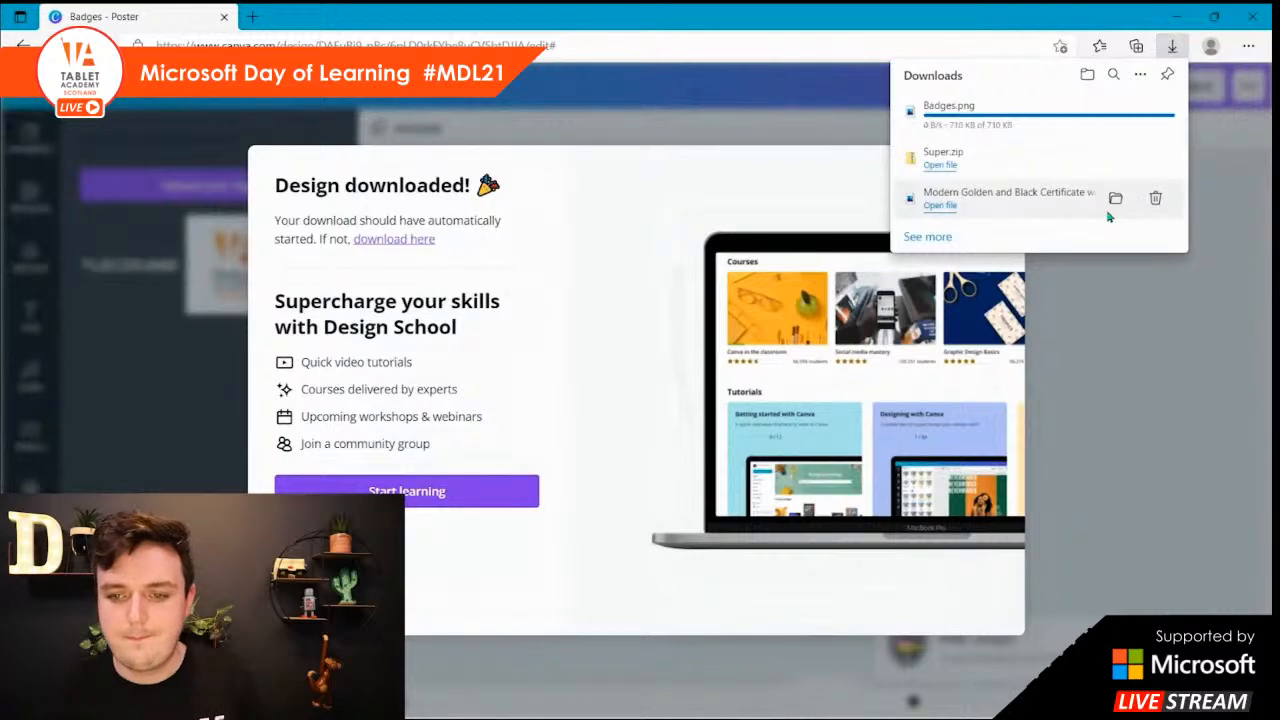
{"action": "left_click", "coordinate": [1043, 157]}
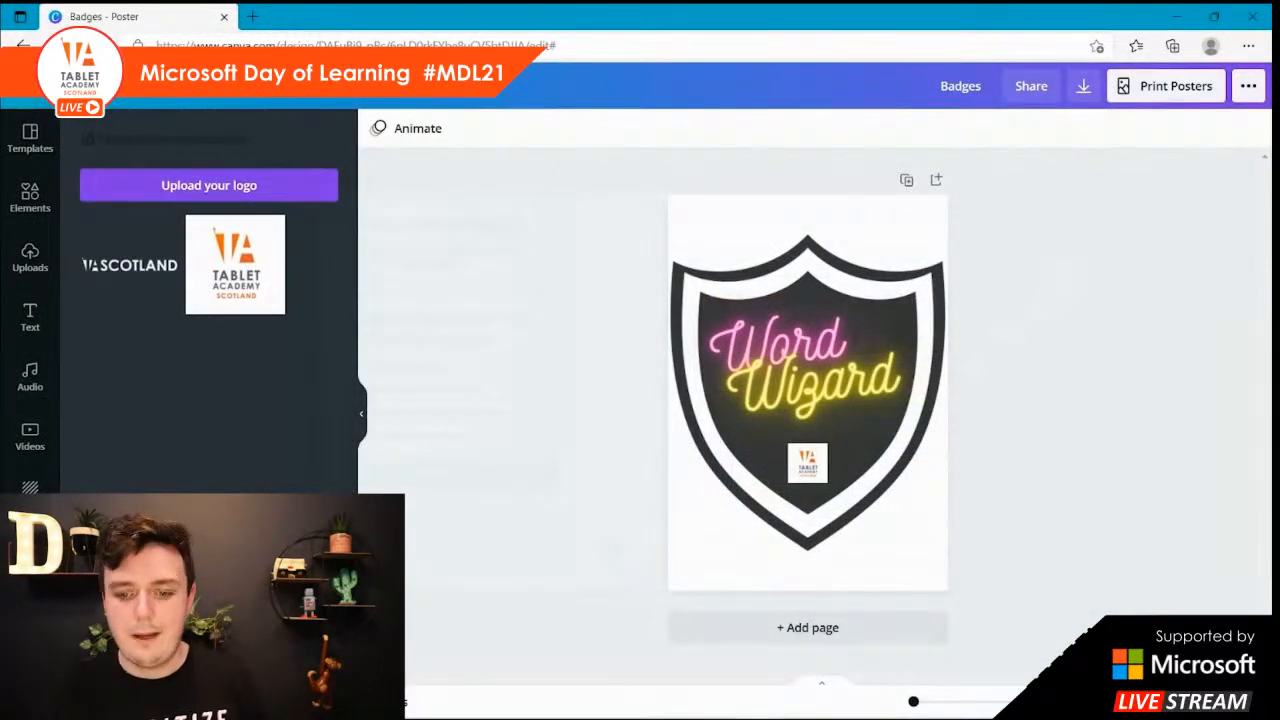
- Switch to OneNote and insert the Badges PNG from the Downloads folder into the "Badges I've earned" page
{"action": "left_click", "coordinate": [717, 704]}
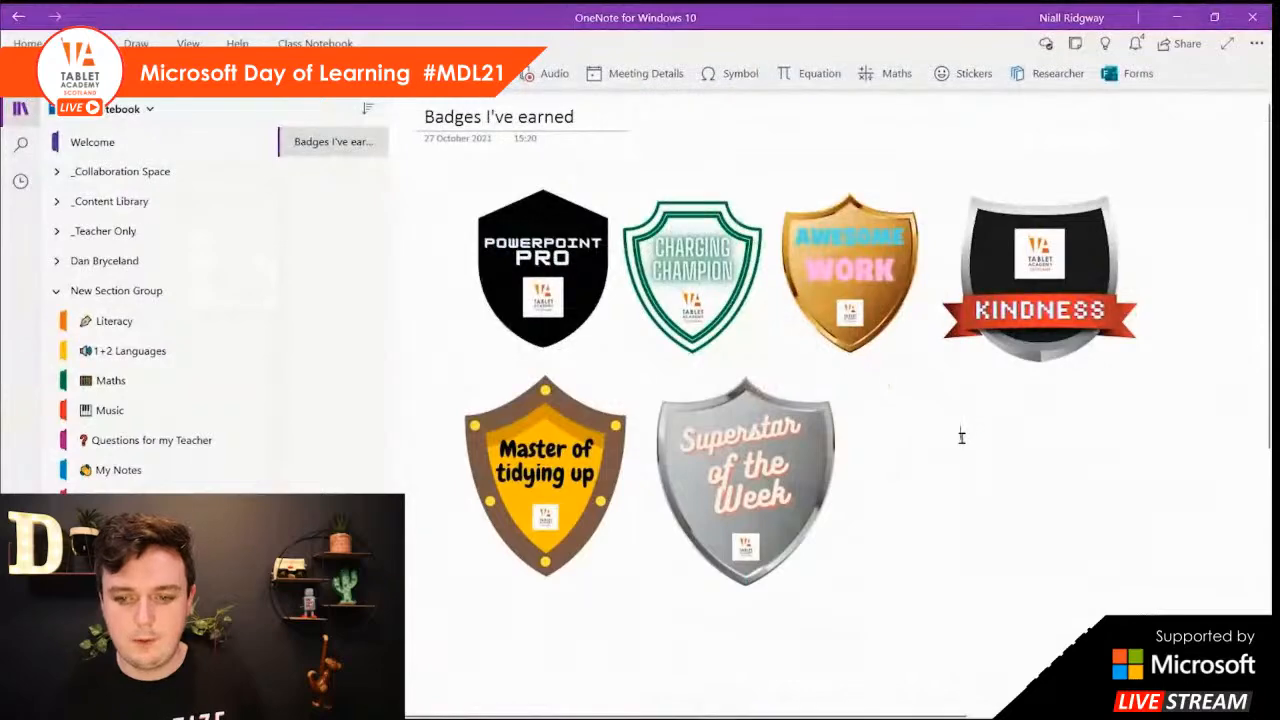
{"action": "left_click", "coordinate": [82, 43]}
{"action": "left_click", "coordinate": [82, 43]}
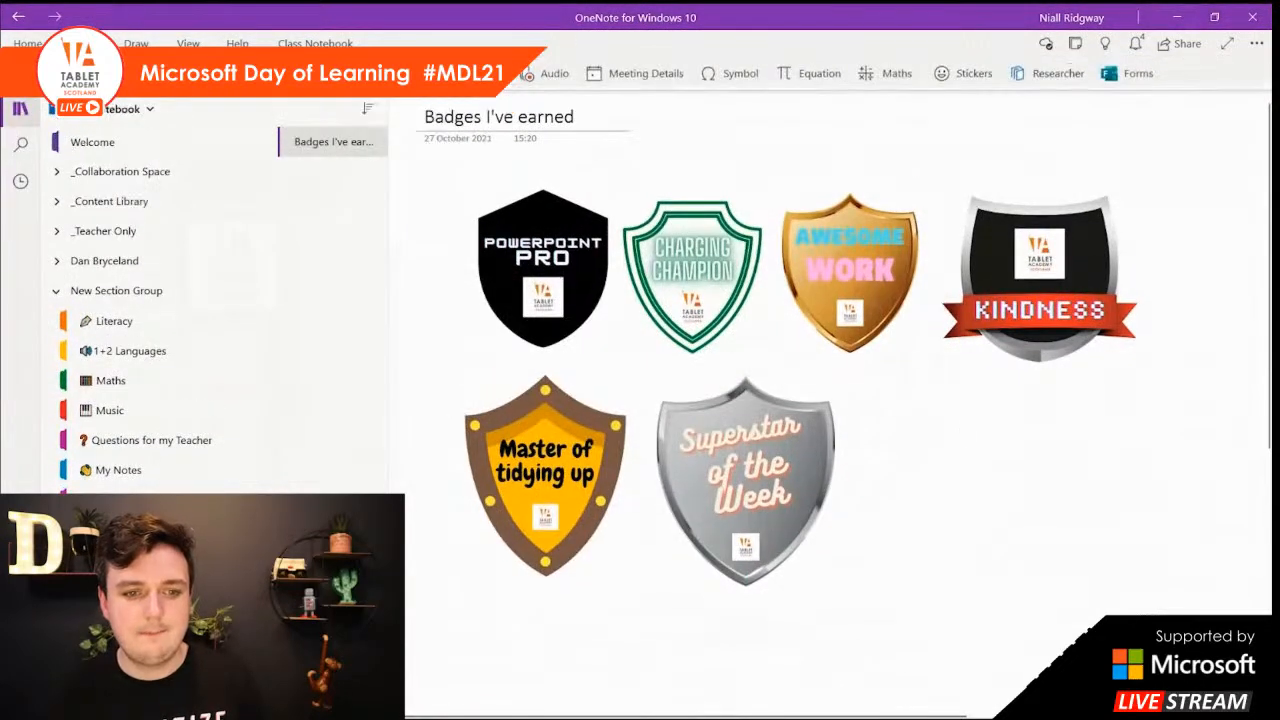
{"action": "left_click", "coordinate": [300, 73]}
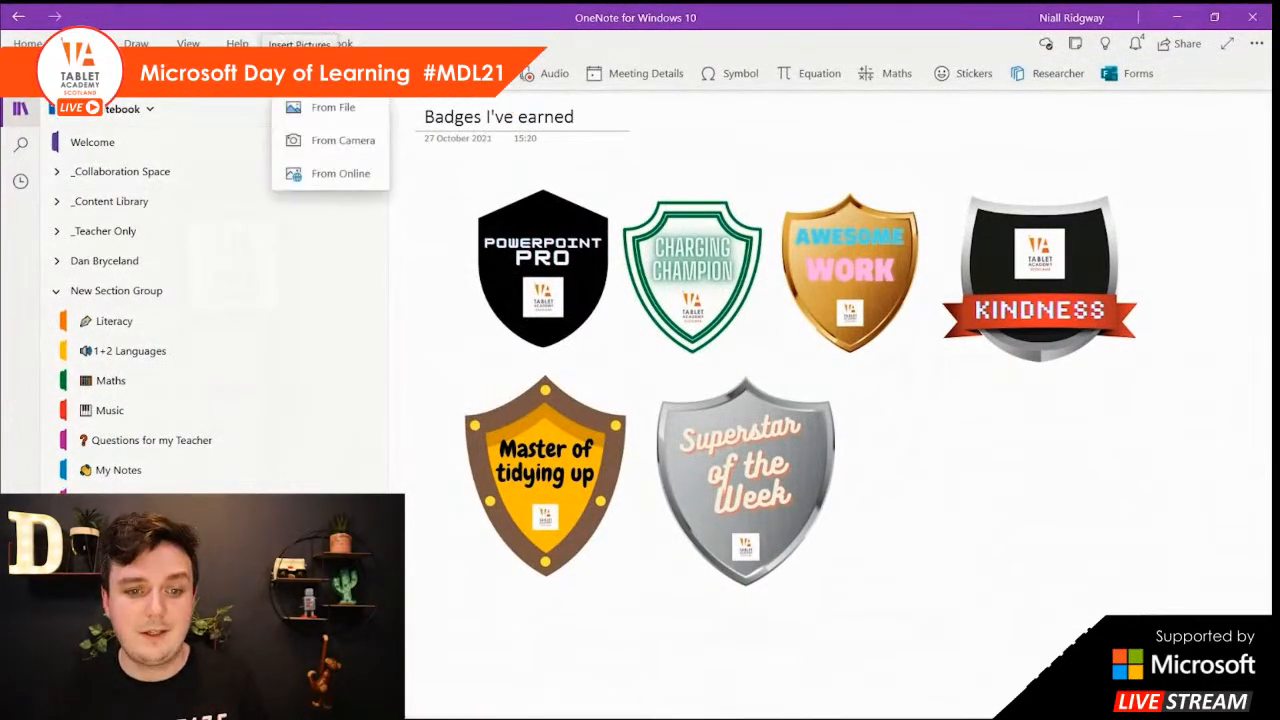
{"action": "left_click", "coordinate": [330, 108]}
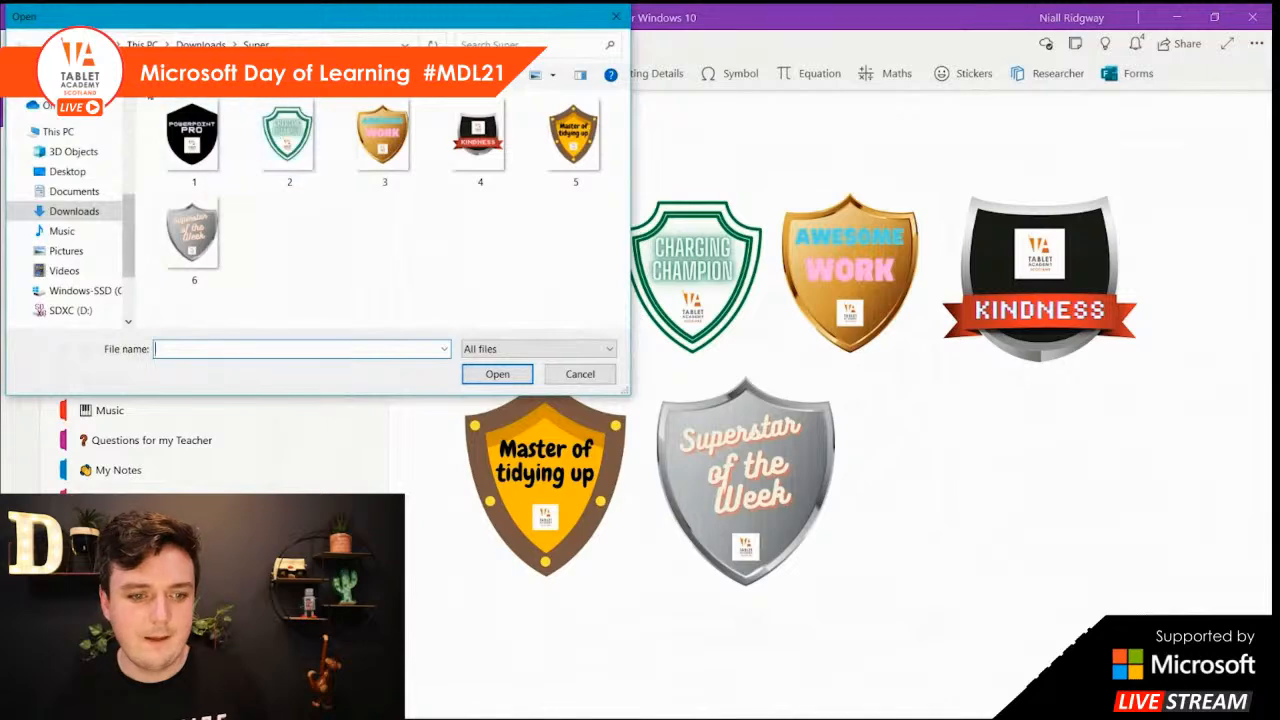
{"action": "left_click", "coordinate": [190, 45]}
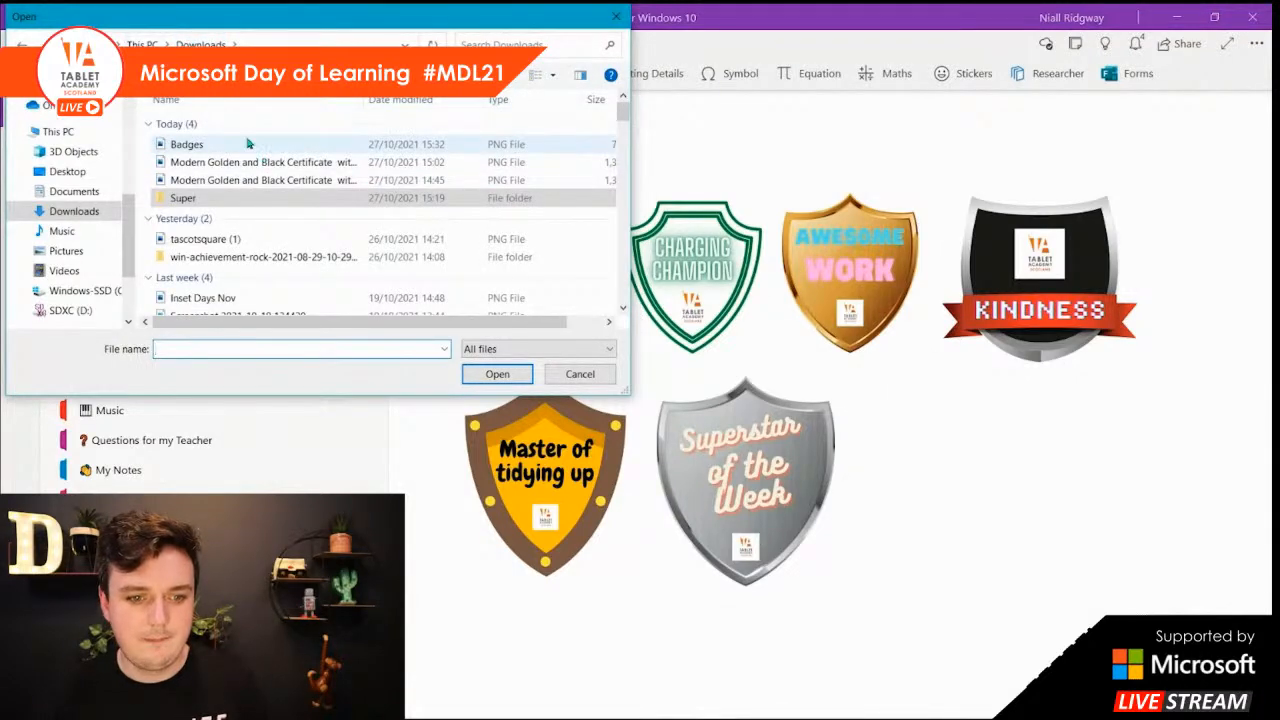
{"action": "left_click", "coordinate": [248, 144]}
{"action": "left_click", "coordinate": [497, 373]}
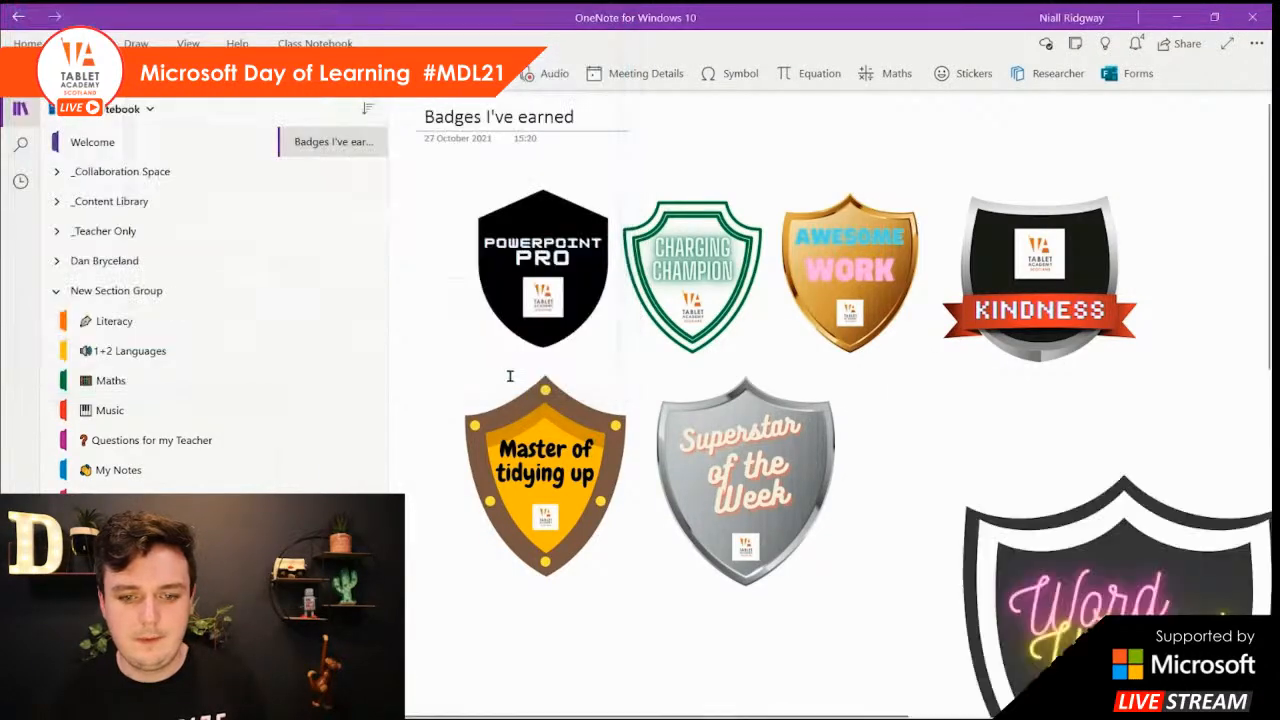
- Shrink the Word Wizard badge to match the other badges and place it beside "Superstar of the Week" in the second row
{"action": "left_click", "coordinate": [1055, 408]}
{"action": "left_click_drag", "start_coordinate": [957, 206], "coordinate": [1182, 443]}
{"action": "left_click_drag", "start_coordinate": [1250, 545], "coordinate": [980, 260]}
{"action": "left_click_drag", "start_coordinate": [1030, 374], "coordinate": [1047, 395]}
{"action": "left_click", "coordinate": [1180, 314]}
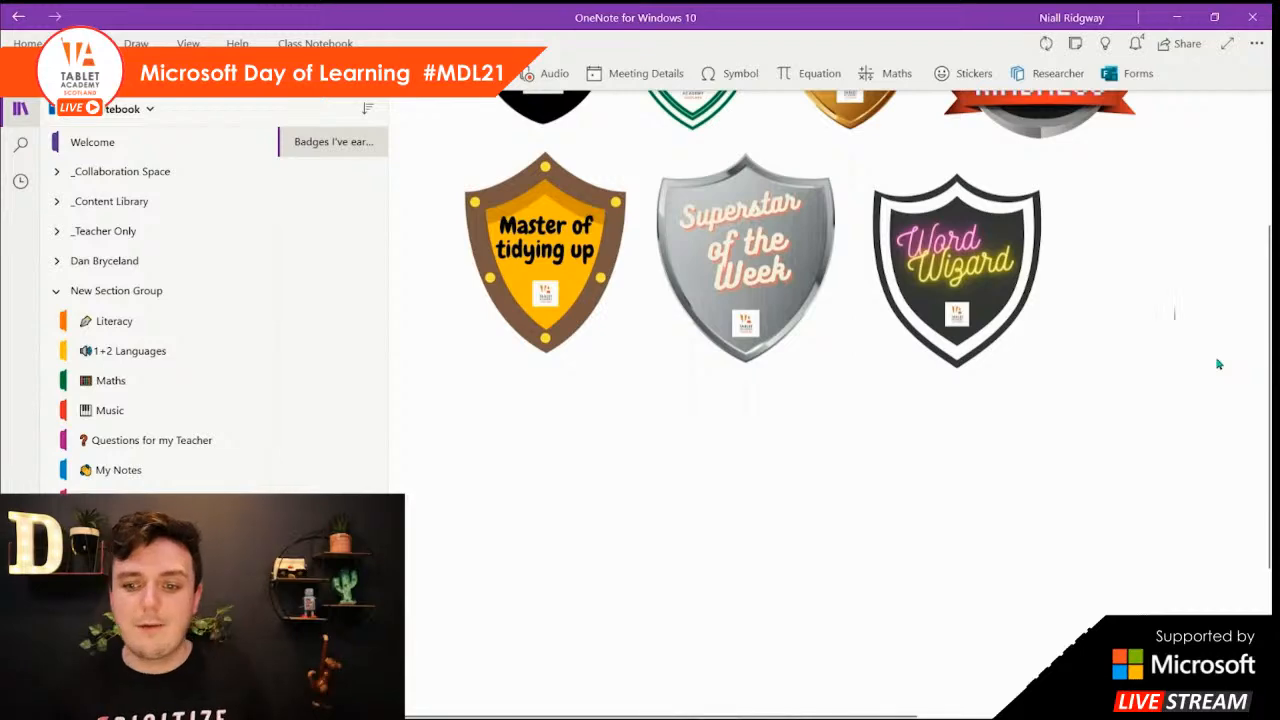
{"action": "scroll", "coordinate": [1212, 385], "scroll_direction": "up", "scroll_amount": 3}
{"action": "scroll", "coordinate": [1132, 396], "scroll_direction": "down", "scroll_amount": 1}
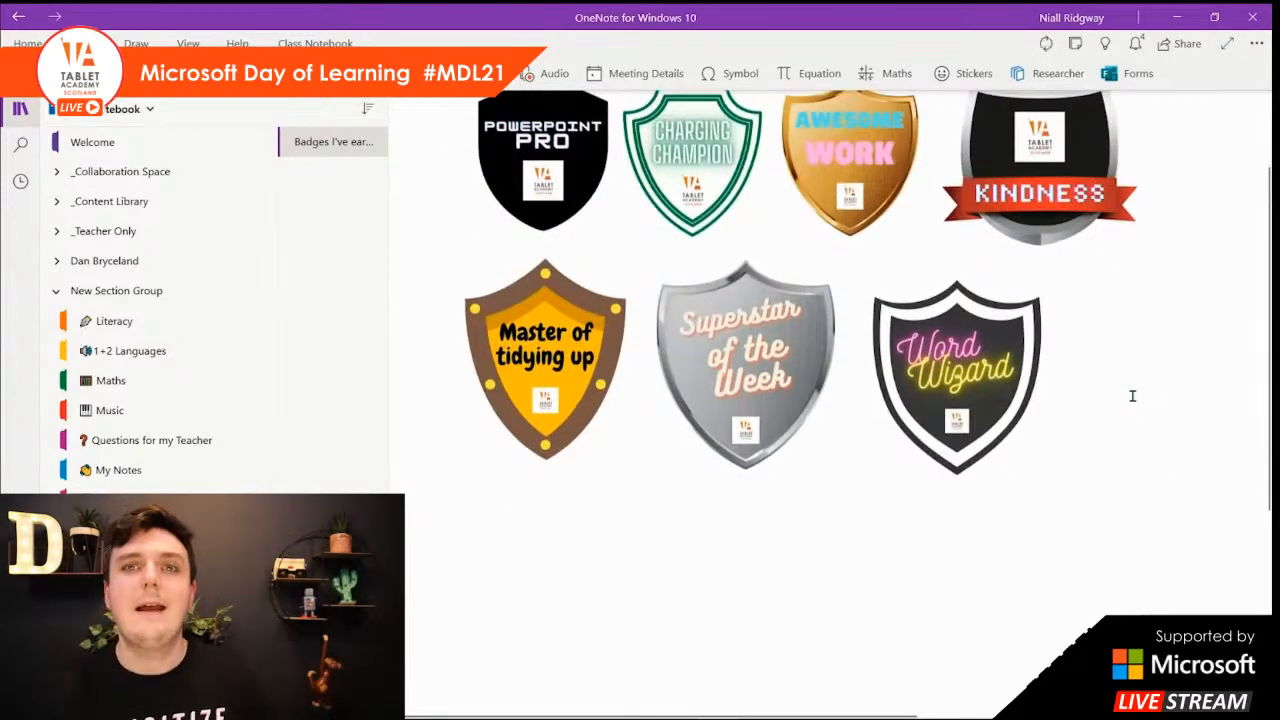
- Switch back to Canva and add a blank page below the Word Wizard badge
{"action": "left_click", "coordinate": [1177, 17]}
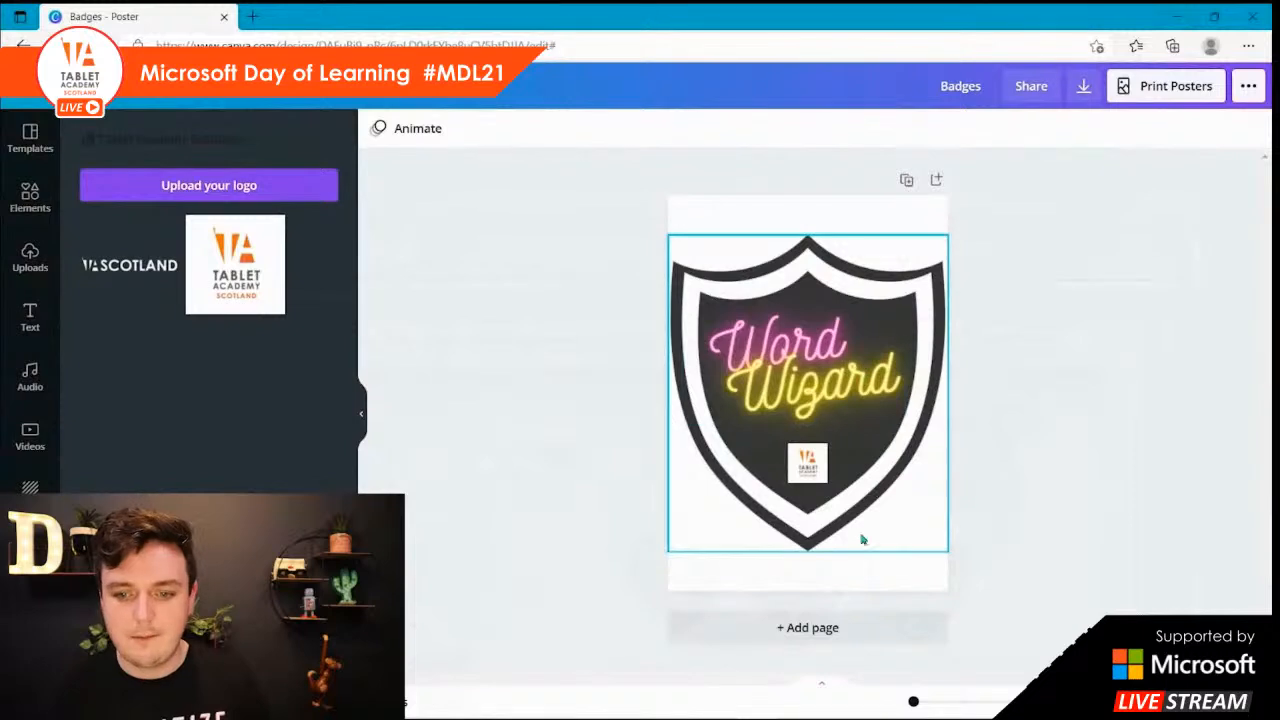
{"action": "left_click", "coordinate": [826, 630]}
{"action": "scroll", "coordinate": [988, 380], "scroll_direction": "up", "scroll_amount": 5}
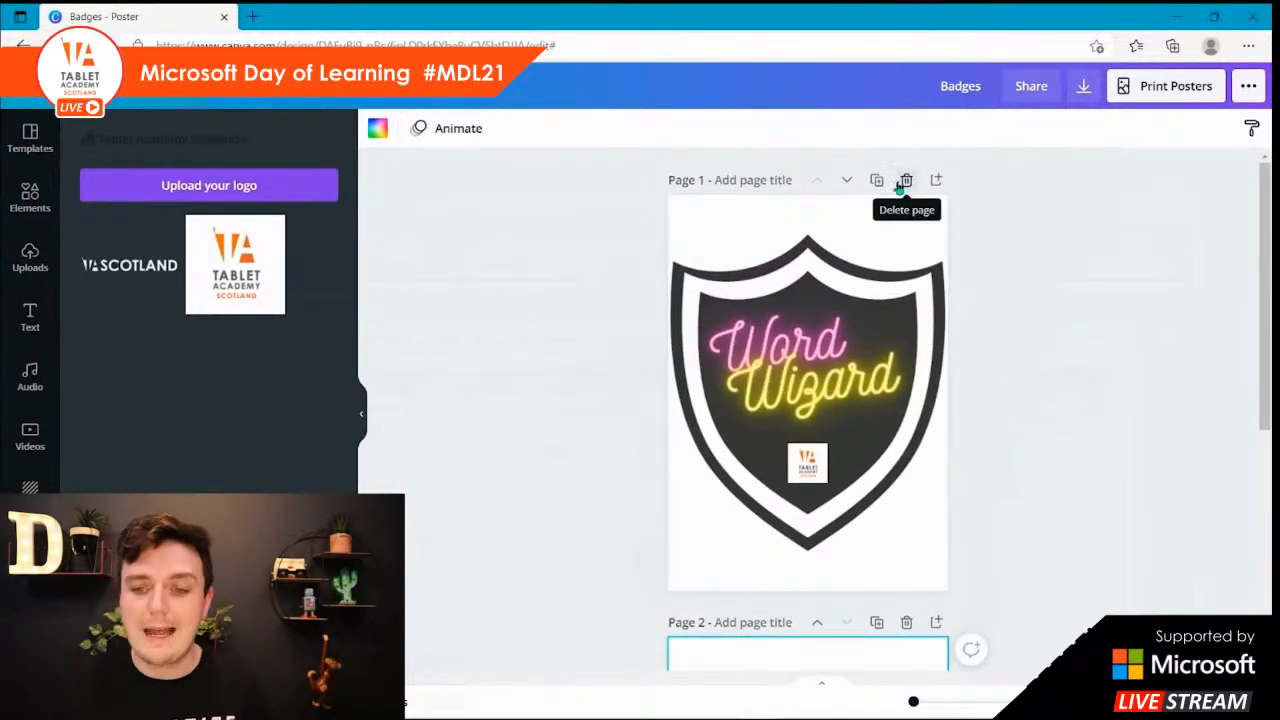
- Duplicate the Word Wizard badge page, select the text group on the copy, and delete the duplicated page
{"action": "left_click", "coordinate": [876, 183]}
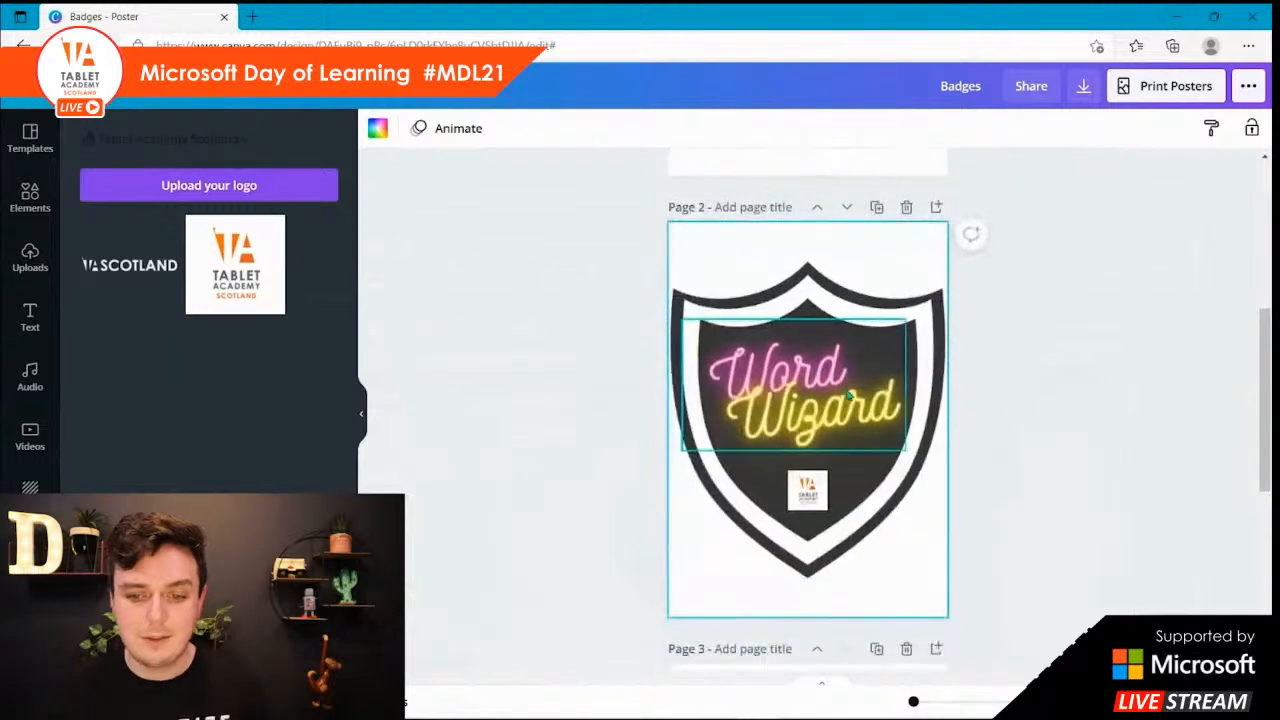
{"action": "left_click", "coordinate": [846, 385]}
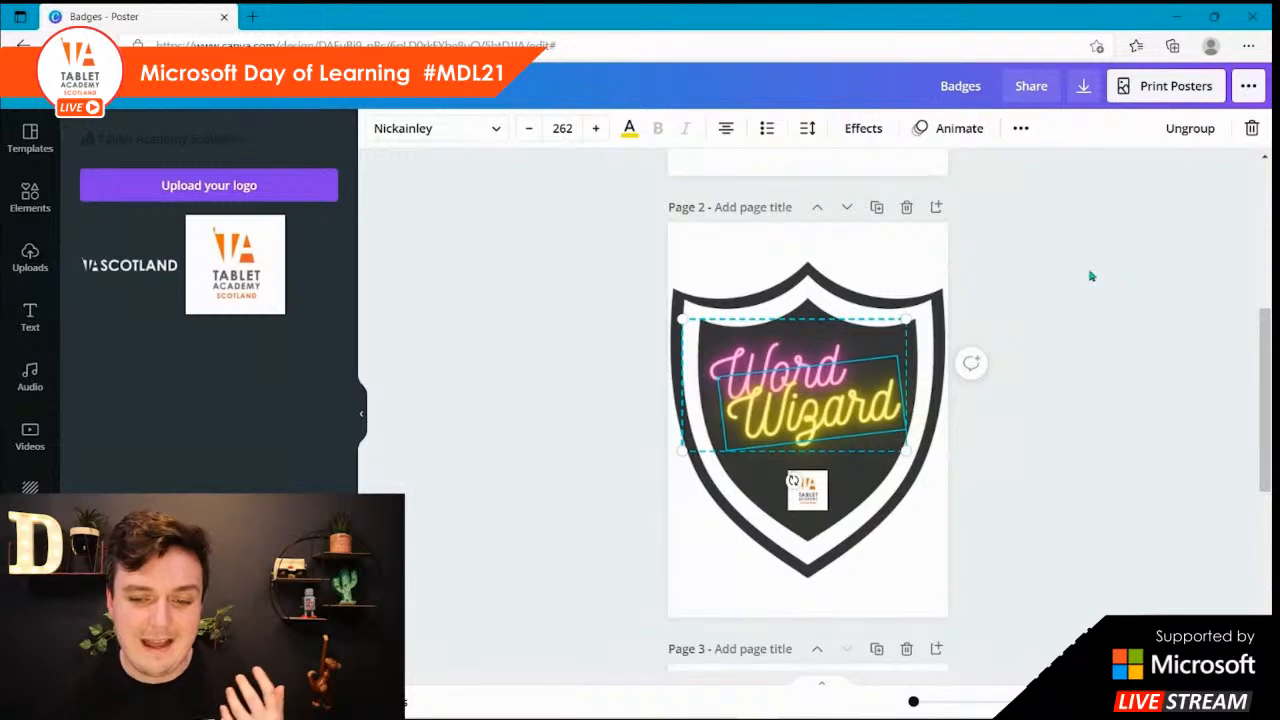
{"action": "left_click", "coordinate": [906, 207]}
{"action": "scroll", "coordinate": [1011, 314], "scroll_direction": "up", "scroll_amount": 5}
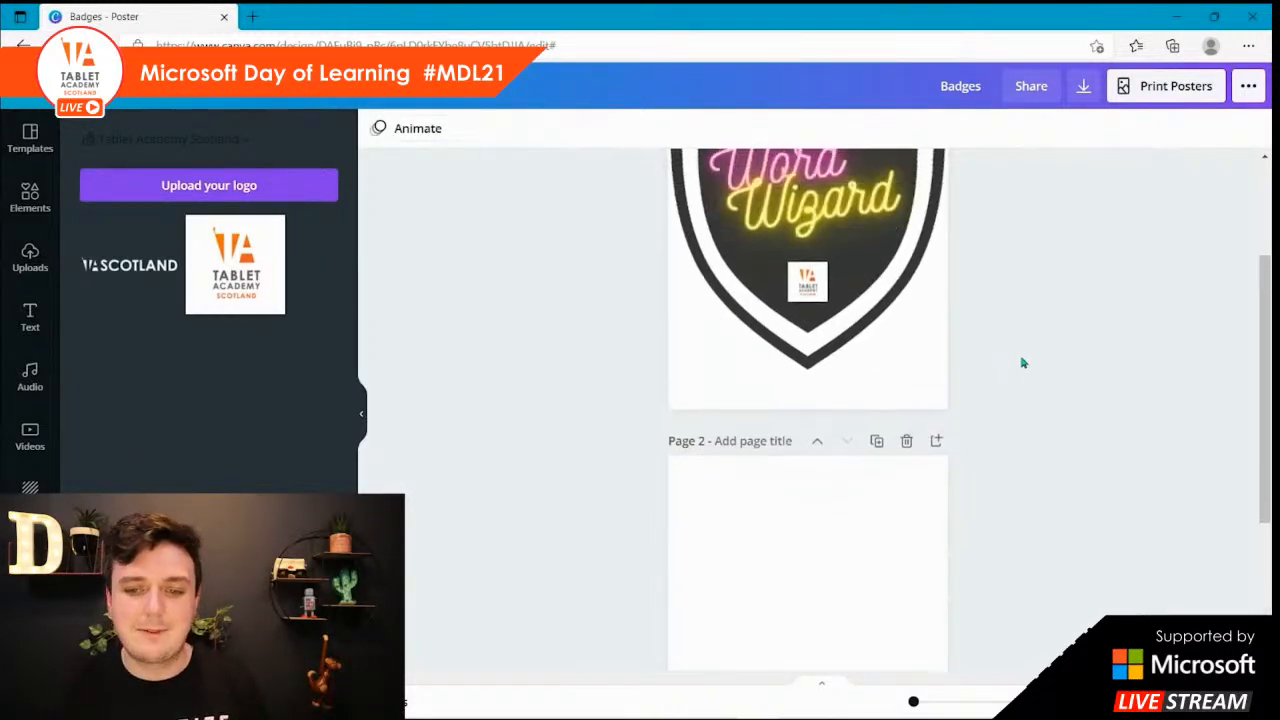